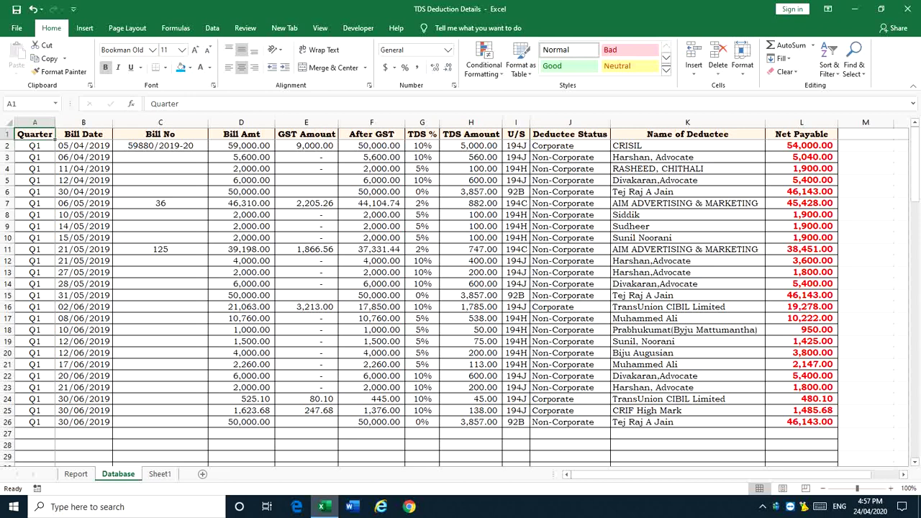
Examine the first record across the TDS %, TDS Amount, U/S, Deductee Status, Name of Deductee and Net Payable columns.
left_click(403, 146)
key("Right")
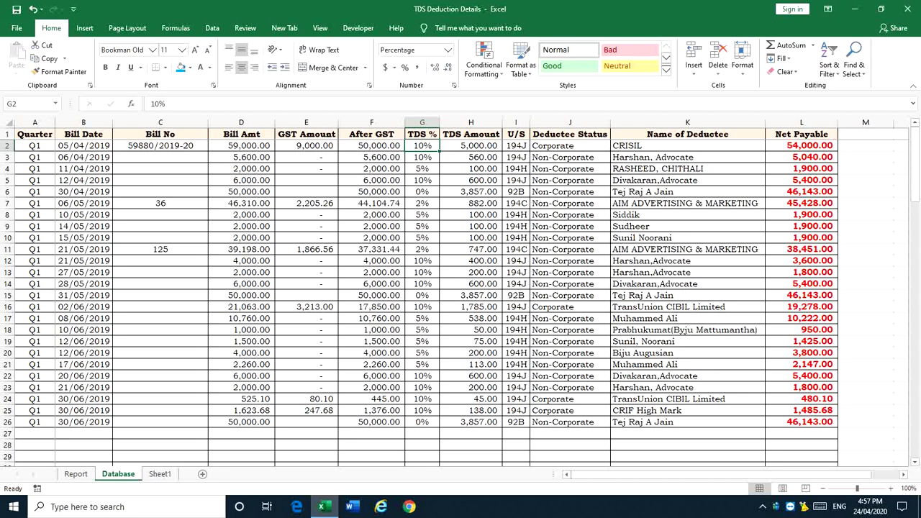
key("Right")
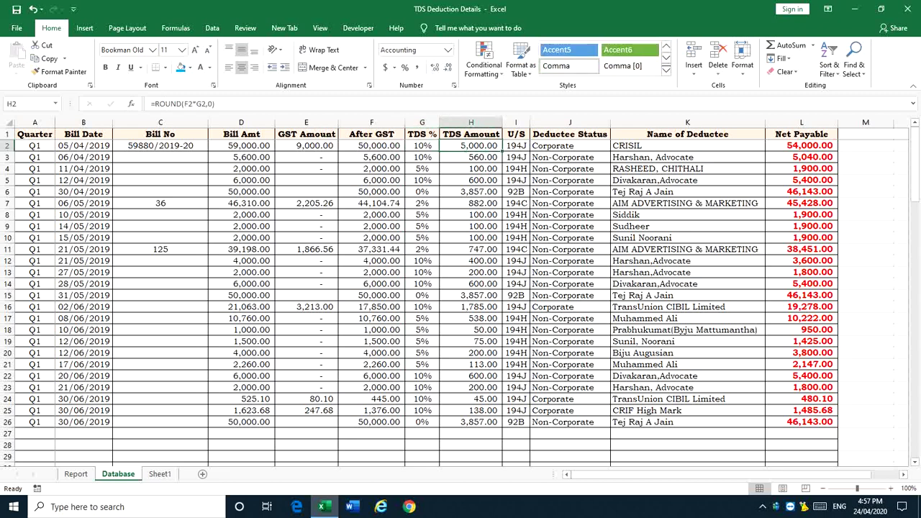
key("Right")
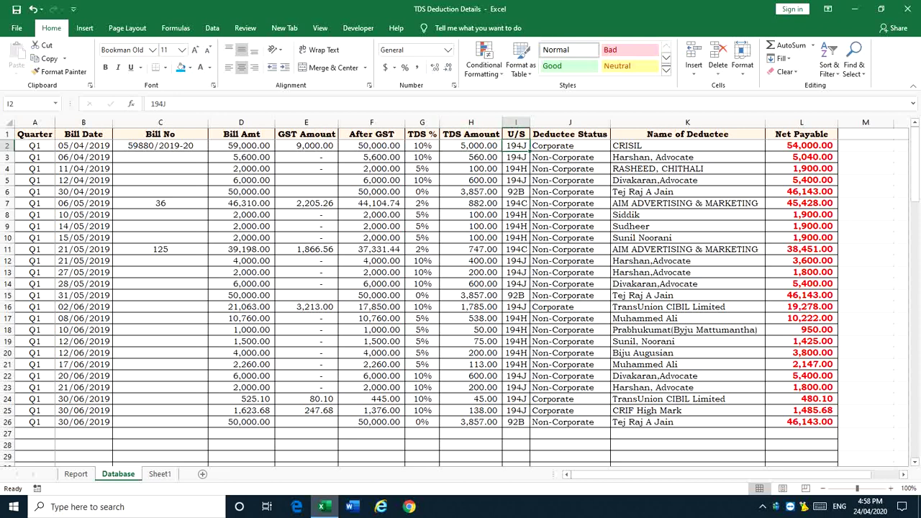
key("Right")
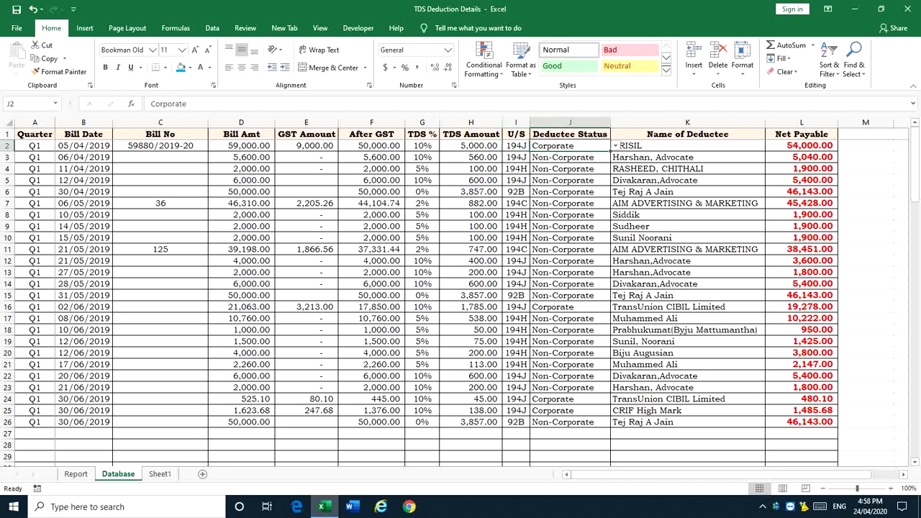
left_click(687, 134)
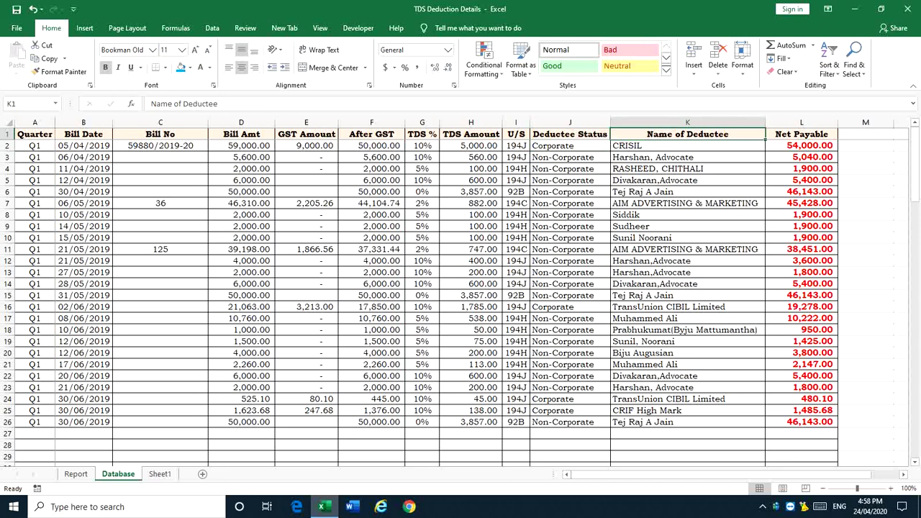
key("Right")
key("Down")
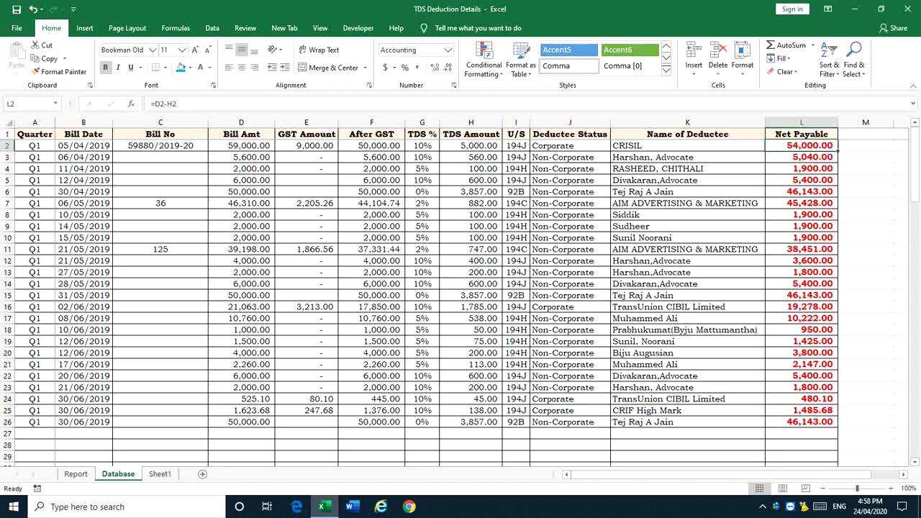
Review the quarter choices Q1 to Q4 offered for the first record in cell A2, keeping Q1.
key("Home")
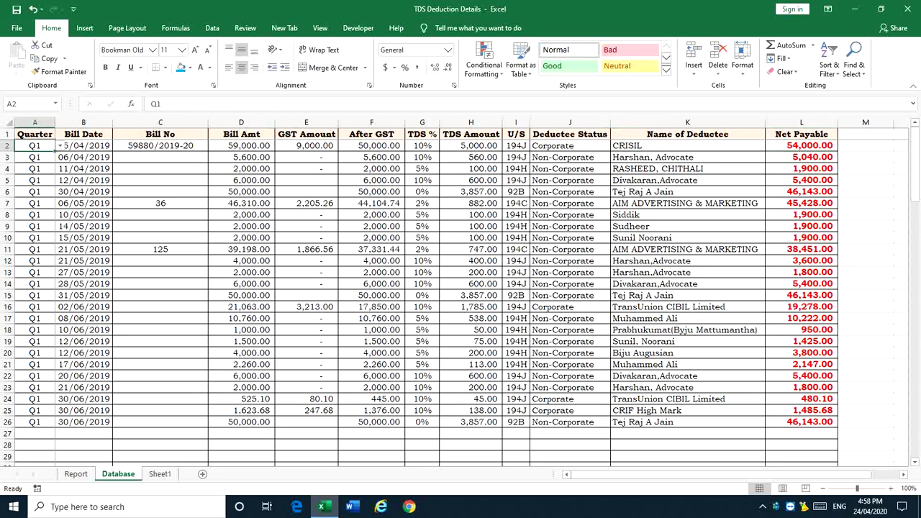
key("alt+Down")
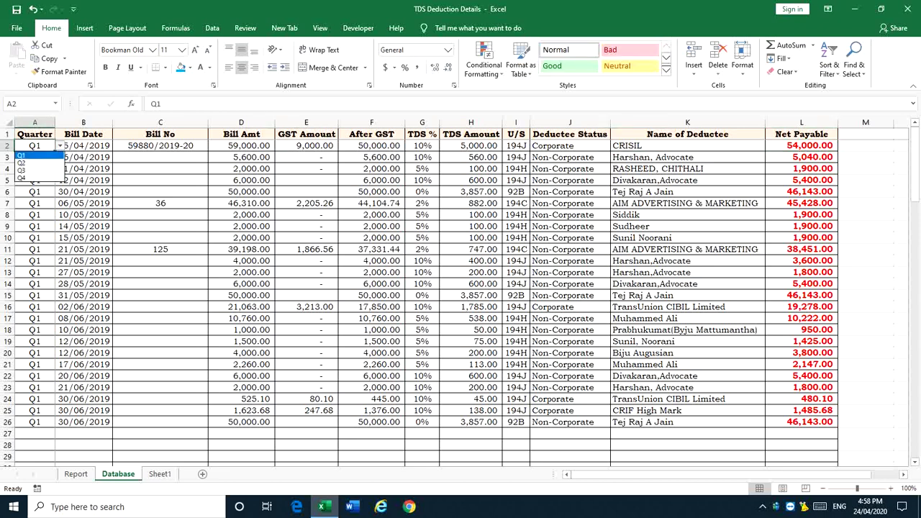
key("Down")
key("Down")
key("Down")
key("Up")
key("Up")
key("Up")
key("Return")
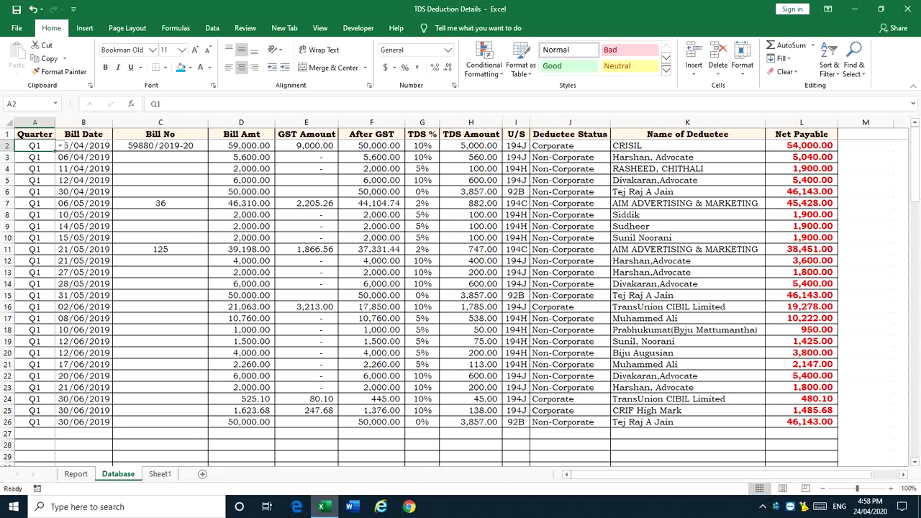
key("alt+Down")
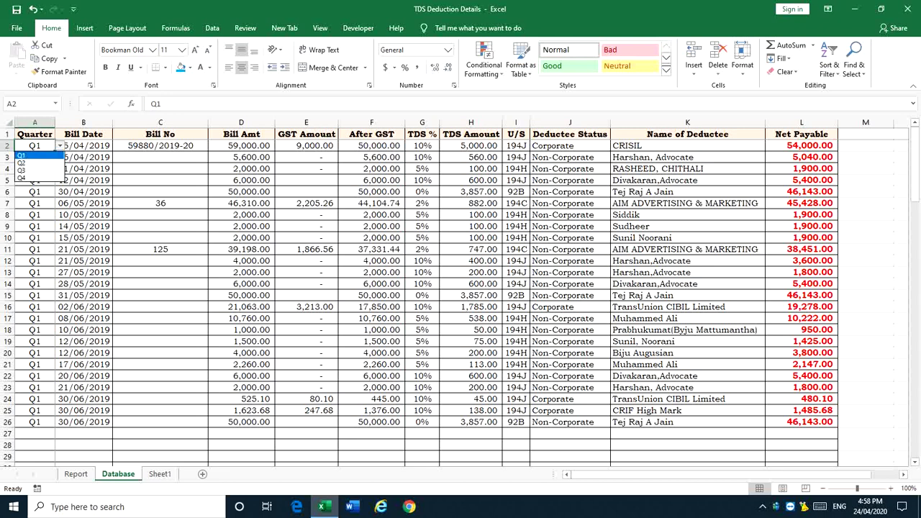
key("Down")
key("Down")
key("Down")
key("Up")
key("Up")
key("Up")
key("Return")
Check the quarter choices in cell A17, keeping Q1, and go over the Quarter entries from the first record down.
left_click(35, 318)
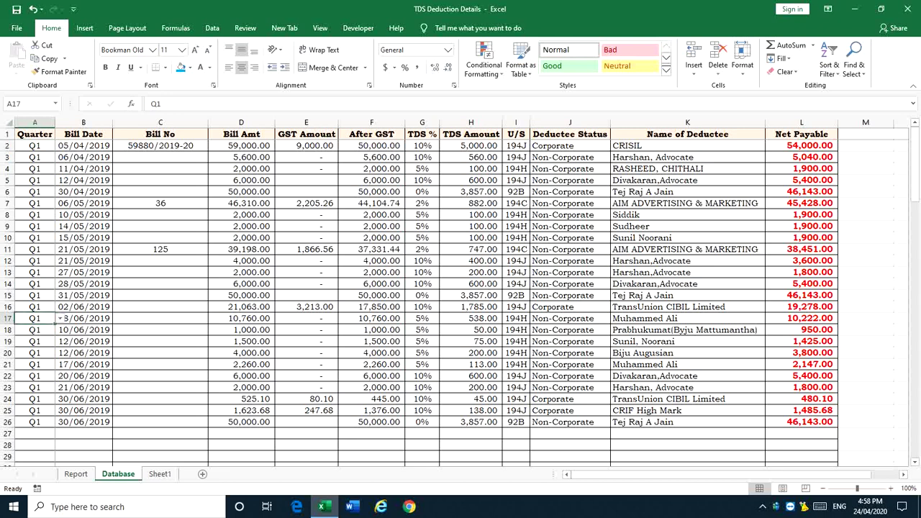
key("alt+Down")
key("Return")
key("ctrl+Down")
key("ctrl+Up")
key("Down")
key("shift+Down")
key("shift+Down")
key("shift+Down")
key("shift+Down")
key("shift+Down")
key("shift+Down")
key("shift+Down")
key("shift+Down")
key("shift+Down")
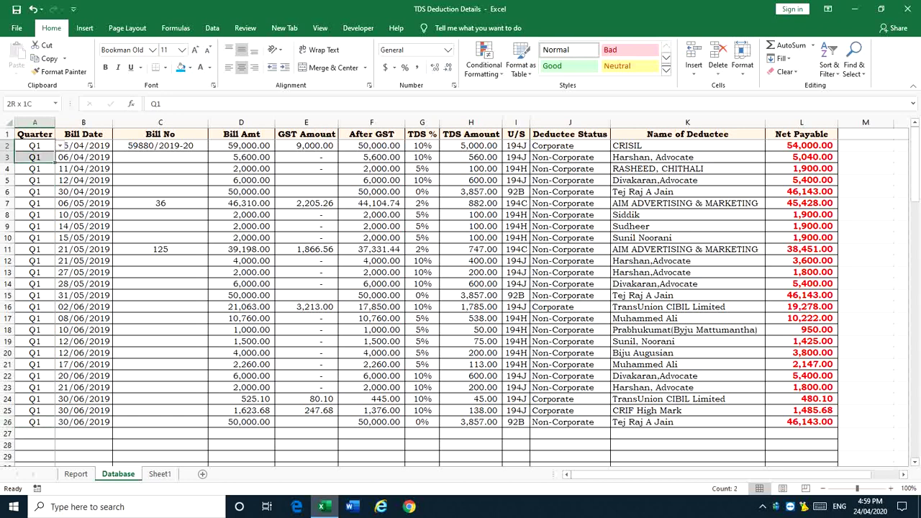
Examine the first record's Bill Date, Bill No, Bill Amt and GST Amount, and inspect its After GST formula.
key("Left")
key("Right")
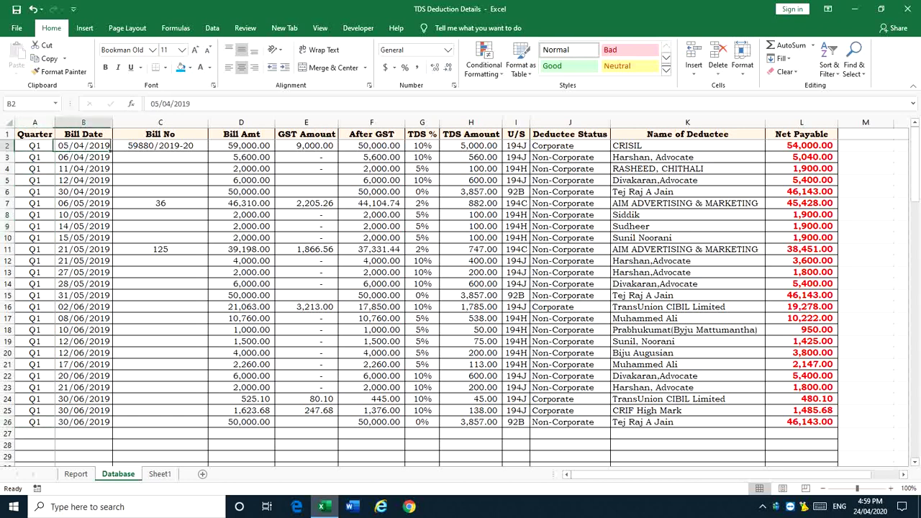
key("Right")
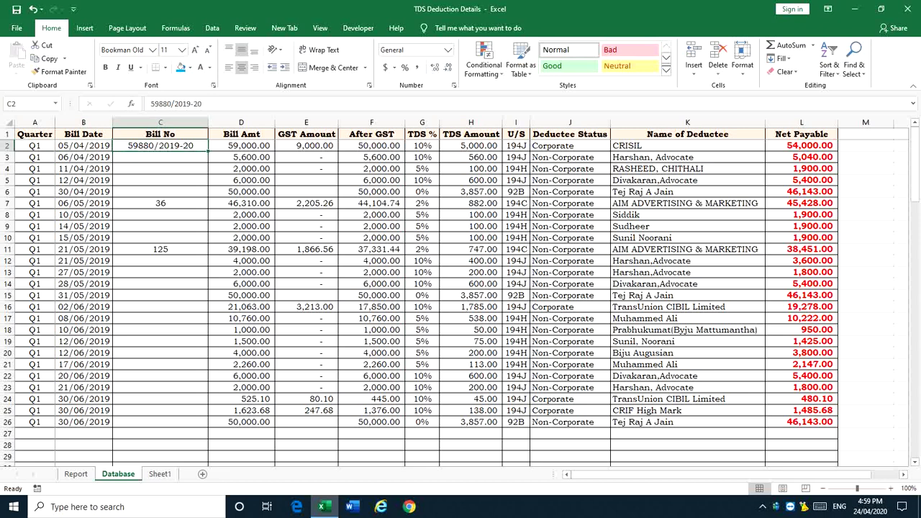
key("Right")
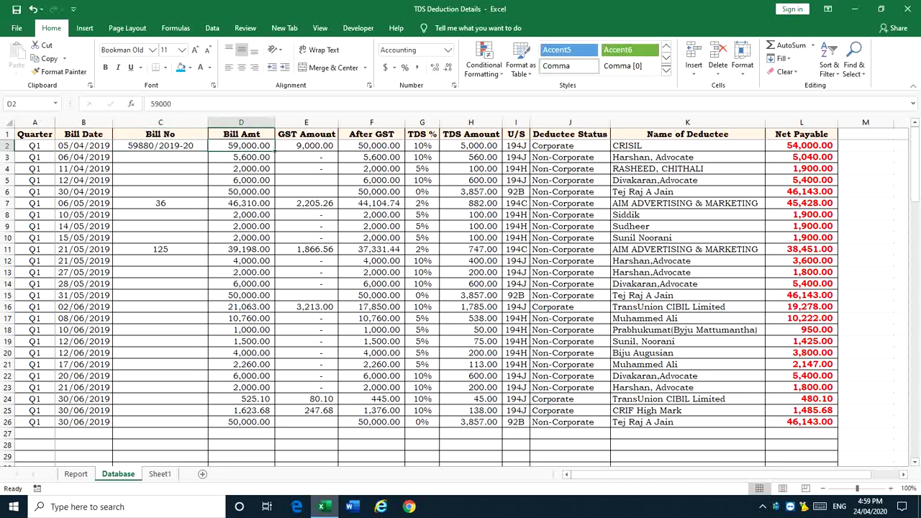
key("Right")
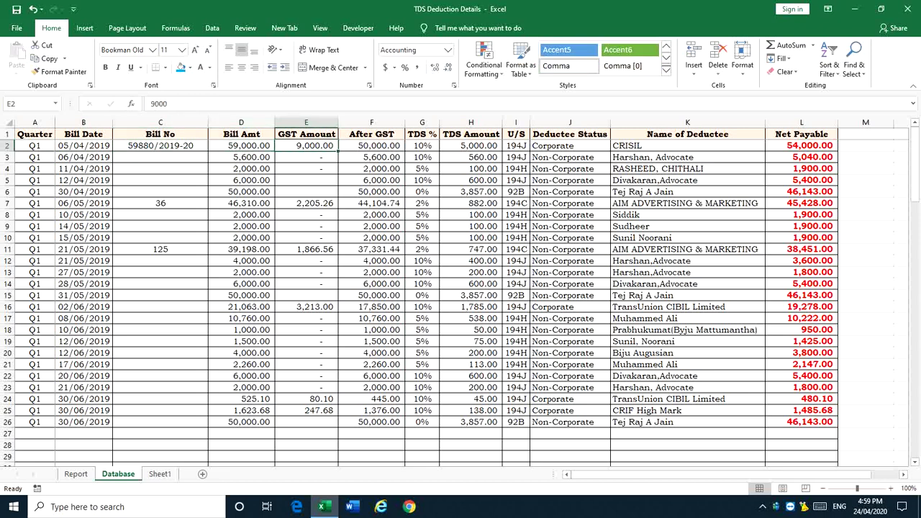
key("Right")
key("F2")
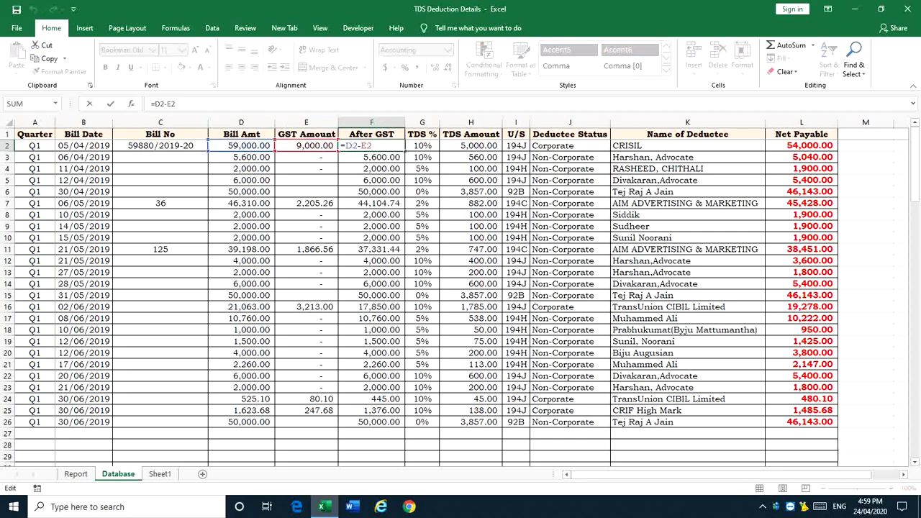
key("Escape")
Inspect the formulas behind After GST in F2 and TDS Amount in H2 at a larger magnification.
key("Right")
key("Right")
scroll(461, 292, "up", 4)
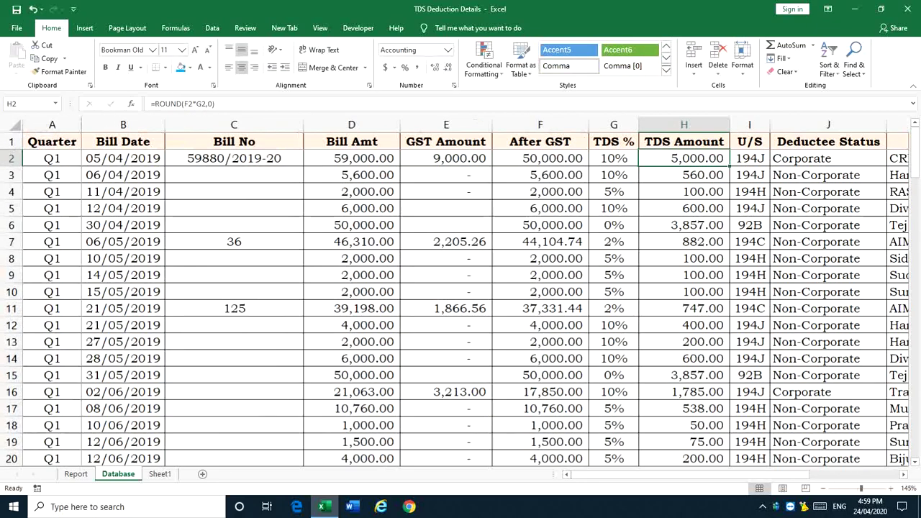
key("Left")
key("Left")
key("F2")
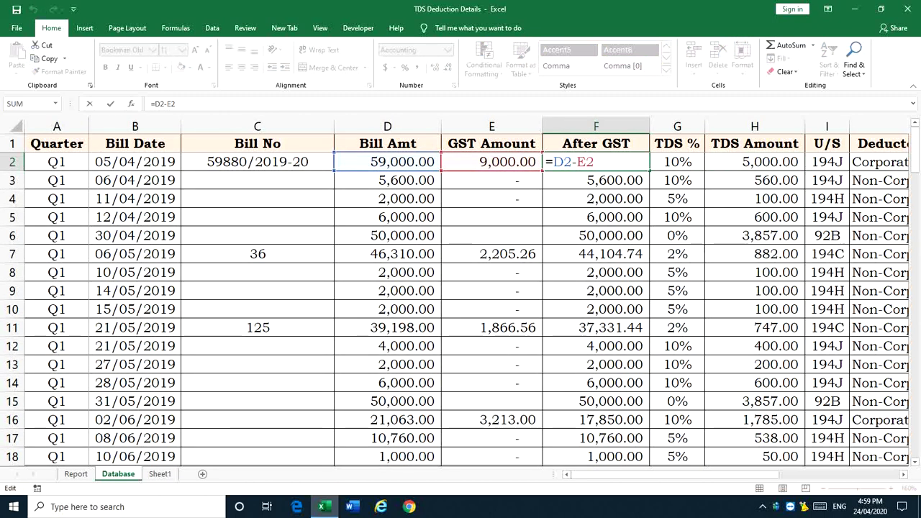
key("Tab")
key("Tab")
key("F2")
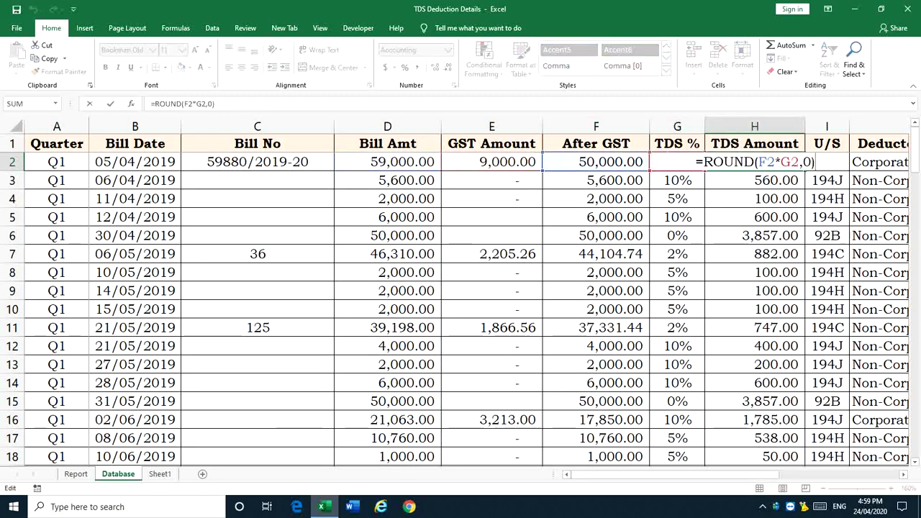
scroll(501, 297, "right", 3)
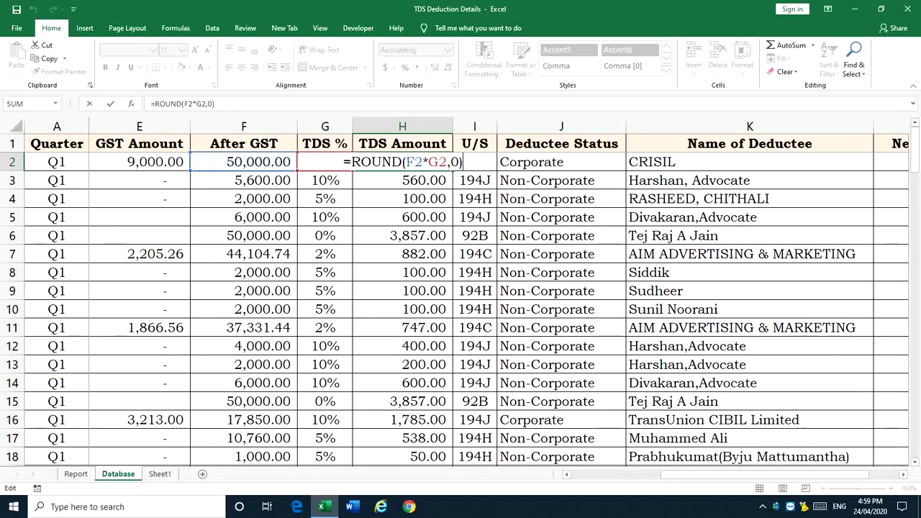
key("ctrl+Return")
Examine the first record's U/S and Deductee Status entries, and view the whole table at 100% zoom.
left_click(475, 162)
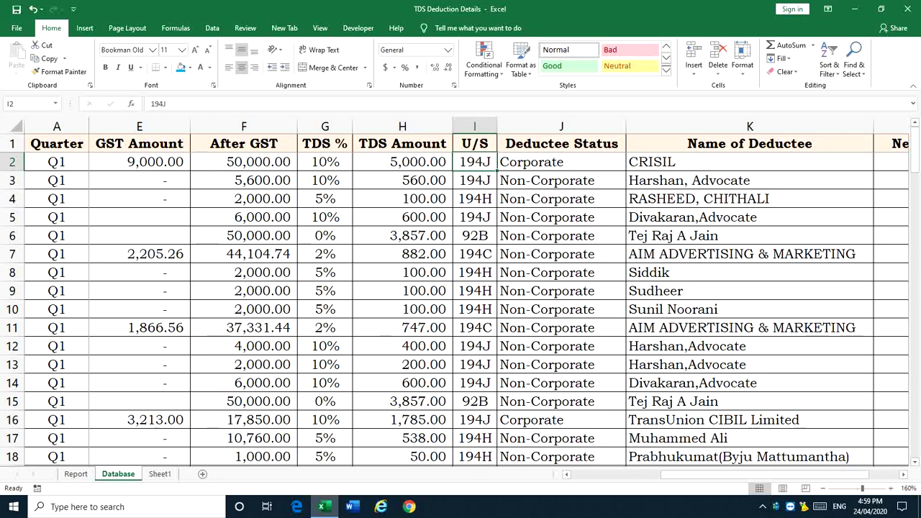
left_click(508, 162)
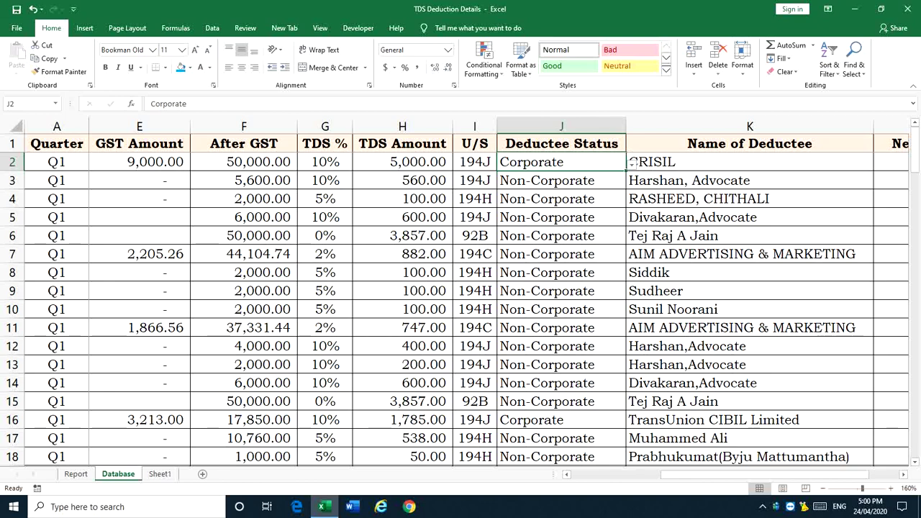
scroll(461, 288, "down", 1, "ctrl")
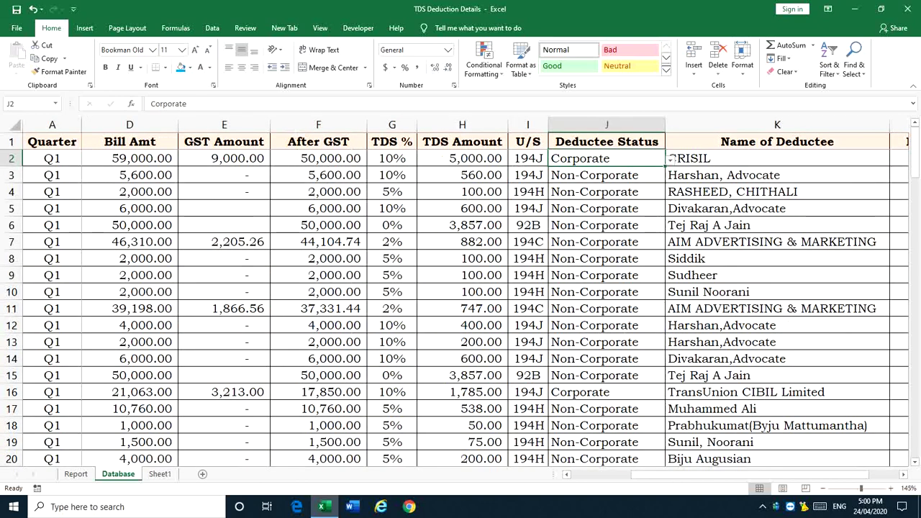
scroll(461, 288, "left", 3)
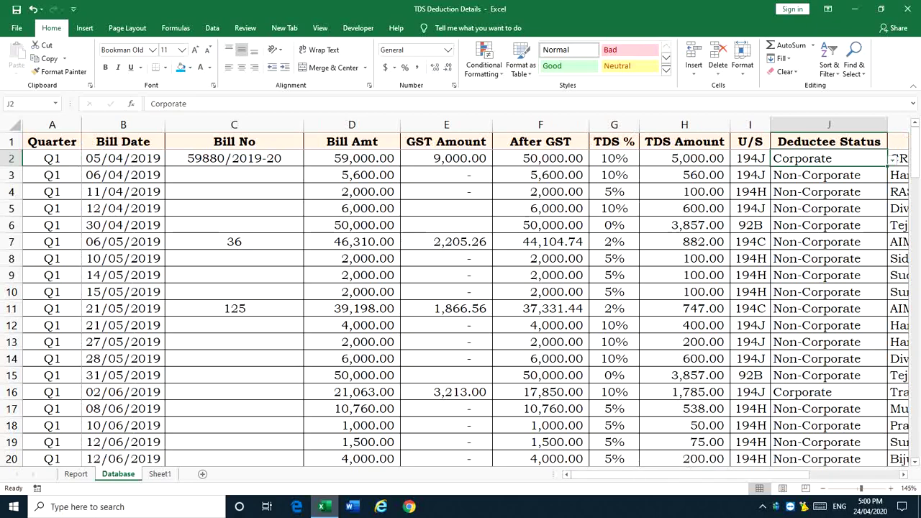
scroll(460, 288, "down", 3, "ctrl")
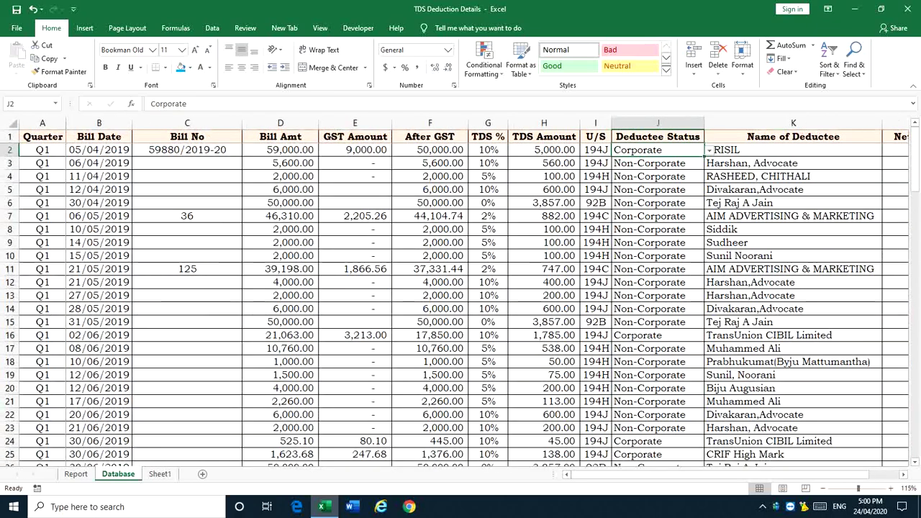
scroll(461, 288, "down", 1, "ctrl")
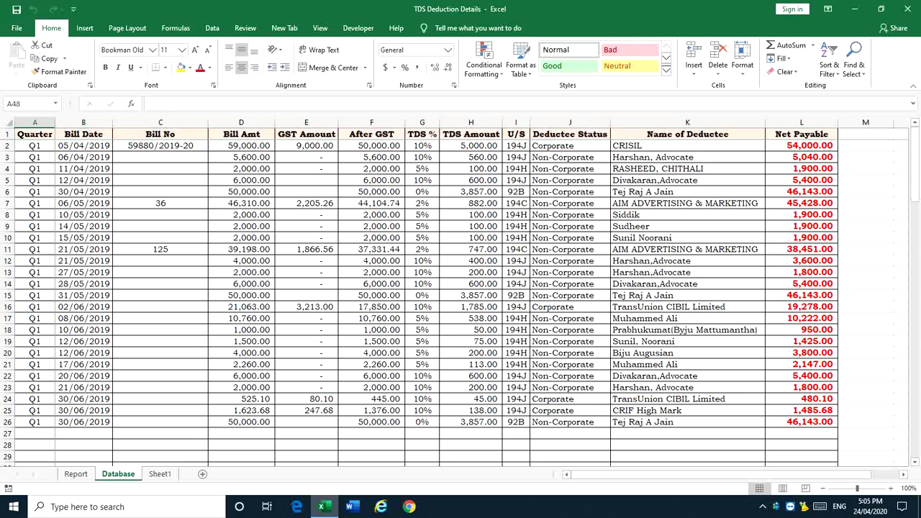
Create a PivotTable from the range Database!$A$1:$L$26 on a new worksheet.
key("Down")
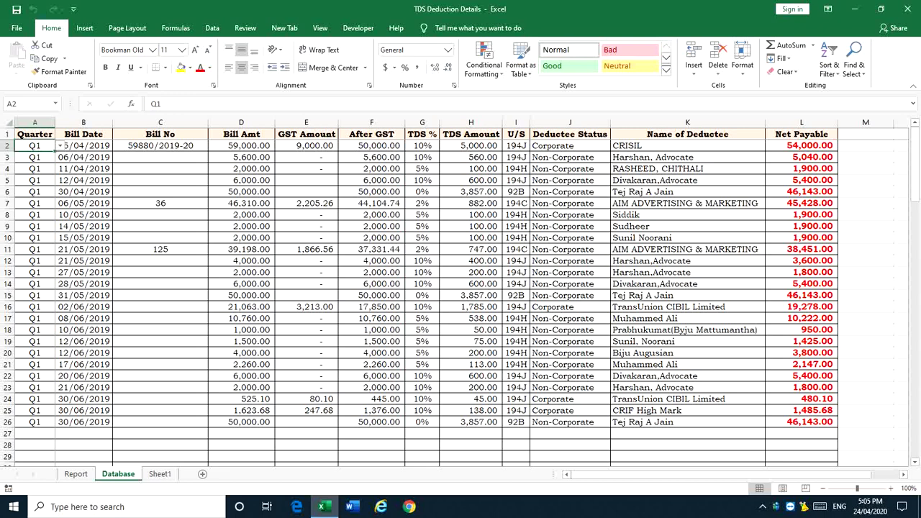
left_click(84, 27)
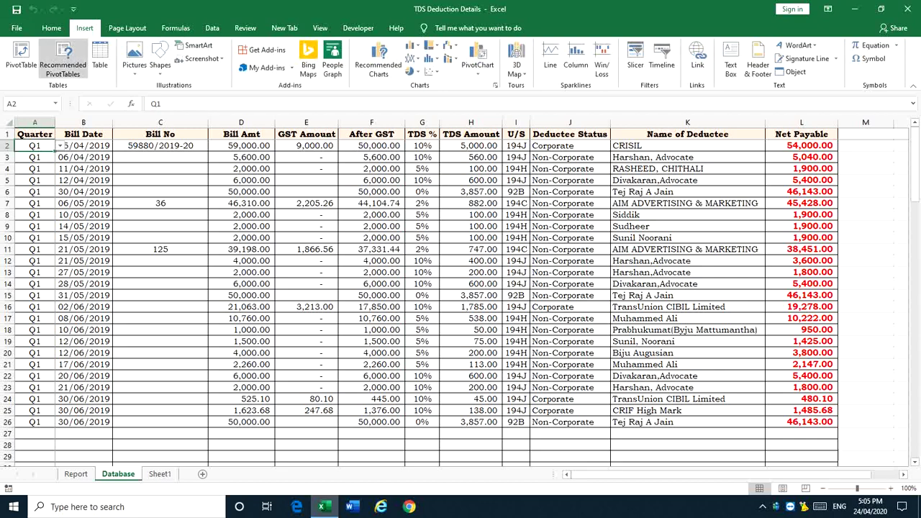
left_click(20, 58)
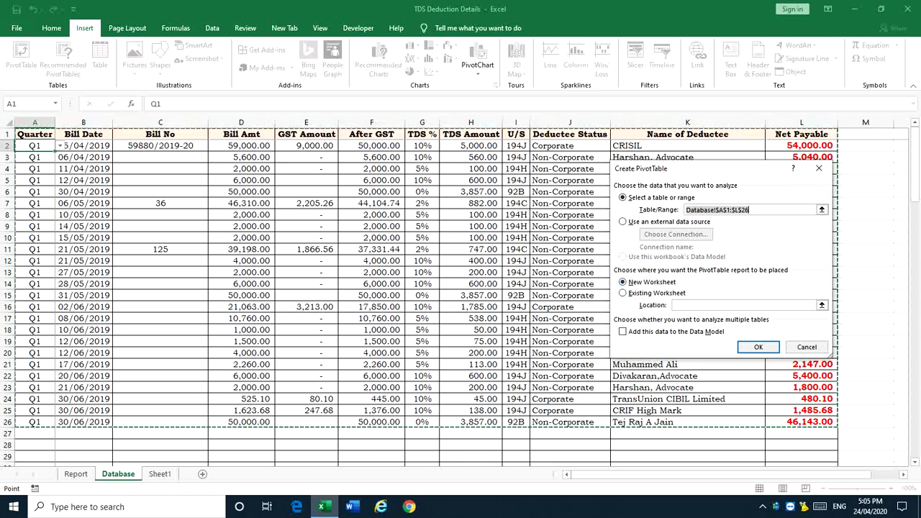
left_click(623, 293)
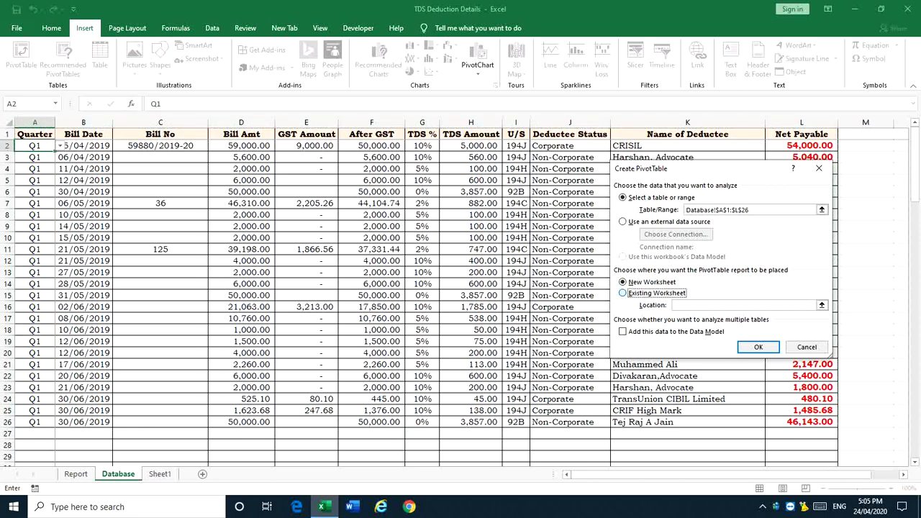
left_click(623, 293)
key("Up")
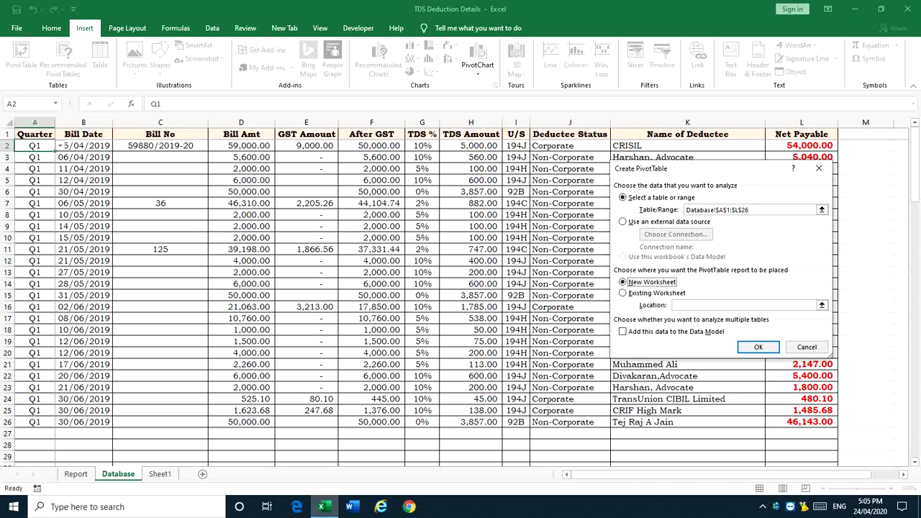
key("Return")
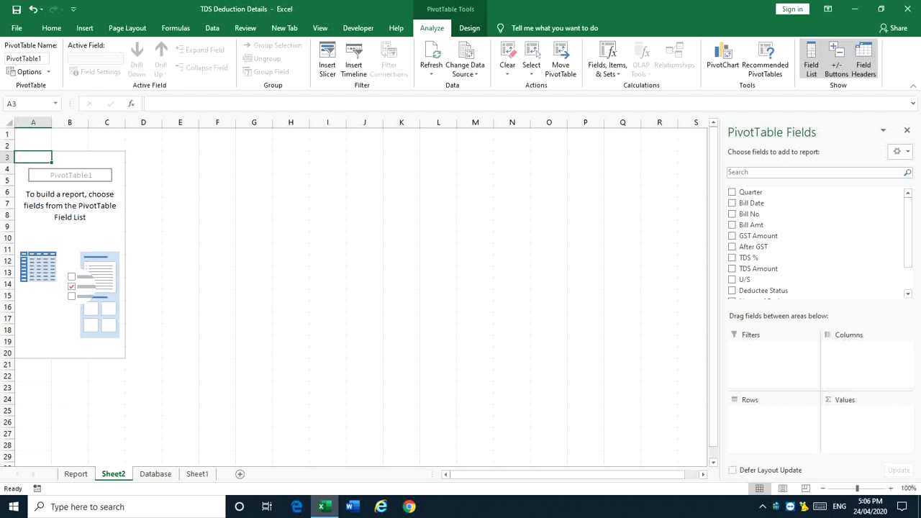
Add the Quarter, Bill Date, Bill No and Bill Amt fields to the PivotTable.
mouse_move(908, 231)
left_mouse_down()
mouse_move(908, 254)
mouse_move(908, 233)
left_mouse_up()
mouse_move(908, 232)
left_mouse_down()
mouse_move(909, 255)
mouse_move(908, 232)
left_mouse_up()
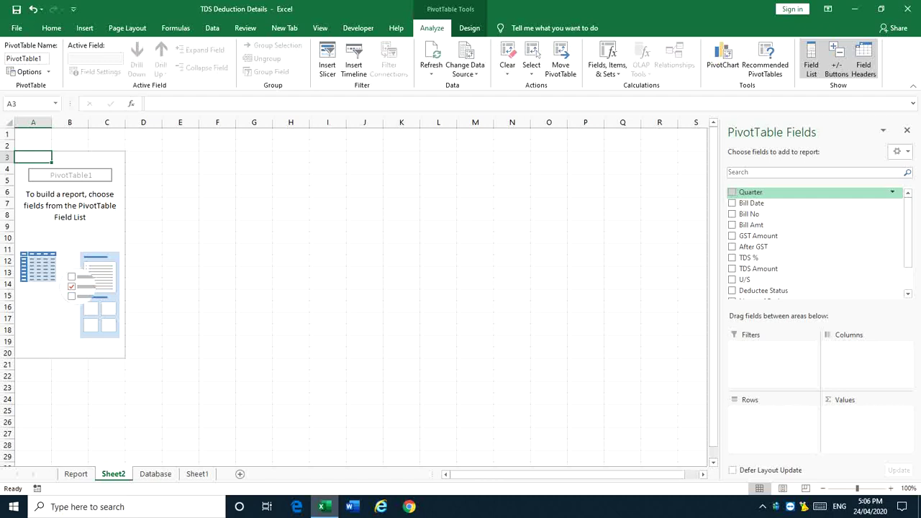
left_click(732, 193)
left_click(732, 203)
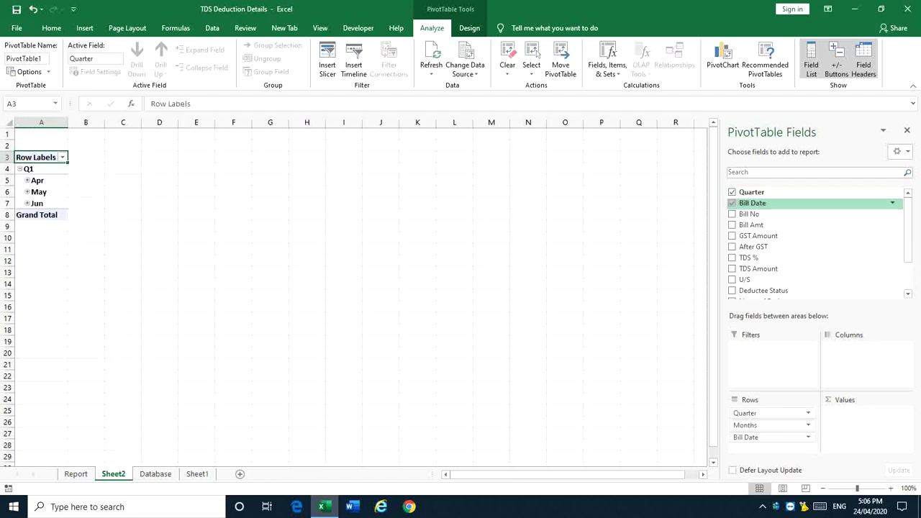
left_click(732, 213)
left_click(732, 225)
Add GST Amount and After GST to the PivotTable as summed values.
scroll(763, 206, "down", 1)
scroll(763, 206, "up", 1)
scroll(763, 206, "down", 1)
scroll(763, 206, "up", 1)
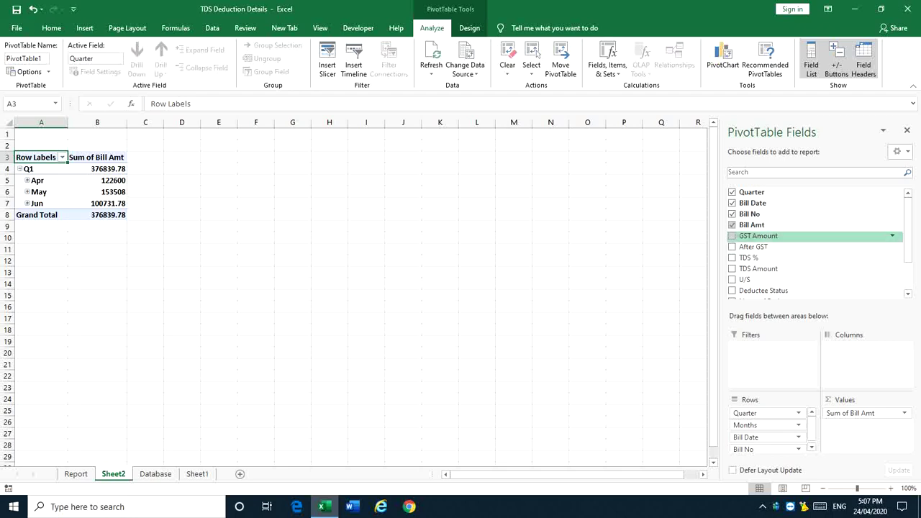
left_click(732, 236)
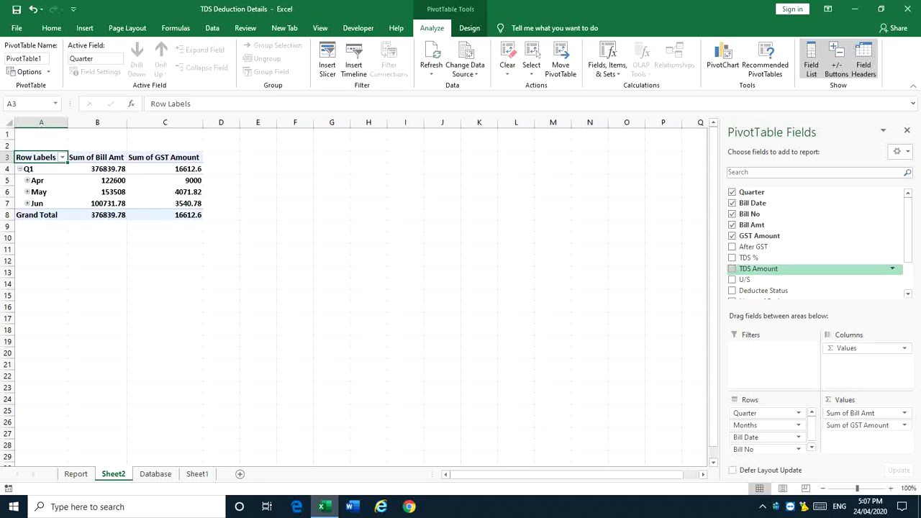
left_click(754, 247)
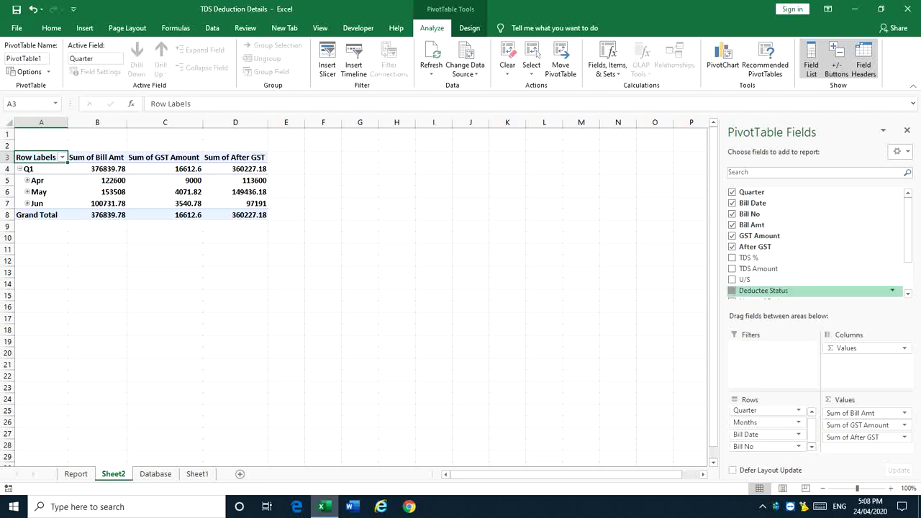
Add Name of Deductee, U/S and Deductee Status to the PivotTable's row fields, in that order.
scroll(813, 273, "down", 2)
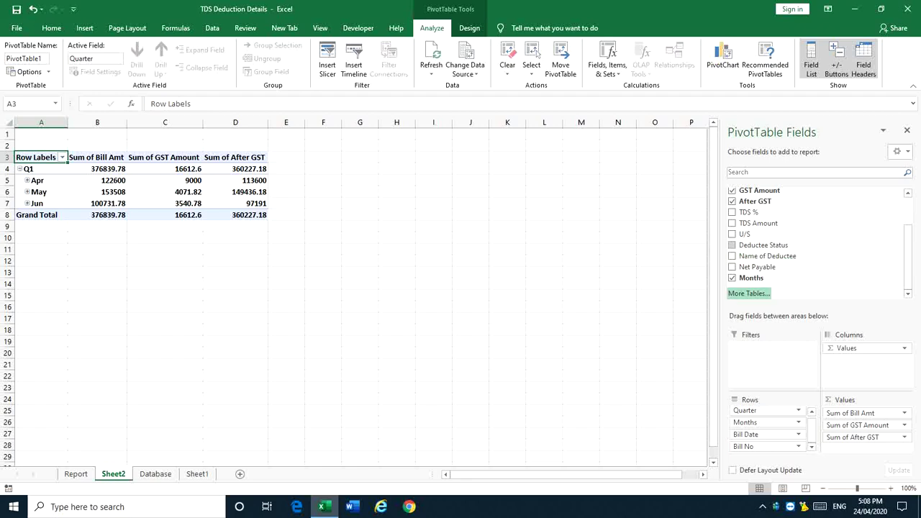
left_click(732, 256)
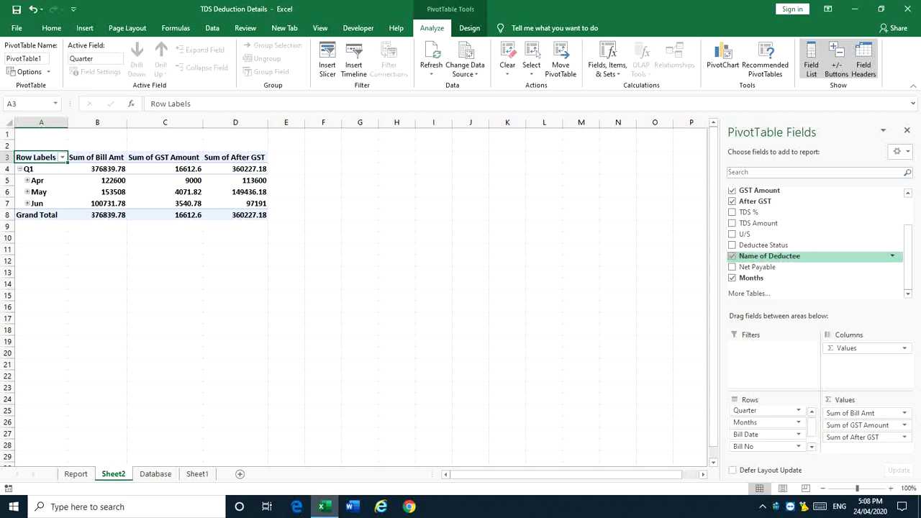
left_click_drag(812, 427, 812, 436)
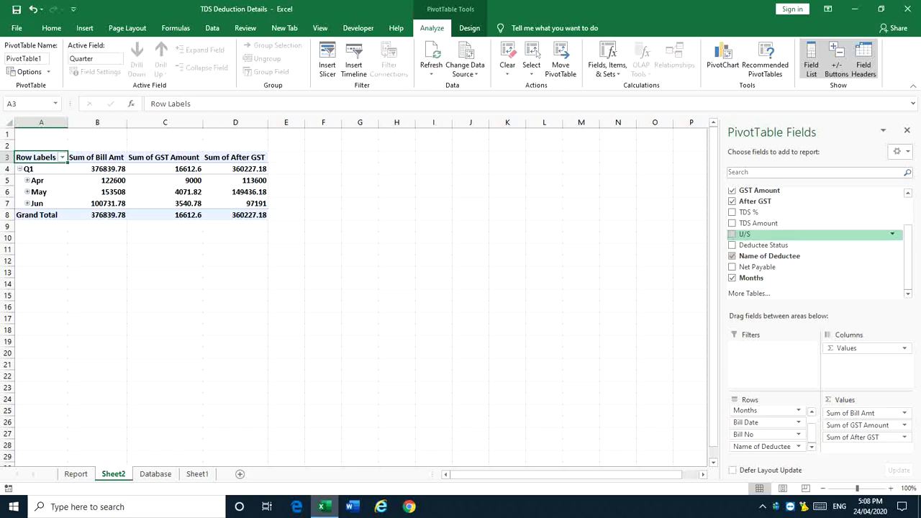
left_click(733, 234)
left_click(733, 245)
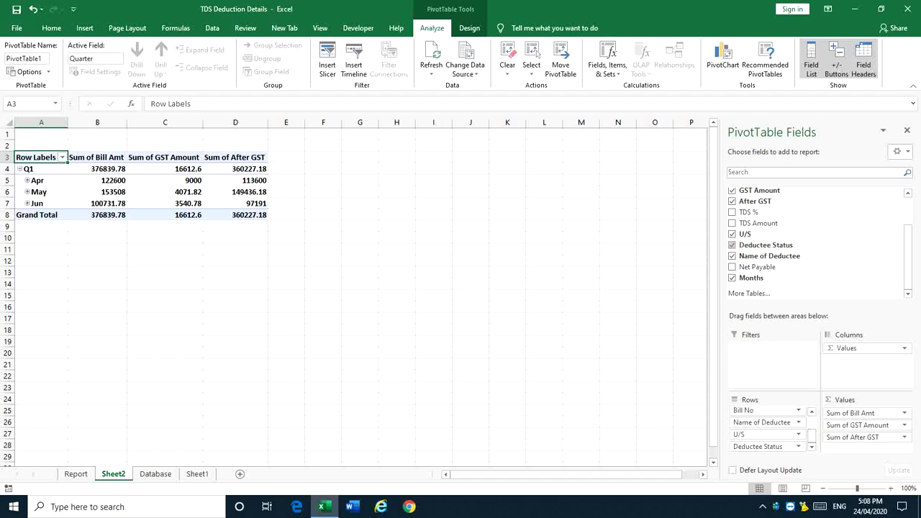
Examine the monthly Bill Amt and GST Amount sums, and compare the available tools with a cell selected inside and outside the PivotTable.
left_click(97, 191)
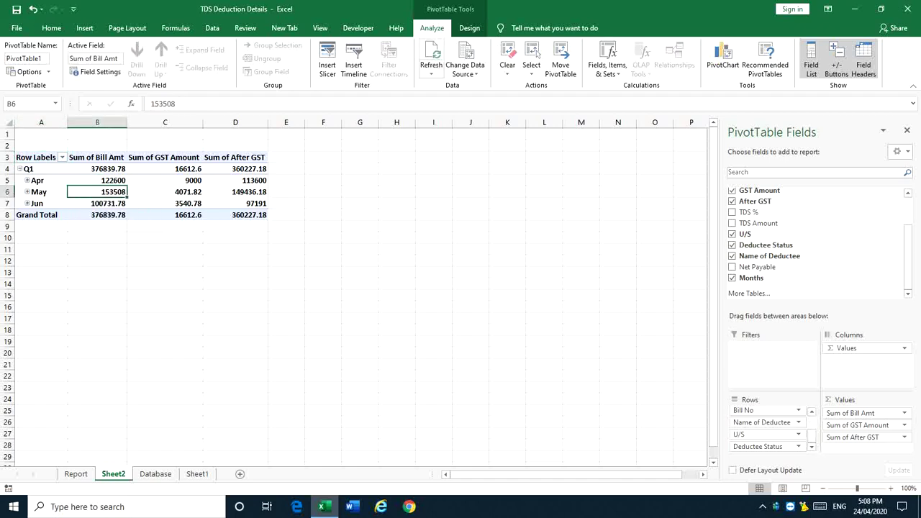
left_click(470, 28)
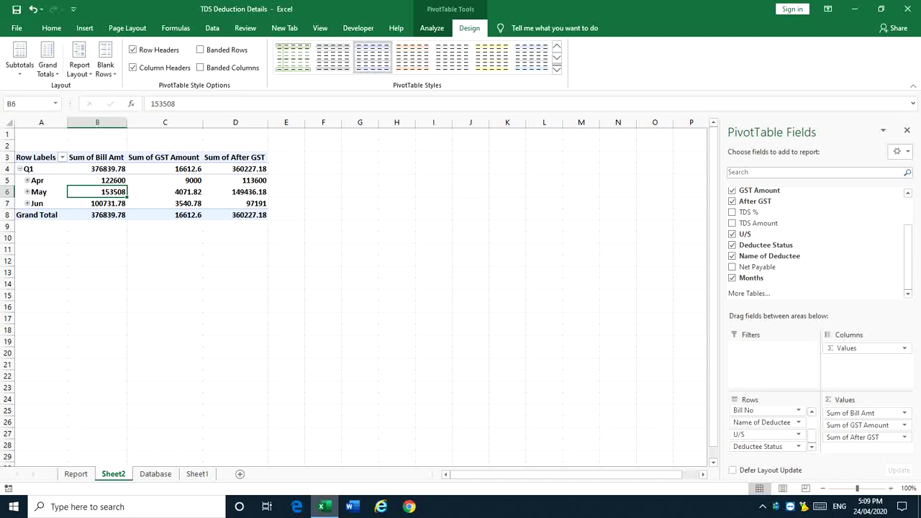
left_click(94, 168)
left_click(165, 192)
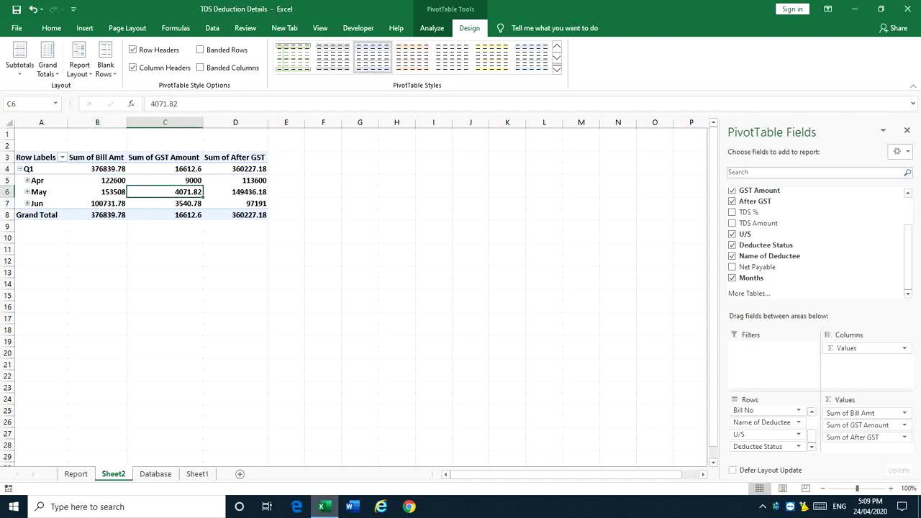
left_click(97, 180)
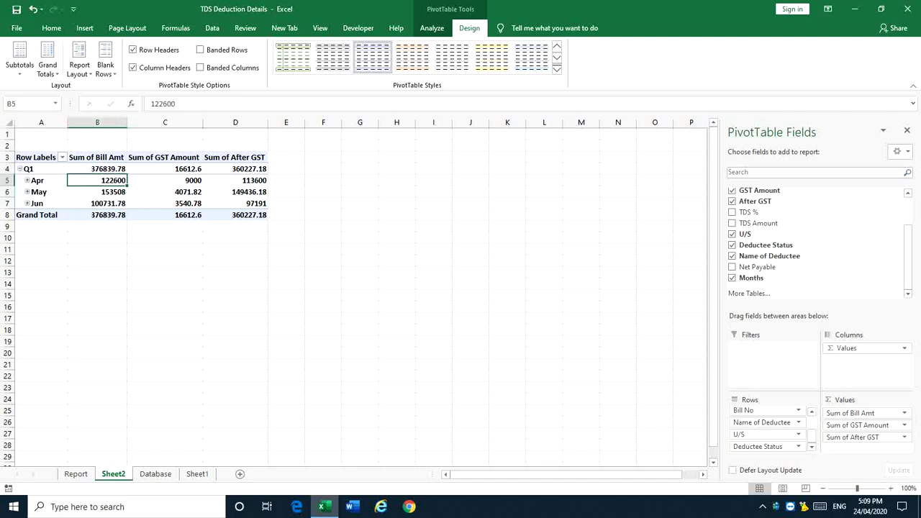
left_click(142, 180)
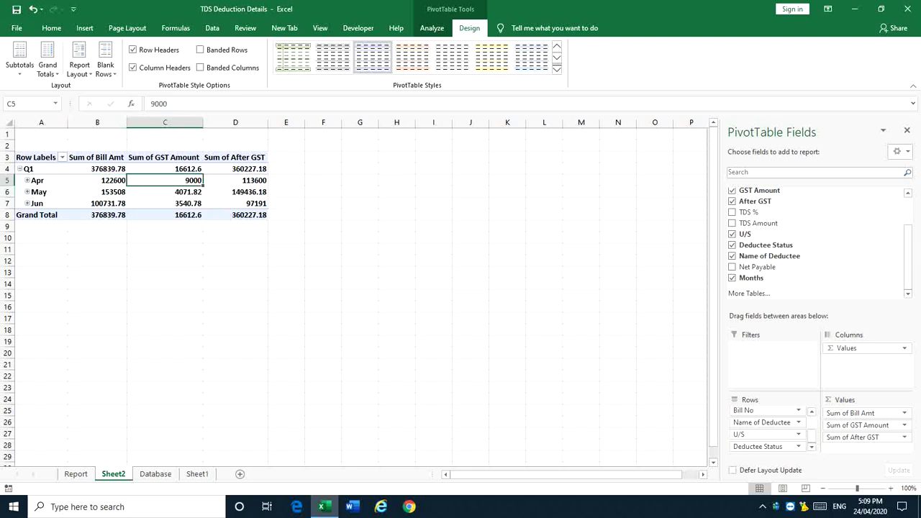
left_click(78, 180)
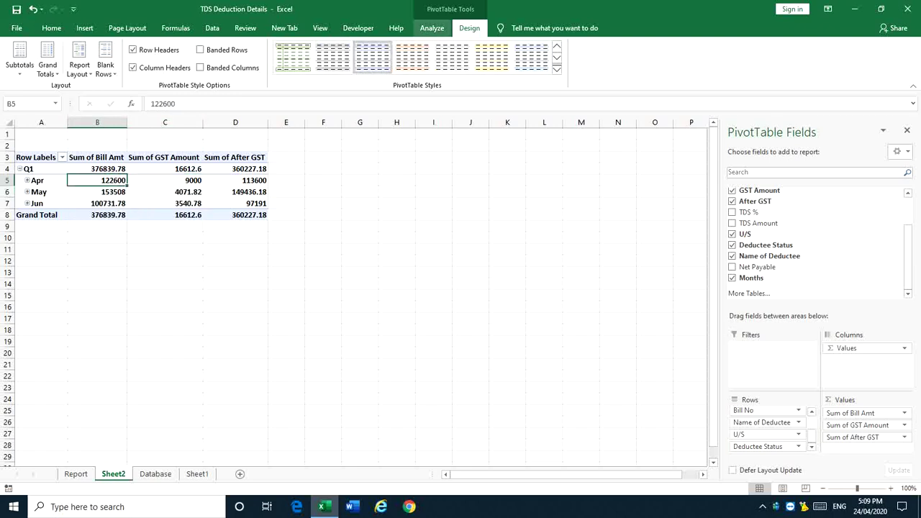
left_click(286, 203)
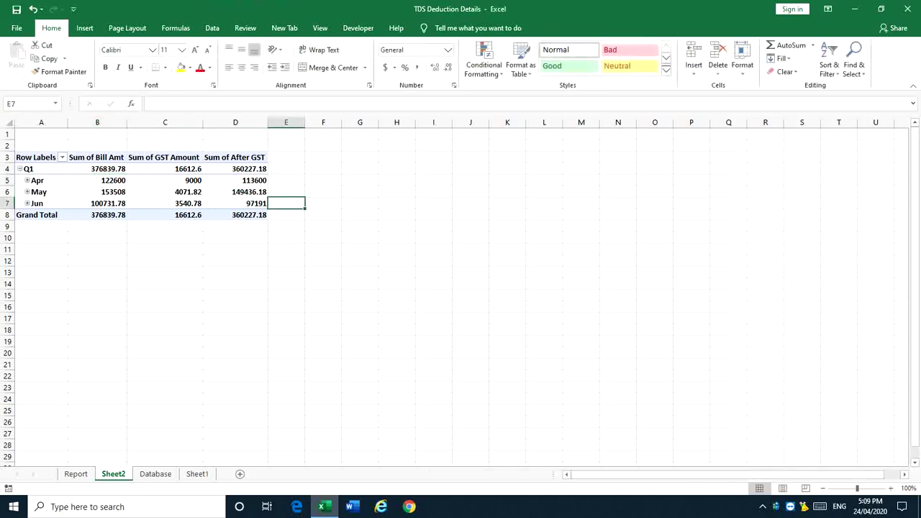
left_click(85, 180)
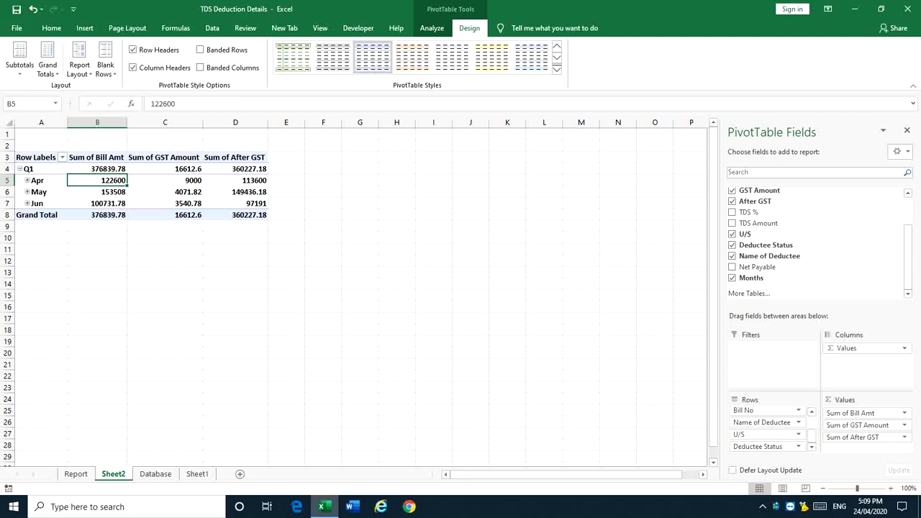
Change the PivotTable's report layout to Tabular Form.
left_click(432, 28)
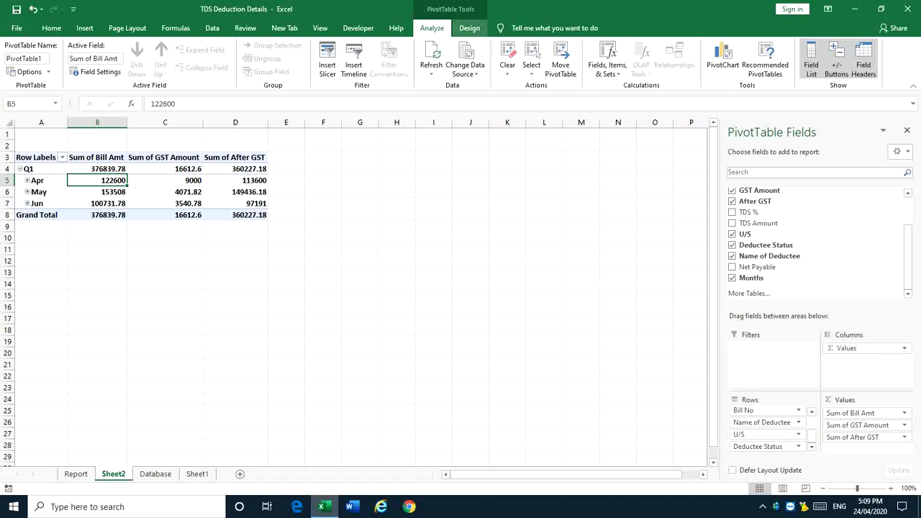
left_click(469, 28)
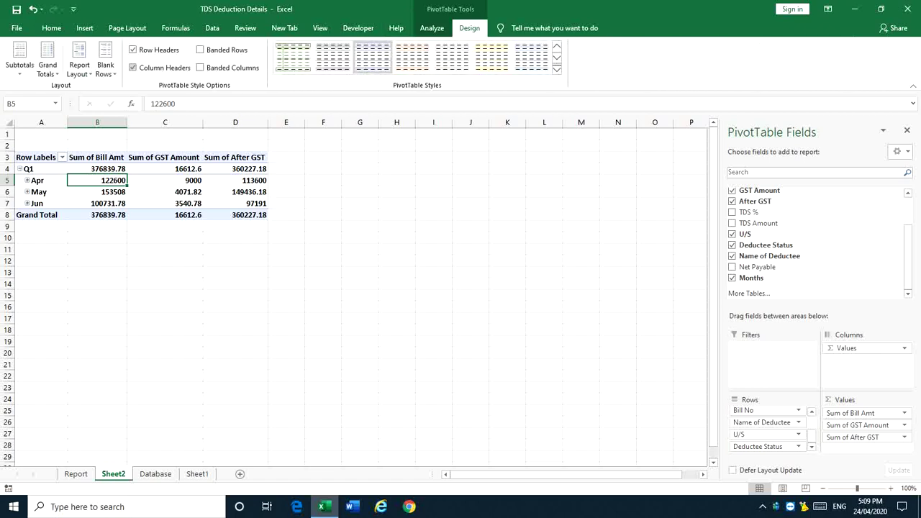
left_click(79, 61)
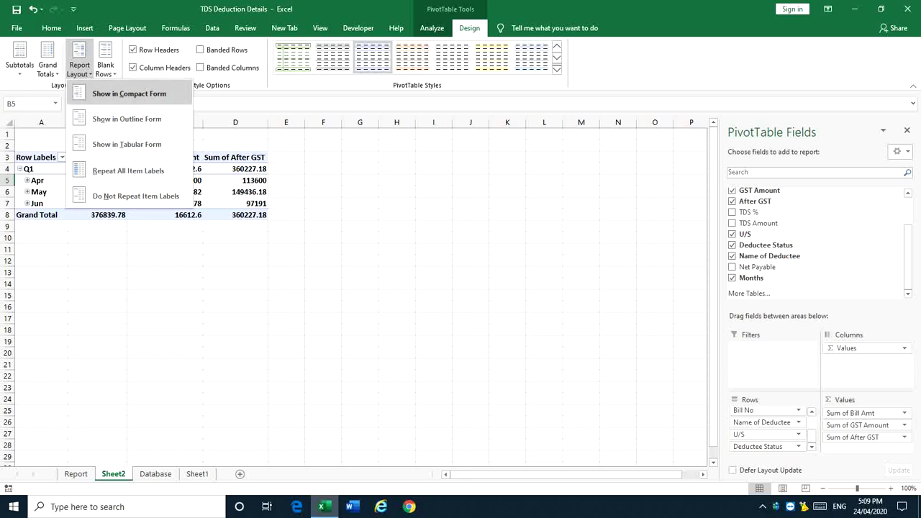
left_click(122, 144)
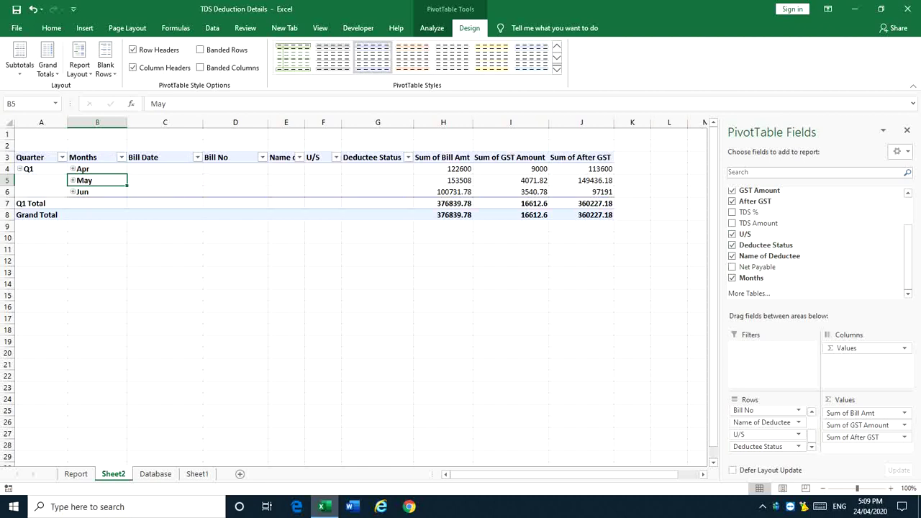
Review the row fields and add TDS Amount, Net Payable and TDS % to the PivotTable.
scroll(766, 430, "up", 1)
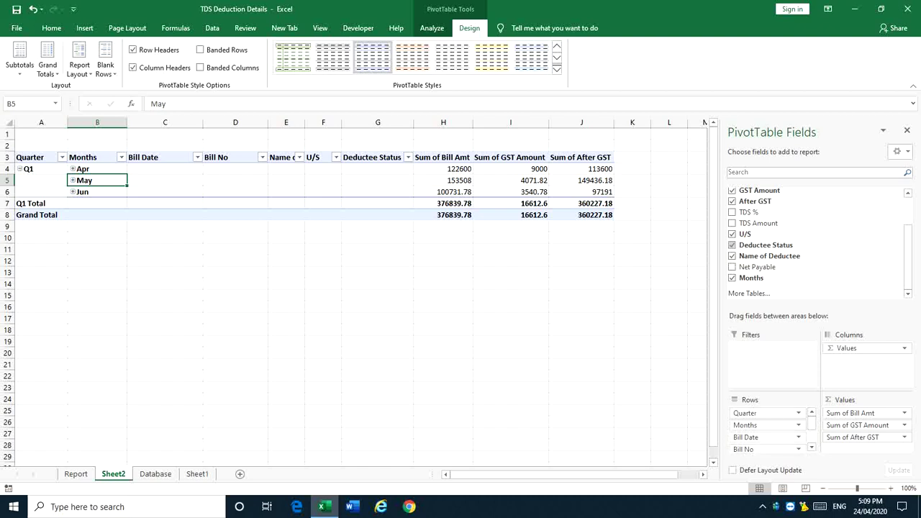
left_click_drag(812, 424, 812, 436)
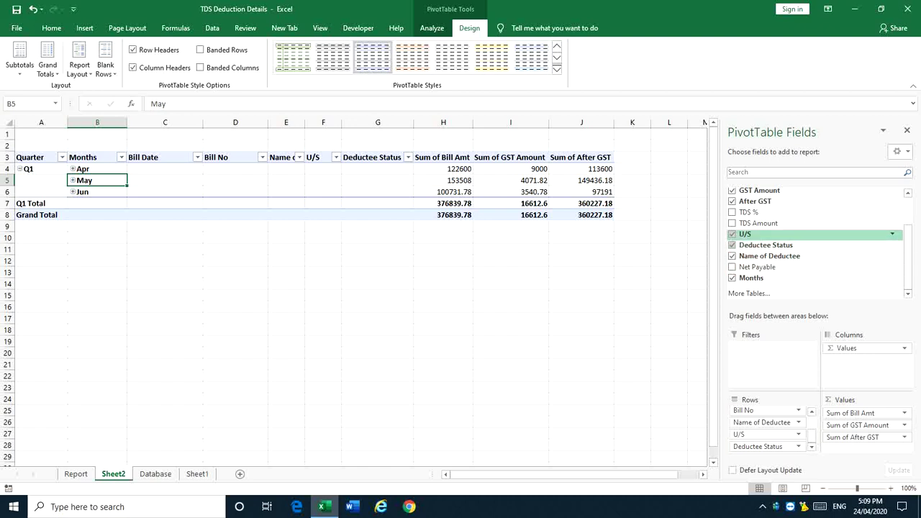
left_click(323, 181)
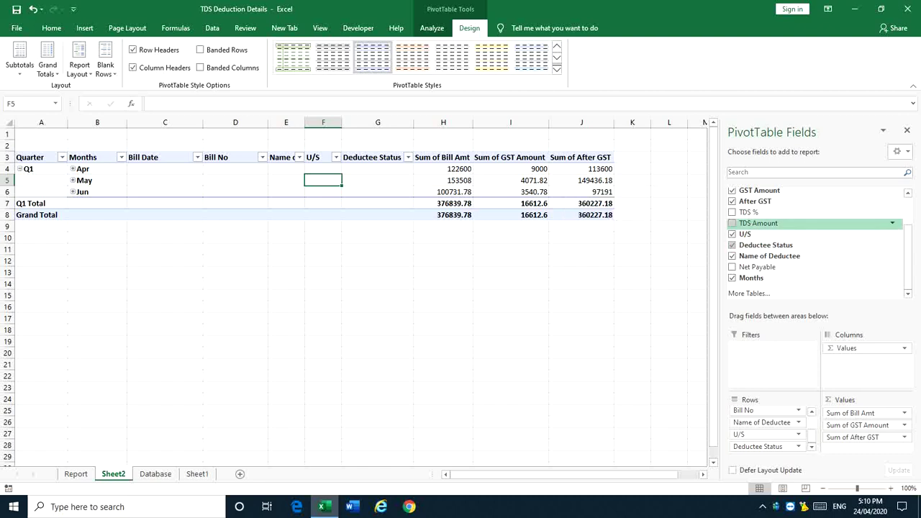
left_click(732, 223)
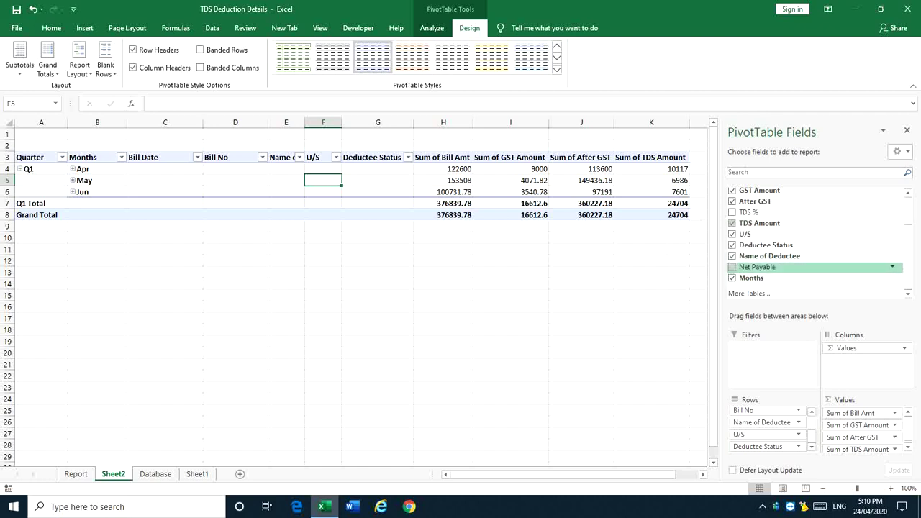
left_click(732, 267)
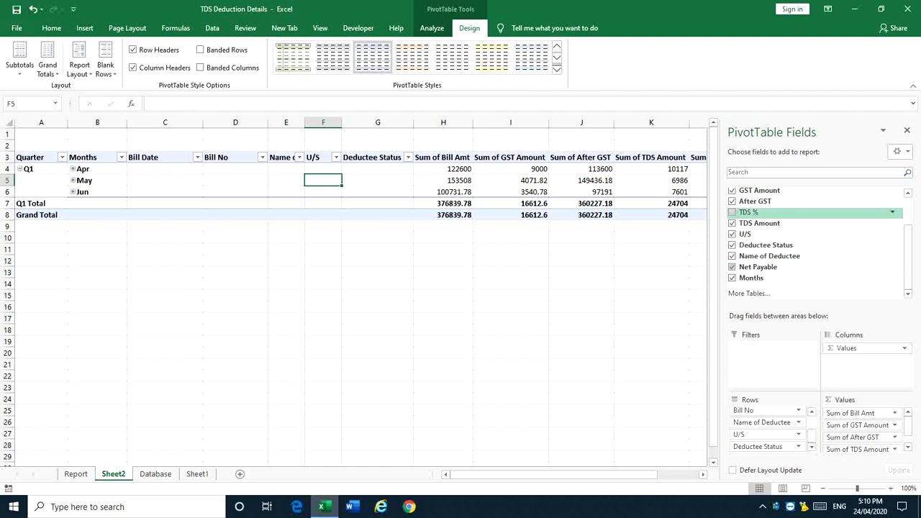
left_click(732, 212)
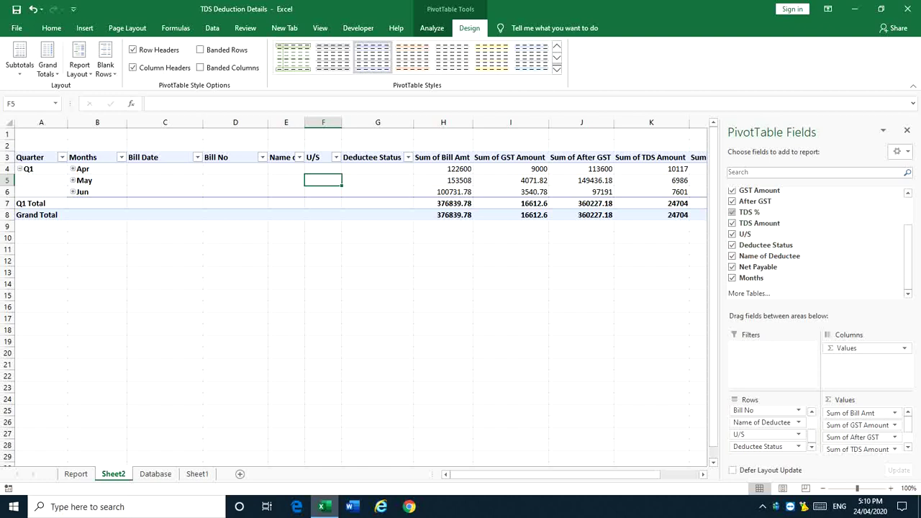
In the PivotTable options, enable merging and centering of cells with labels and turn off autofitting column widths on update.
left_click_drag(812, 435, 812, 421)
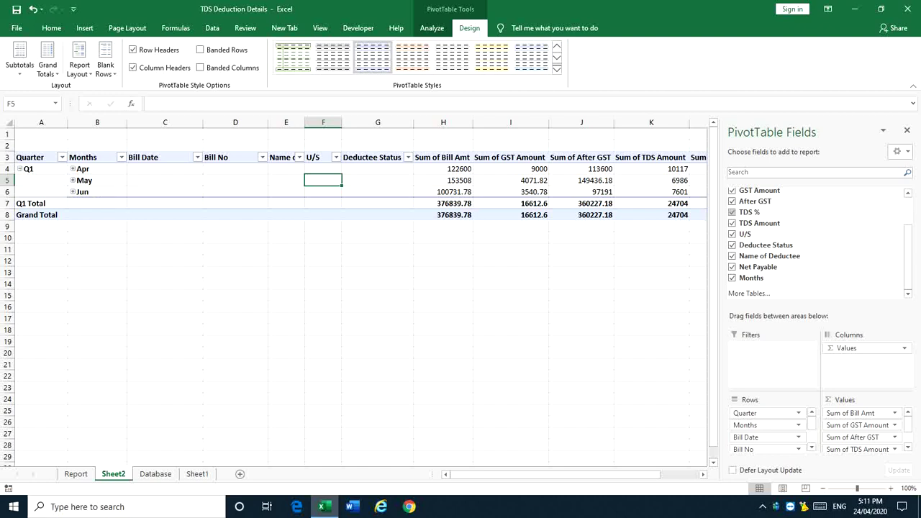
right_click(91, 182)
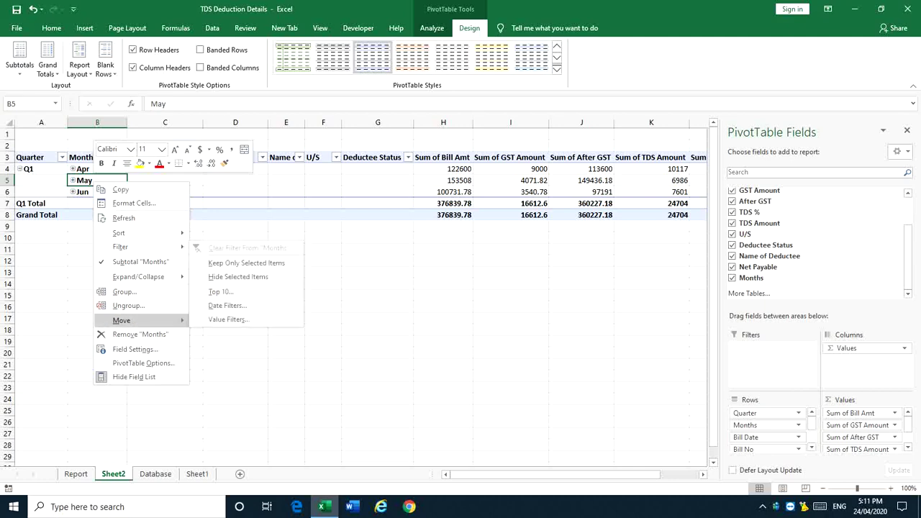
left_click(144, 363)
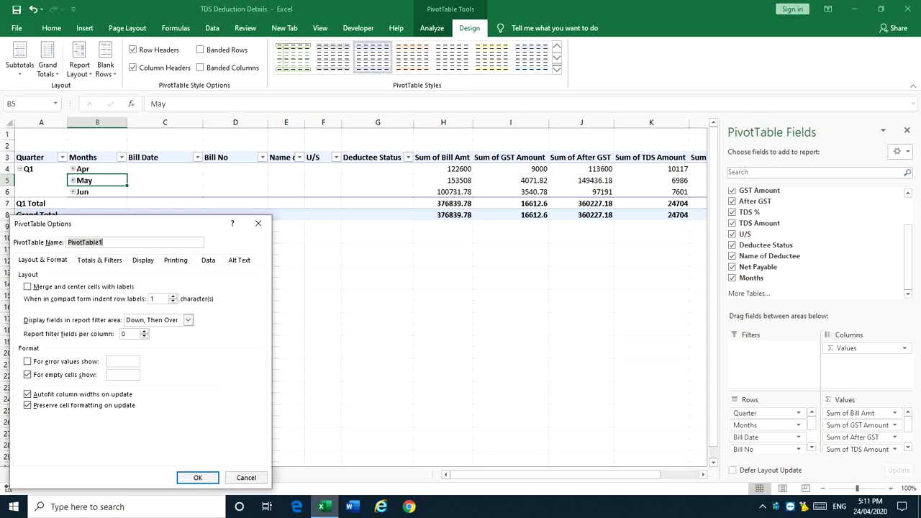
left_click_drag(78, 224, 269, 223)
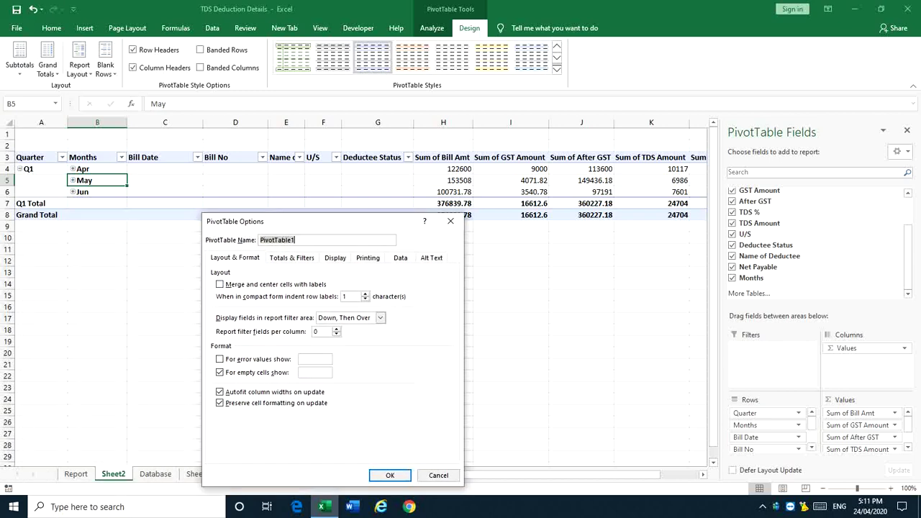
left_click(220, 285)
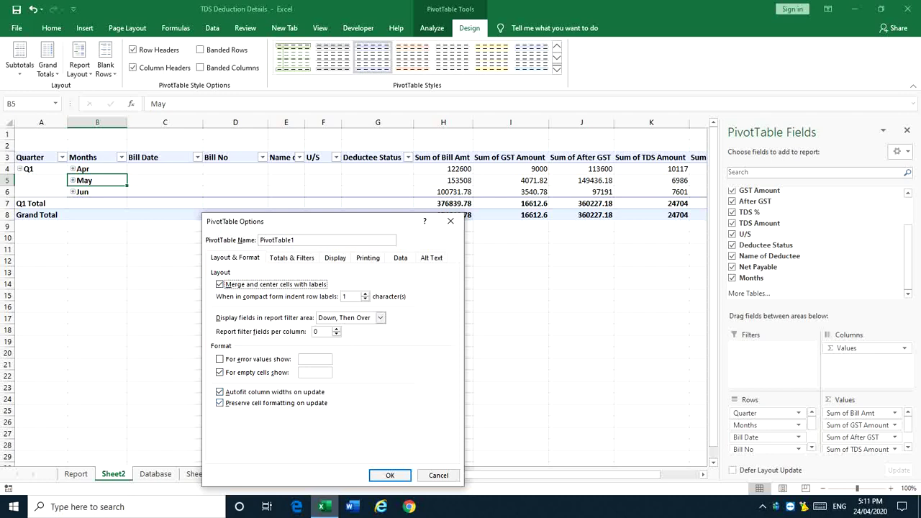
left_click(220, 392)
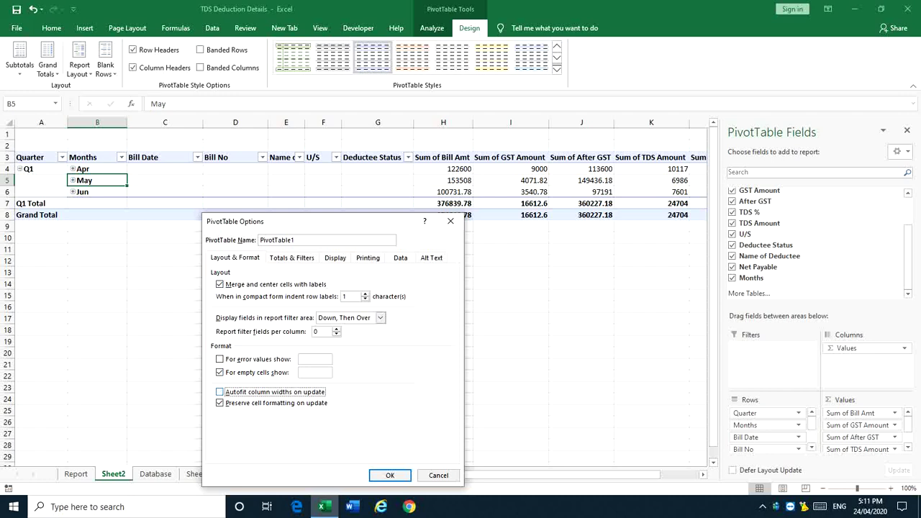
left_click(220, 392)
key("space")
Review the totals and filters settings in the PivotTable options and turn off the expand/collapse buttons.
key("ctrl+Tab")
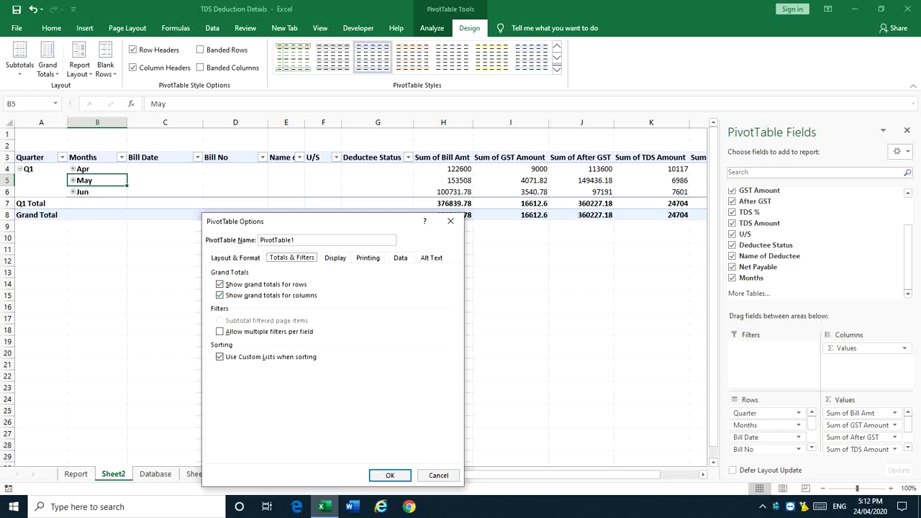
key("Tab")
key("ctrl+Tab")
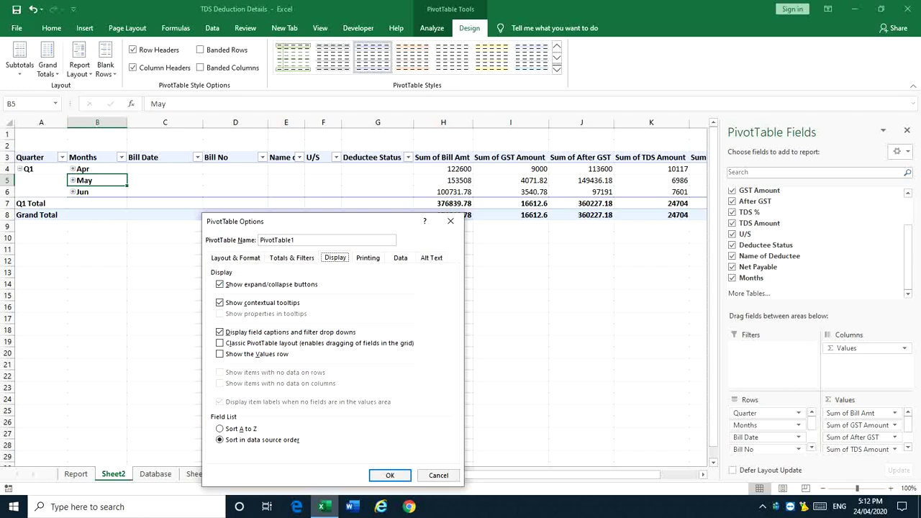
key("Tab")
key("space")
key("ctrl+Tab")
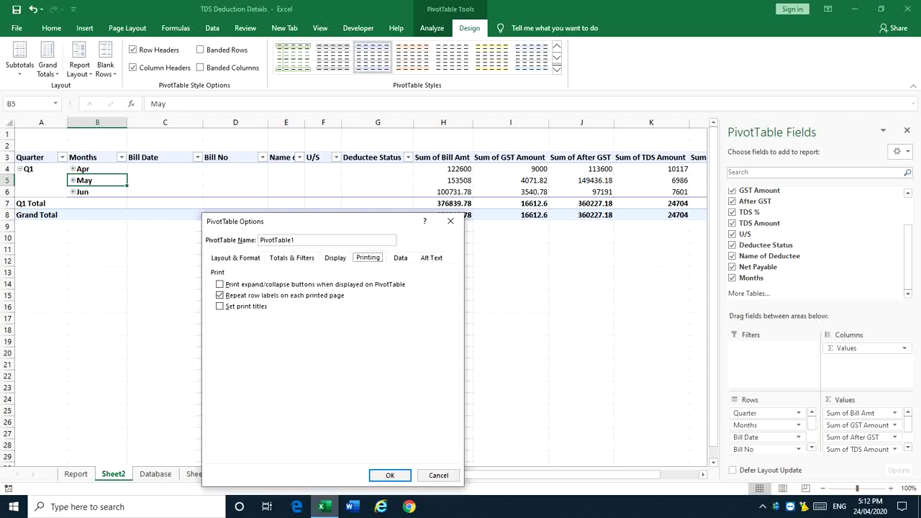
Enable refreshing the PivotTable data when opening the file and apply the PivotTable options.
key("ctrl+Tab")
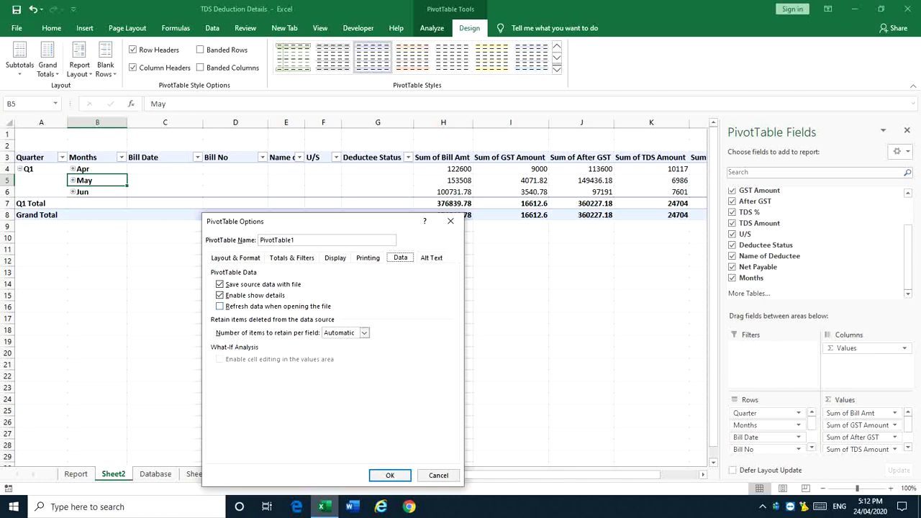
left_click(220, 307)
left_click(390, 475)
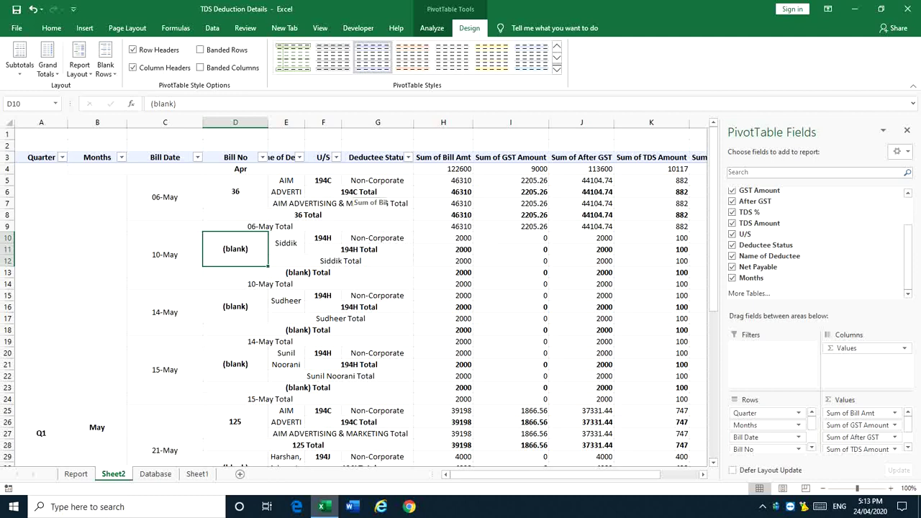
Check the subtotal rows of the expanded May group and set the PivotTable to show no subtotals.
left_click(354, 191)
left_click(374, 215)
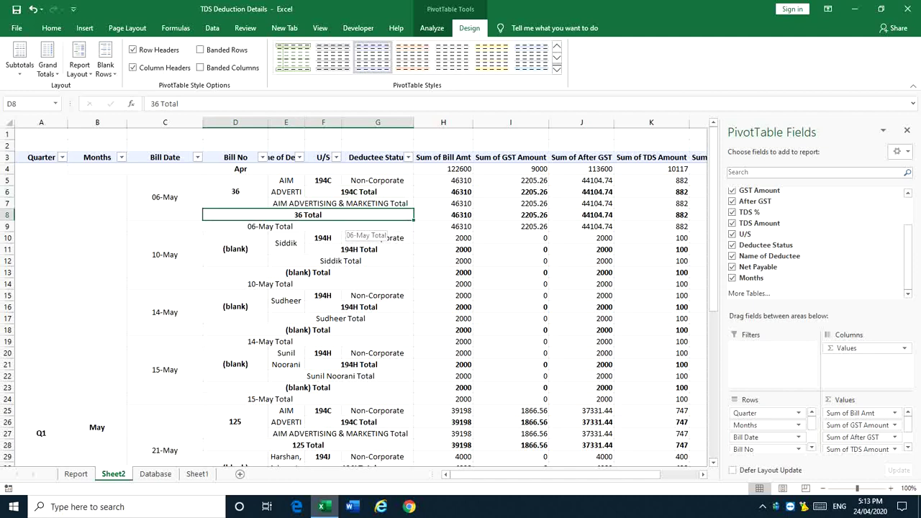
left_click(350, 192)
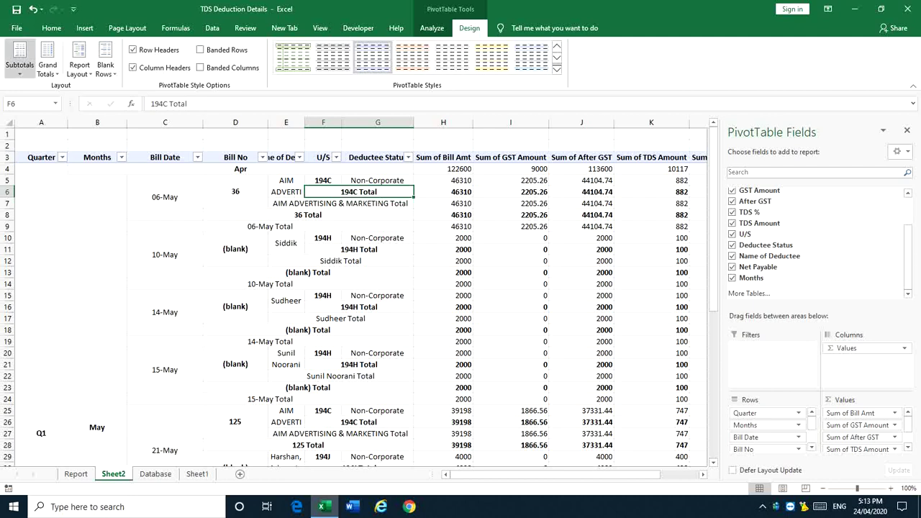
left_click(19, 58)
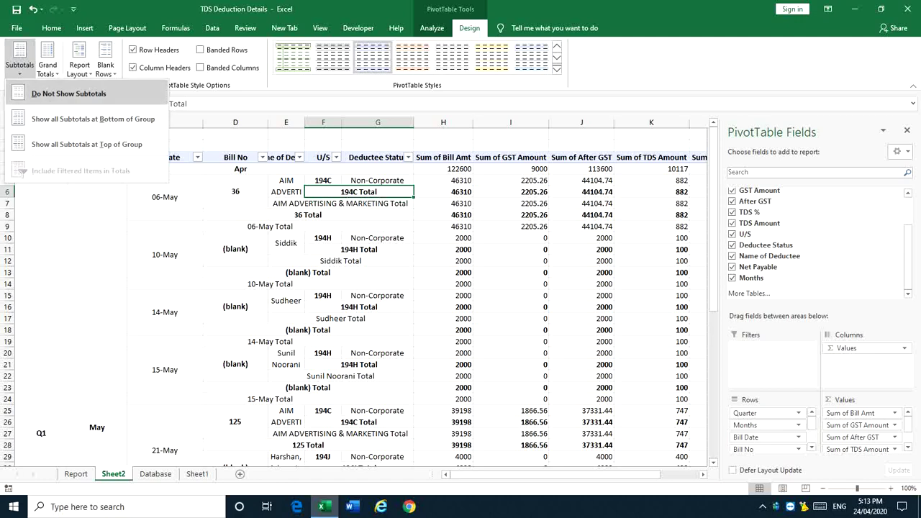
left_click(69, 93)
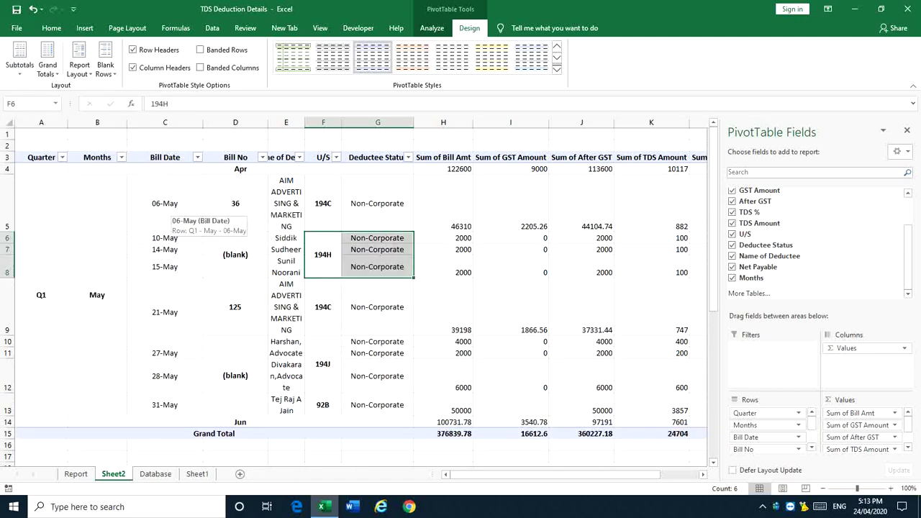
Widen the Name of Deductee column to show full names and narrow the Quarter, Months, Bill Date and Bill No columns.
left_click(171, 204)
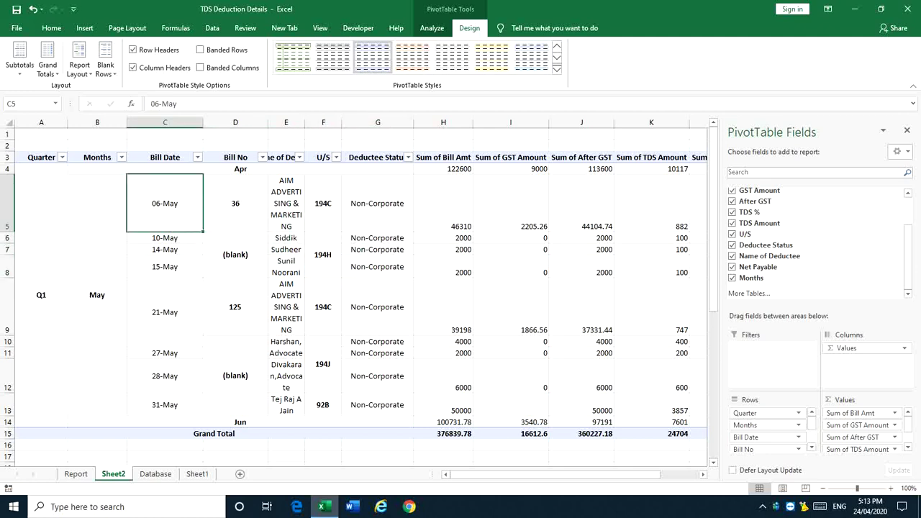
left_click_drag(305, 122, 422, 123)
left_click(358, 122)
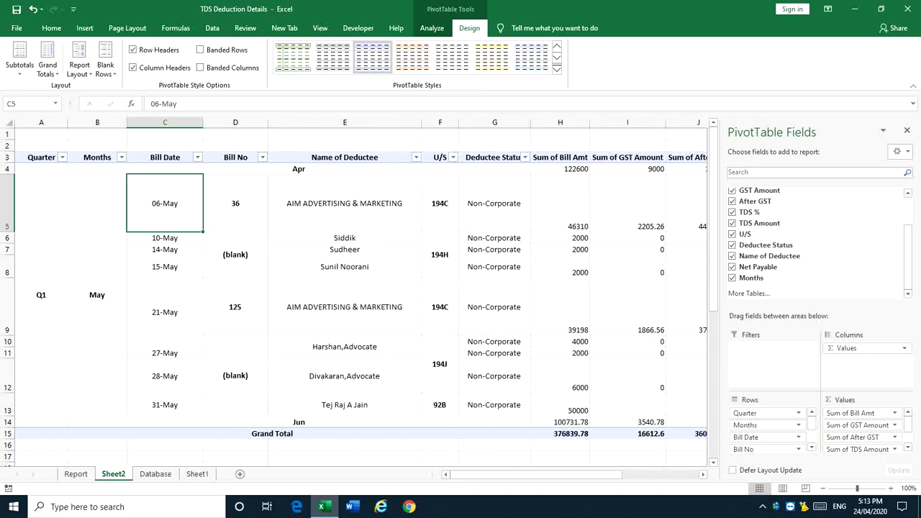
double_click(68, 122)
left_click_drag(65, 123, 60, 122)
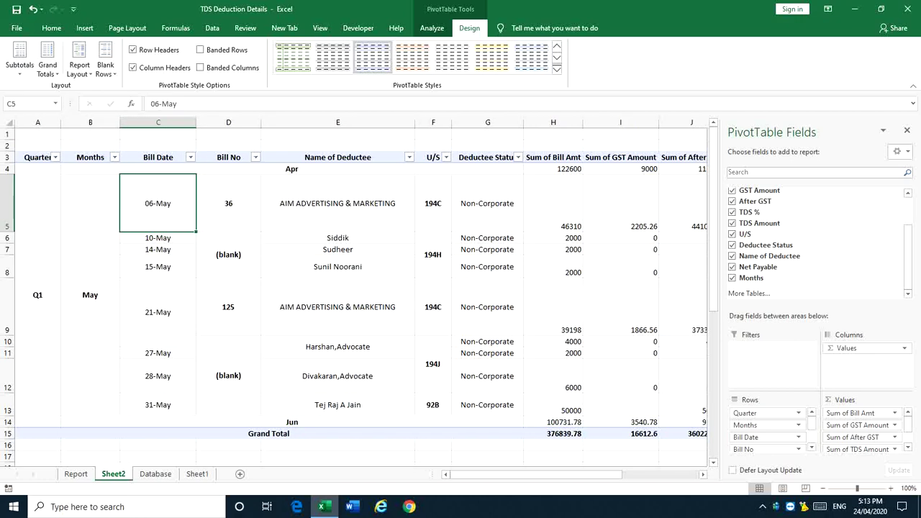
double_click(120, 123)
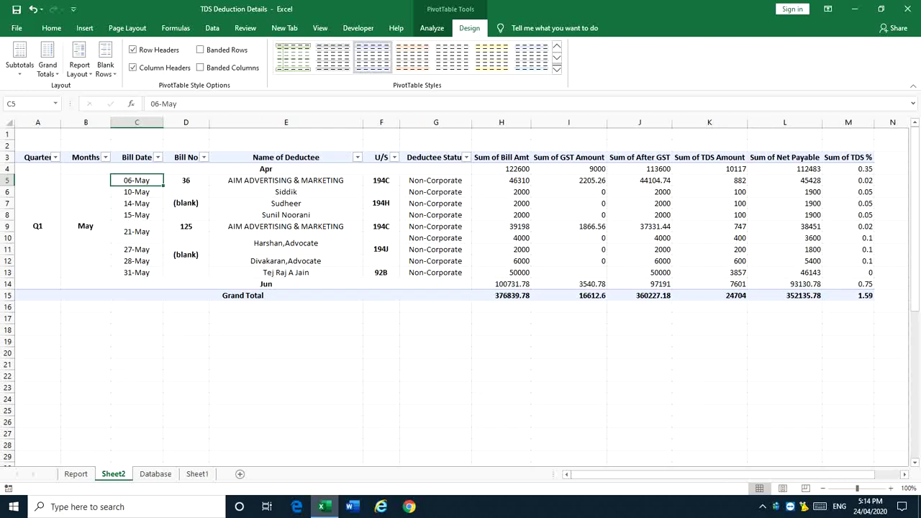
right_click(94, 216)
left_click(126, 252)
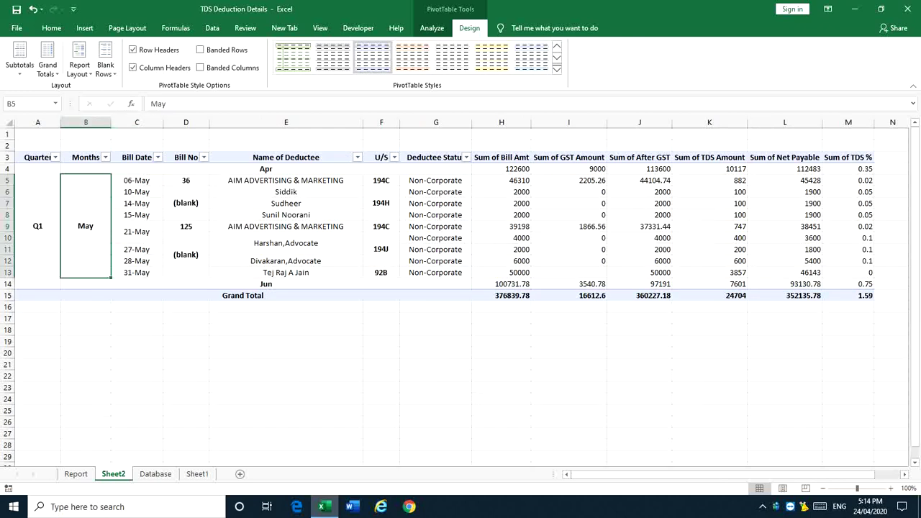
Apply the Comma Style number format to all PivotTable values from Sum of Bill Amt through Sum of TDS %, including the grand total.
left_click(515, 168)
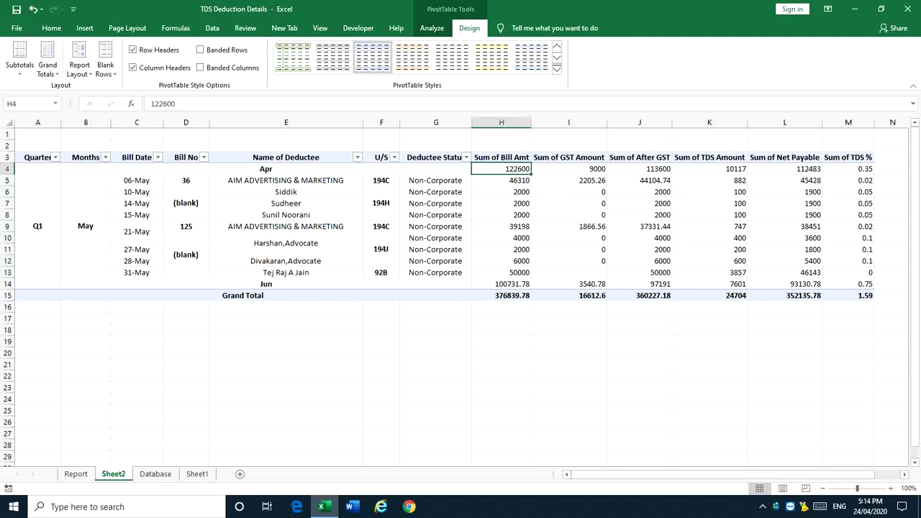
left_click(864, 295, "shift")
left_click(52, 27)
left_click(448, 50)
left_click(448, 50)
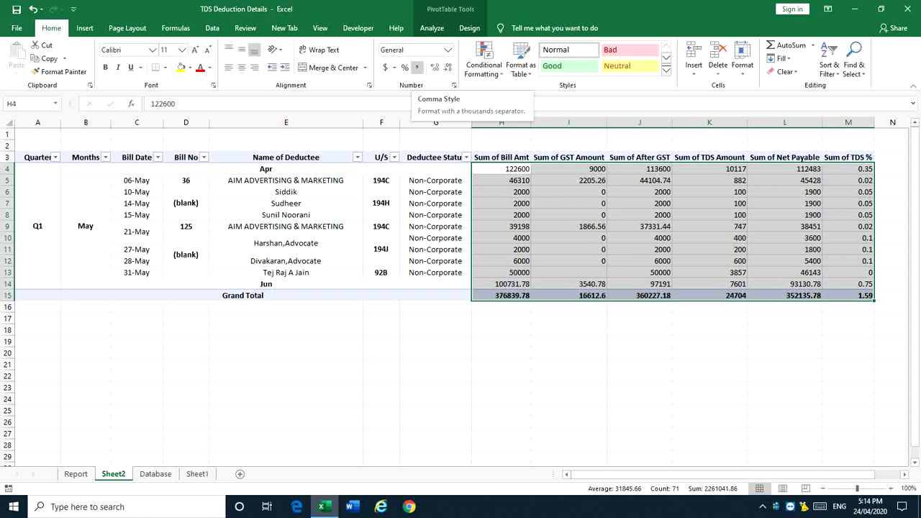
left_click(416, 67)
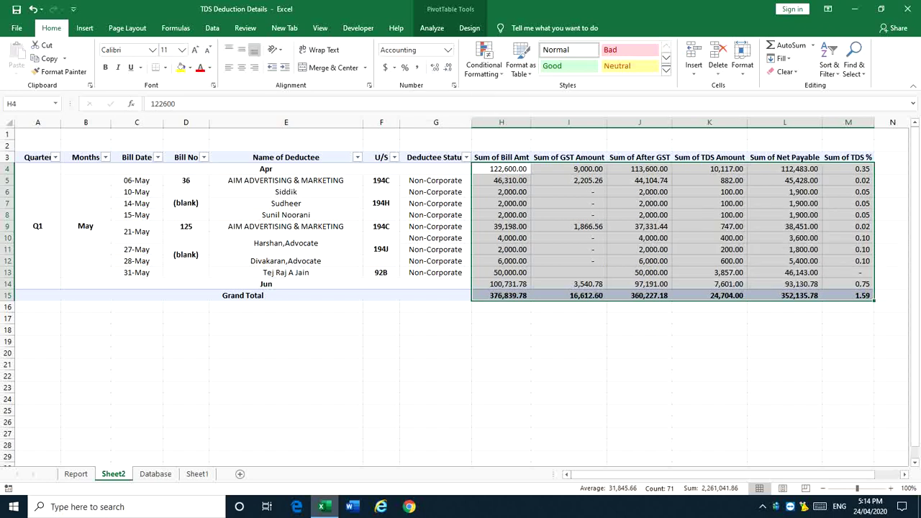
Examine the April row's values in each sum column from Bill Amt to TDS %.
left_click(503, 169)
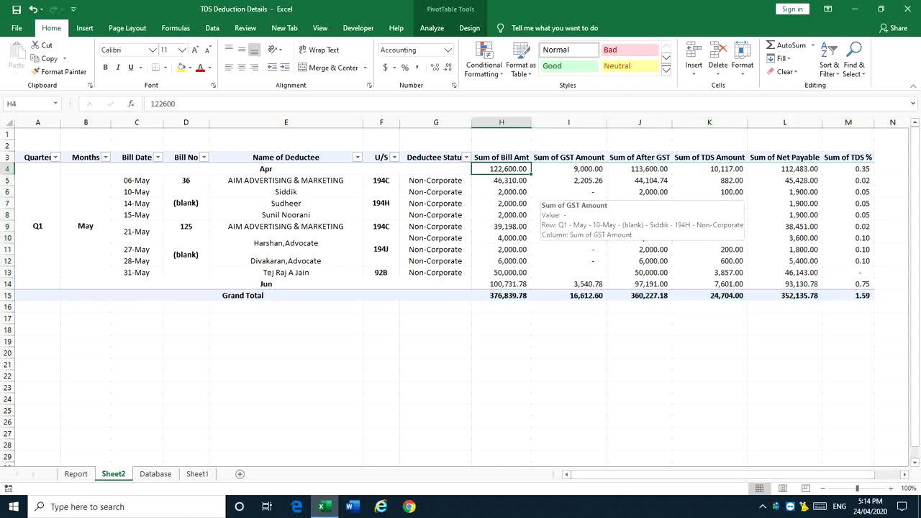
key("Right")
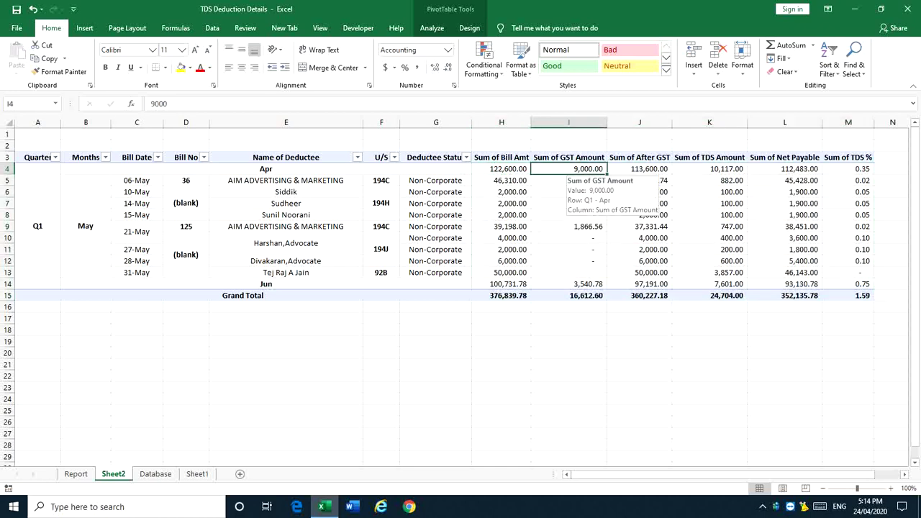
key("Right")
key("Right")
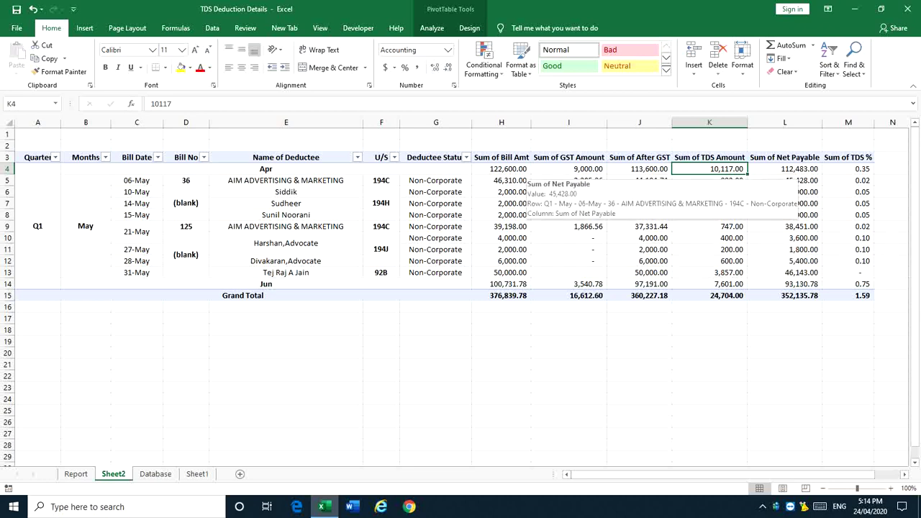
left_click(782, 168)
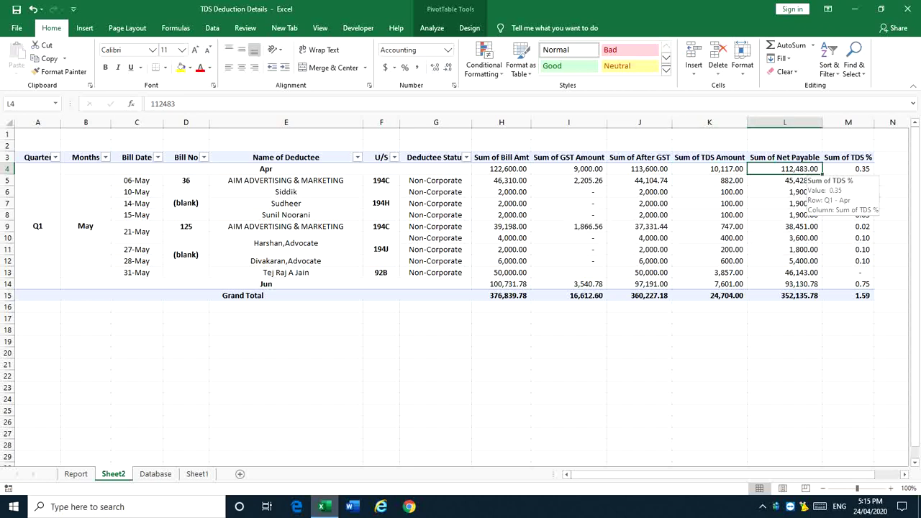
left_click(847, 169)
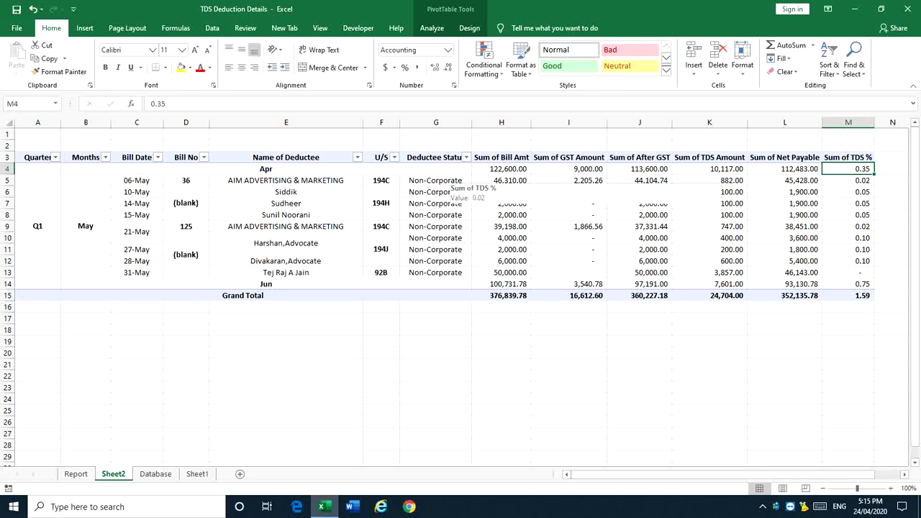
Show the PivotTable field list and move TDS % from the values to the row fields.
right_click(455, 180)
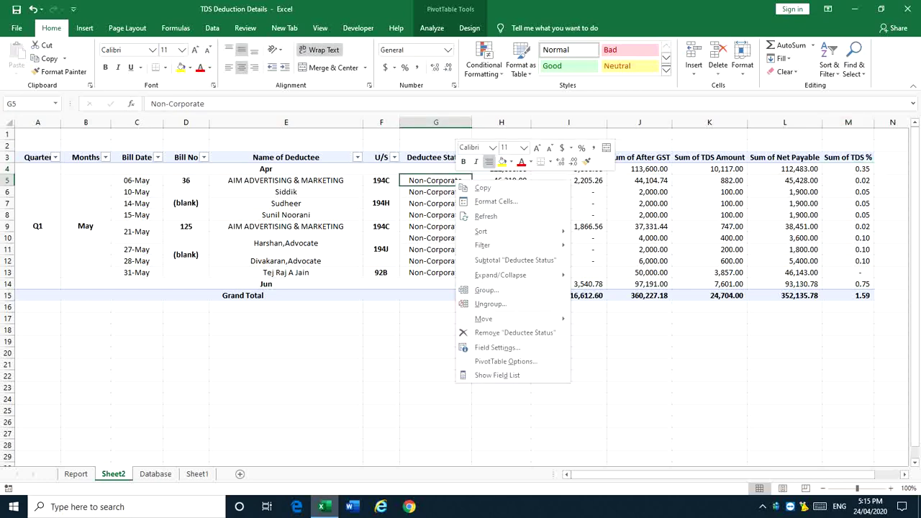
left_click(497, 375)
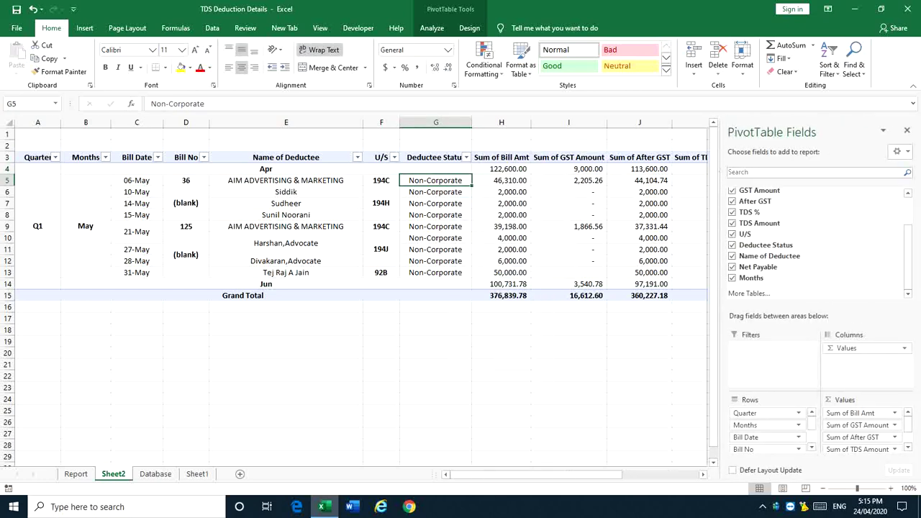
scroll(862, 430, "down", 2)
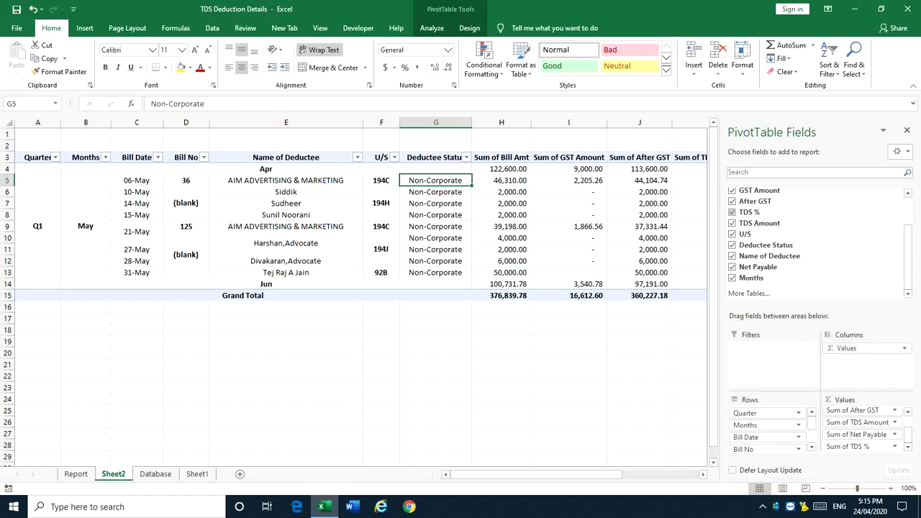
scroll(767, 430, "down", 3)
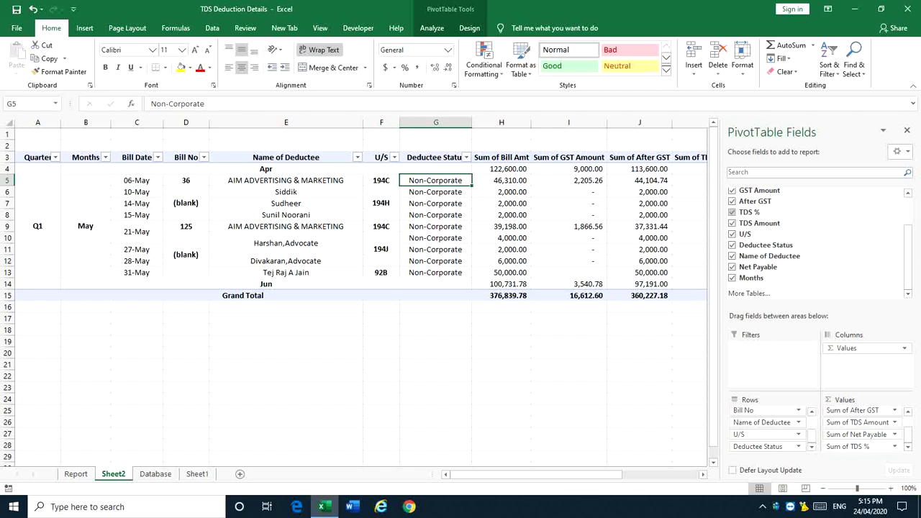
left_click_drag(851, 447, 765, 452)
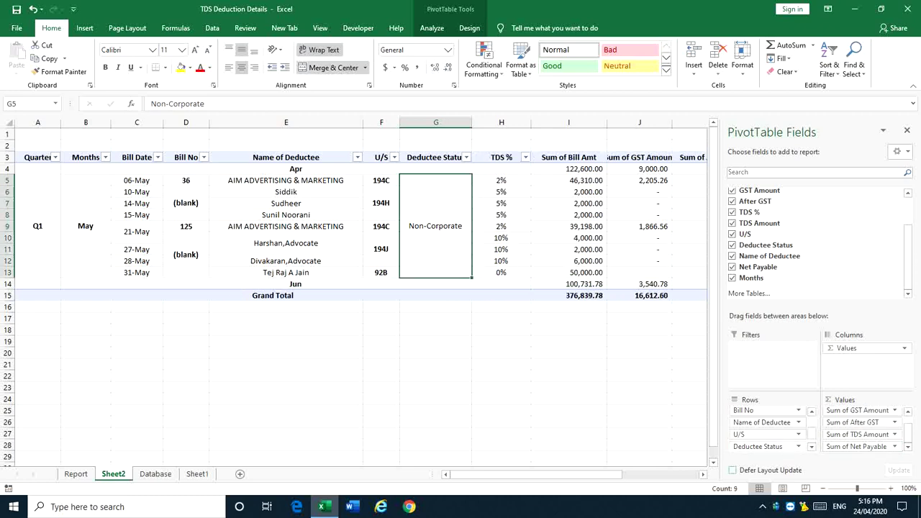
Move the TDS % row field up one place so it comes before Deductee Status.
left_click(766, 446)
left_click(766, 447)
left_click(812, 447)
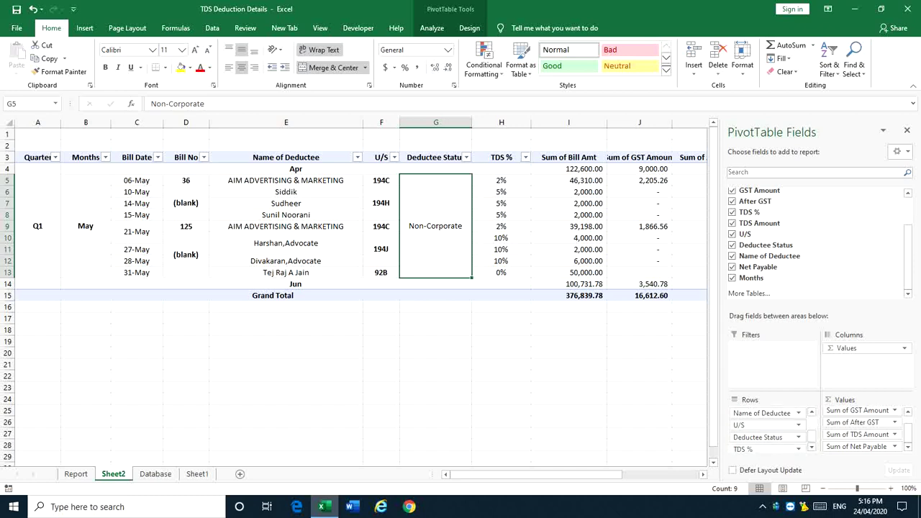
left_click(812, 447)
left_click(798, 446)
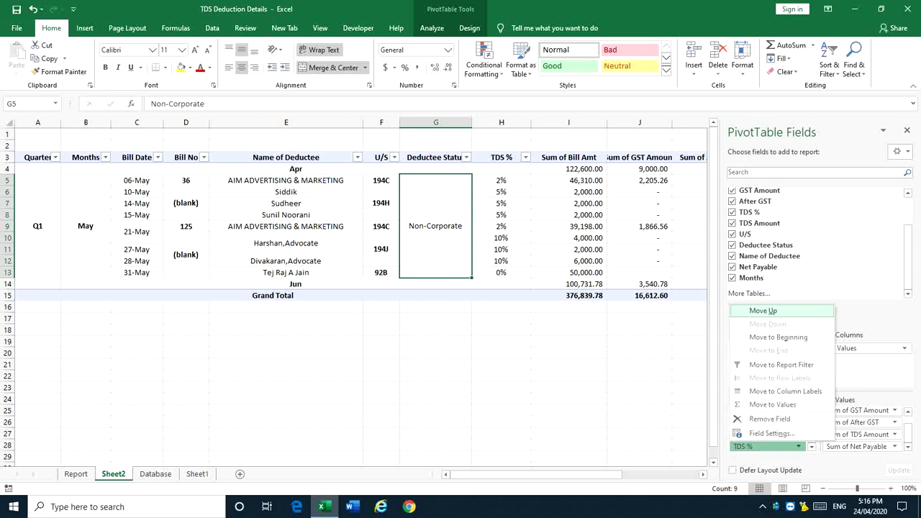
left_click(763, 311)
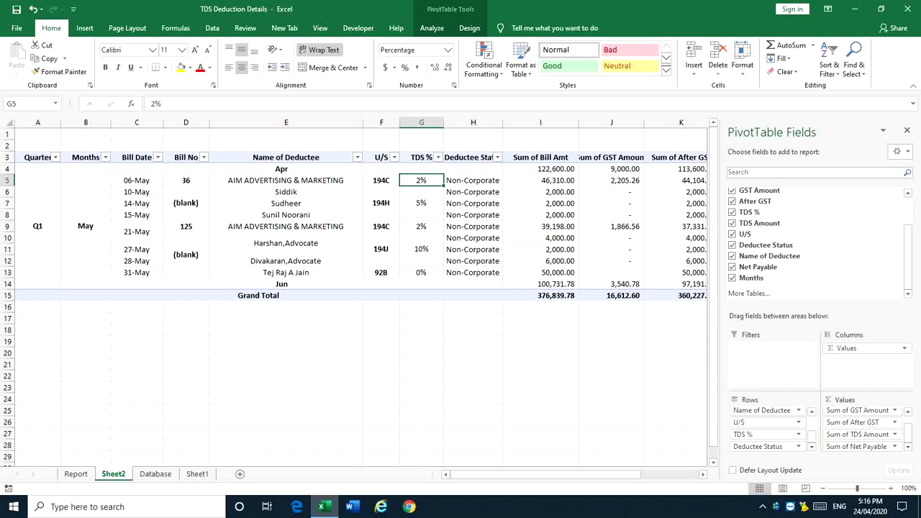
Review the move options available for the U/S row field.
left_click_drag(812, 437, 812, 437)
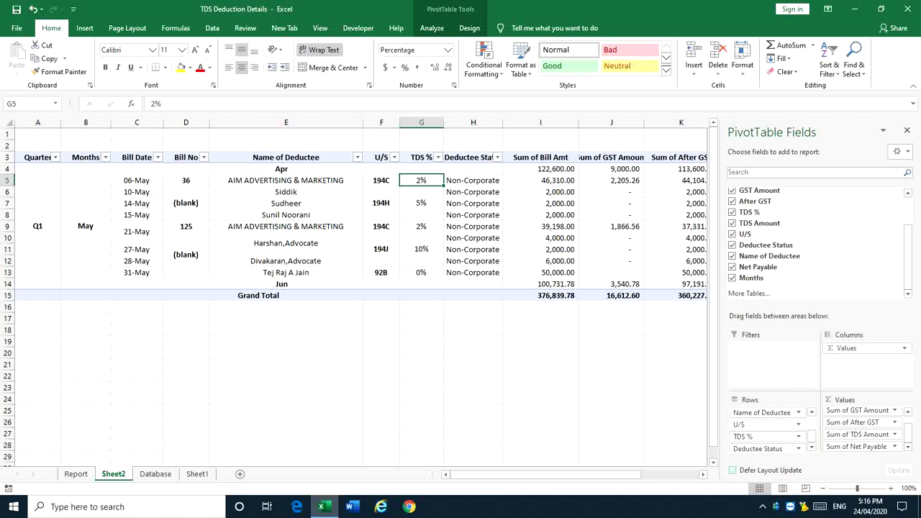
left_click(766, 424)
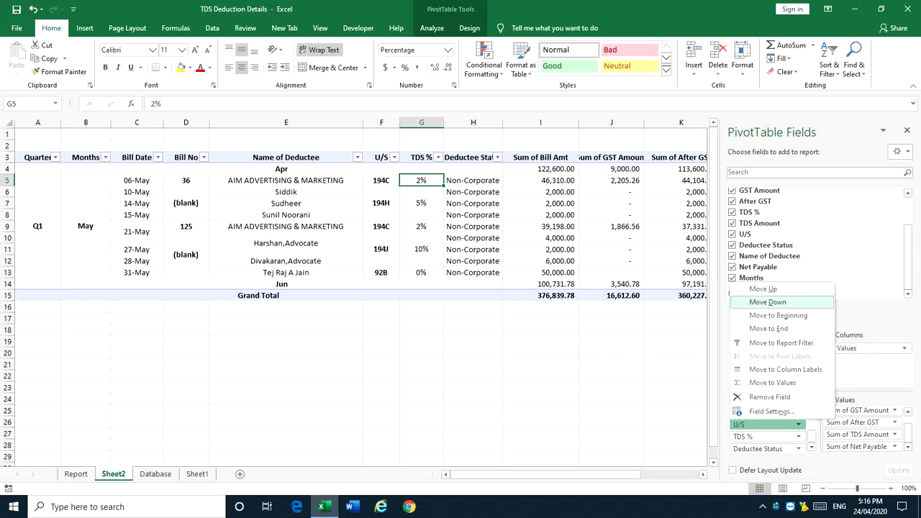
left_click(762, 299)
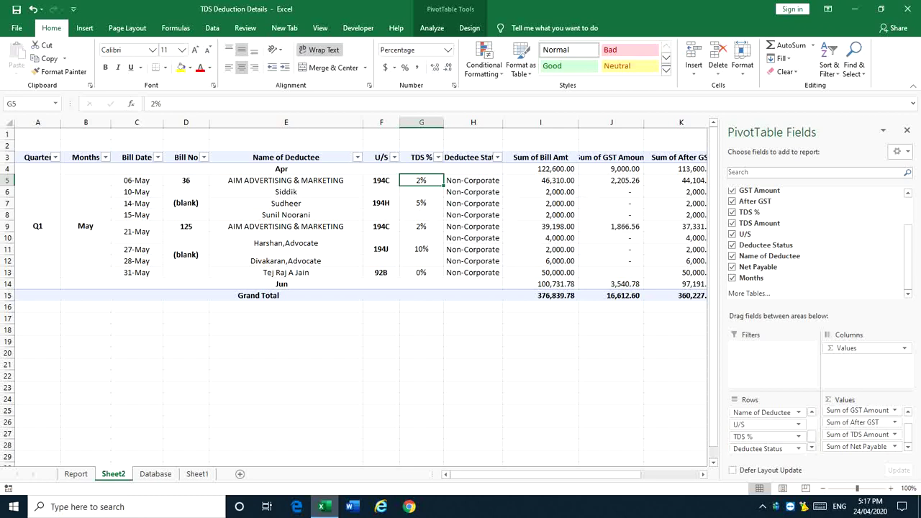
Hide the PivotTable field list and fit the GST Amount and Net Payable sum columns to their headings.
left_click(907, 131)
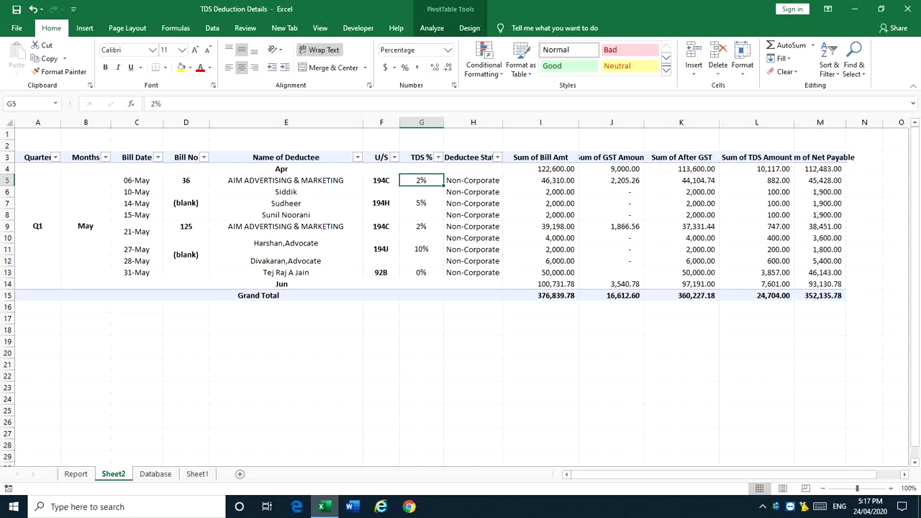
double_click(645, 123)
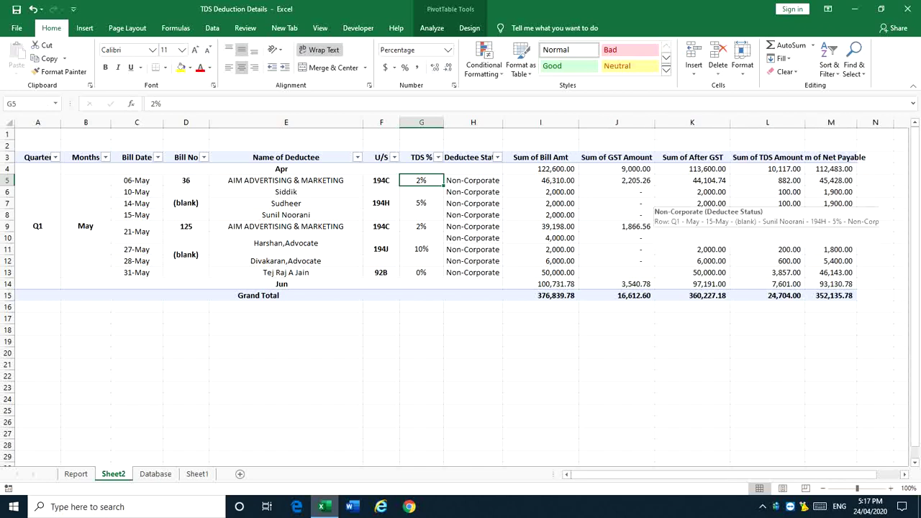
double_click(857, 122)
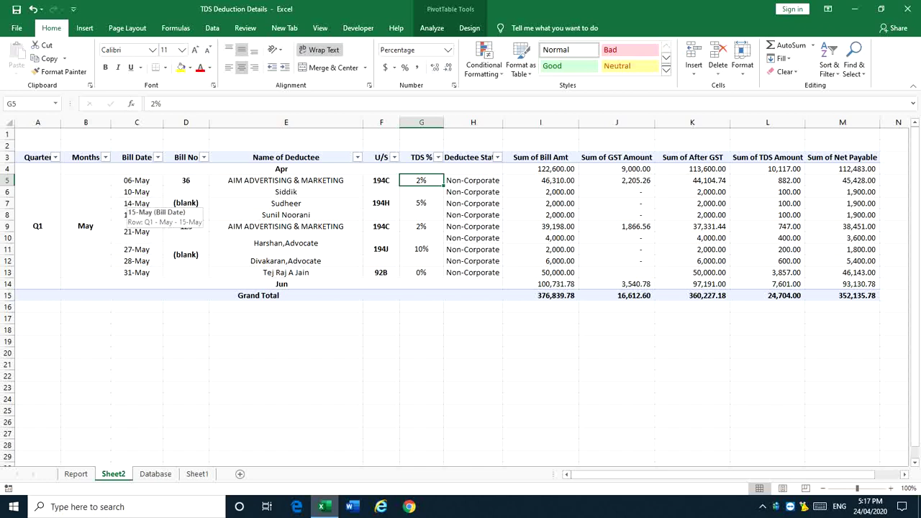
Group the PivotTable's Bill Date field by days, months and years.
right_click(131, 205)
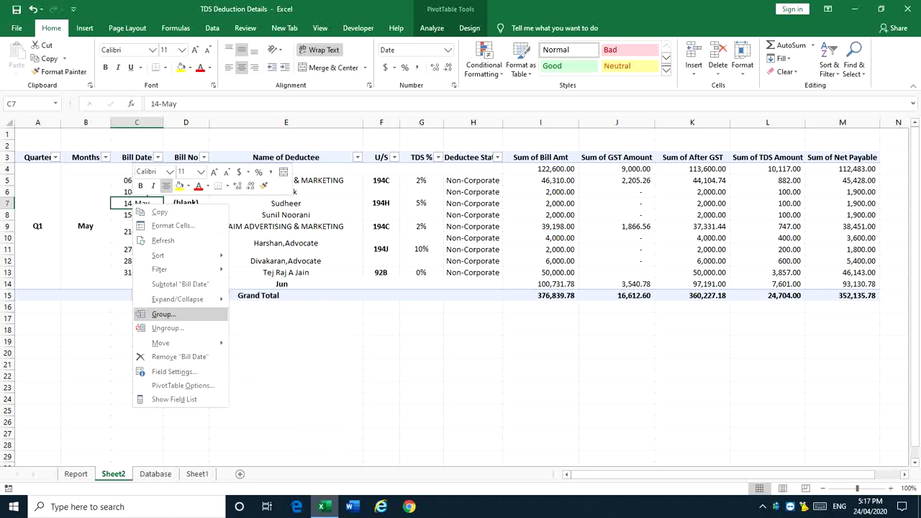
left_click(164, 314)
left_click_drag(154, 228, 267, 192)
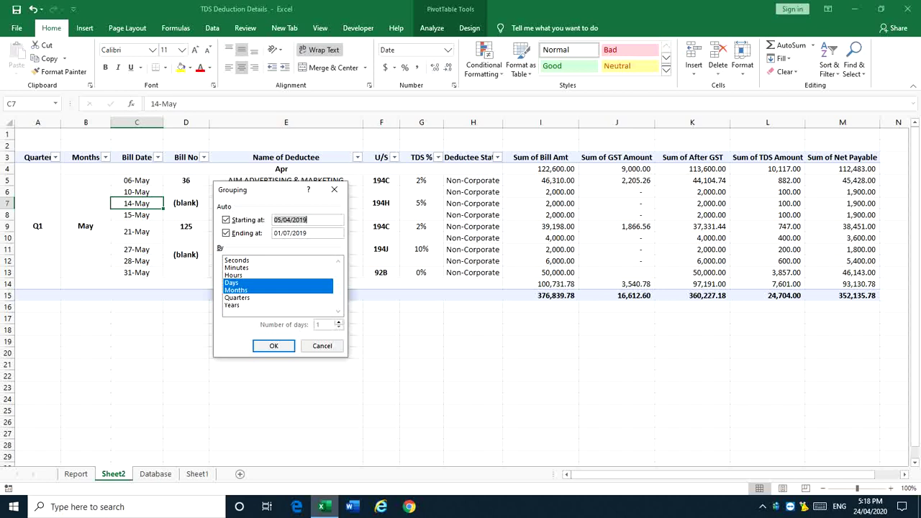
left_click(233, 305)
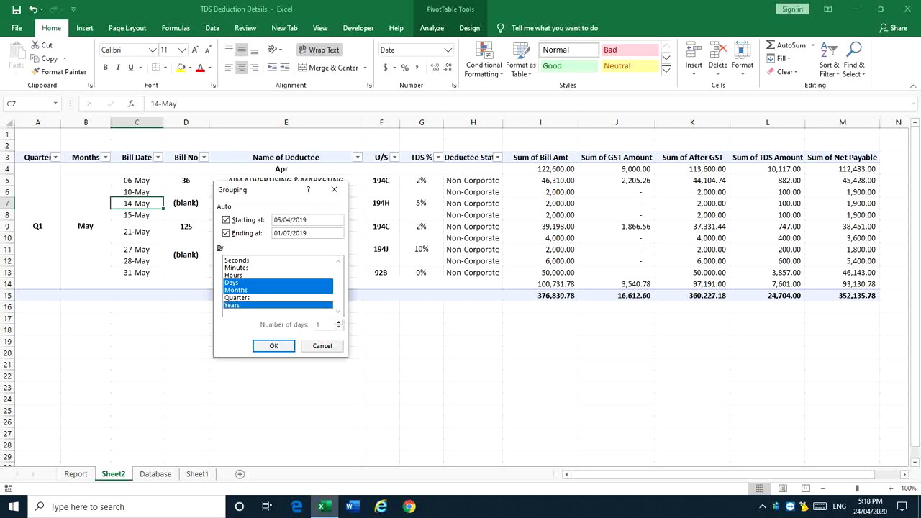
left_click(273, 345)
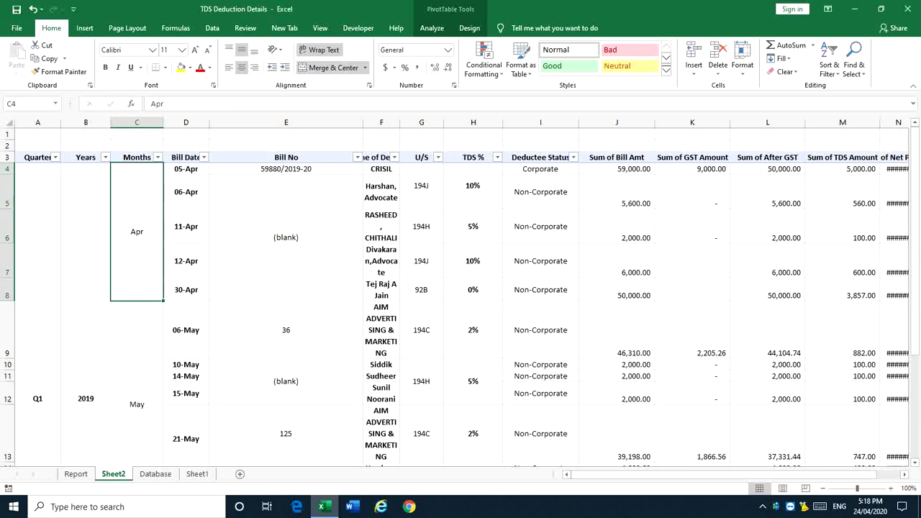
Examine the Quarter, Years and Months groupings in the regrouped PivotTable.
left_click(36, 385)
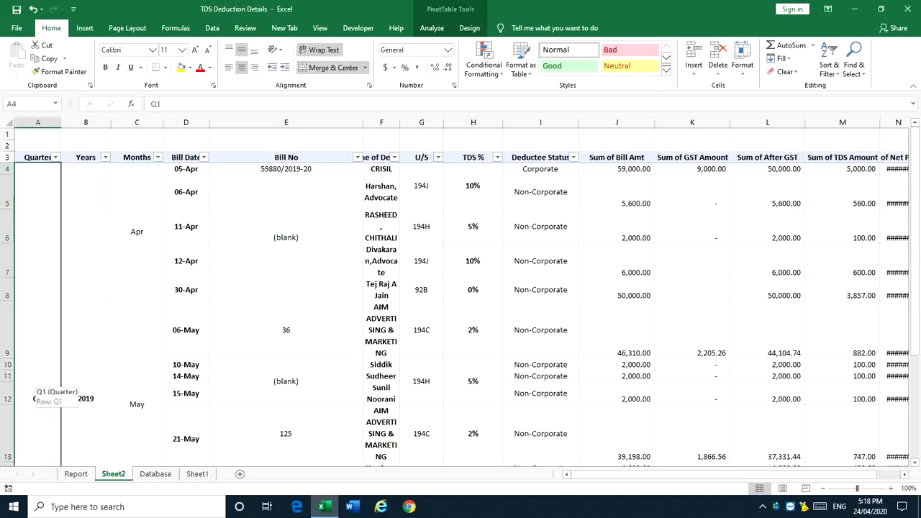
left_click(83, 382)
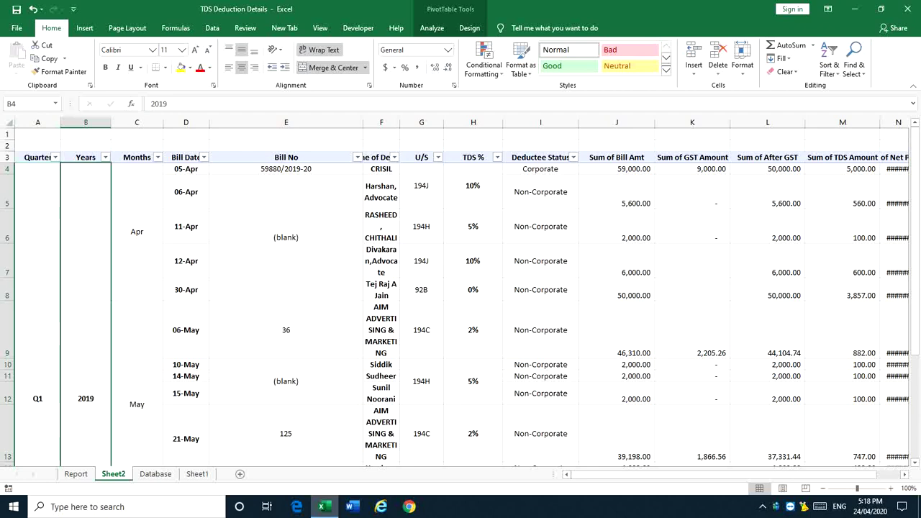
left_click(134, 272)
left_click(123, 366)
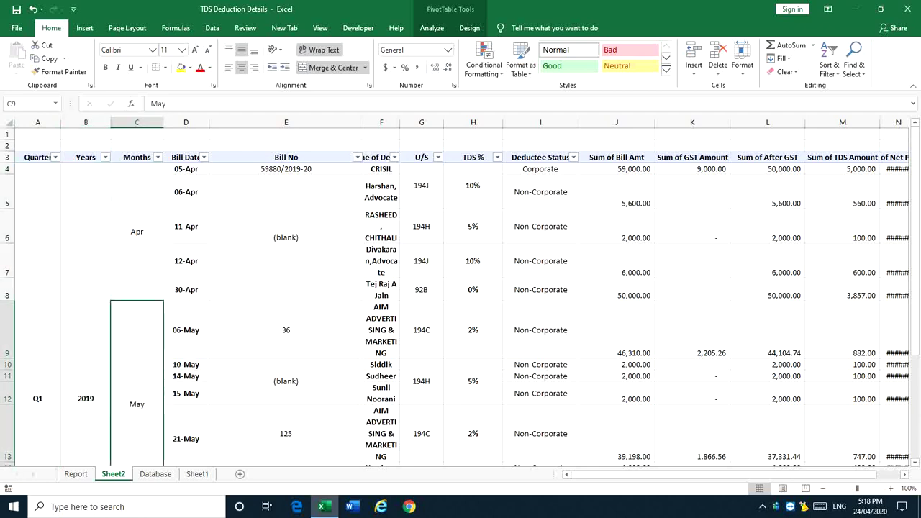
left_click(136, 245)
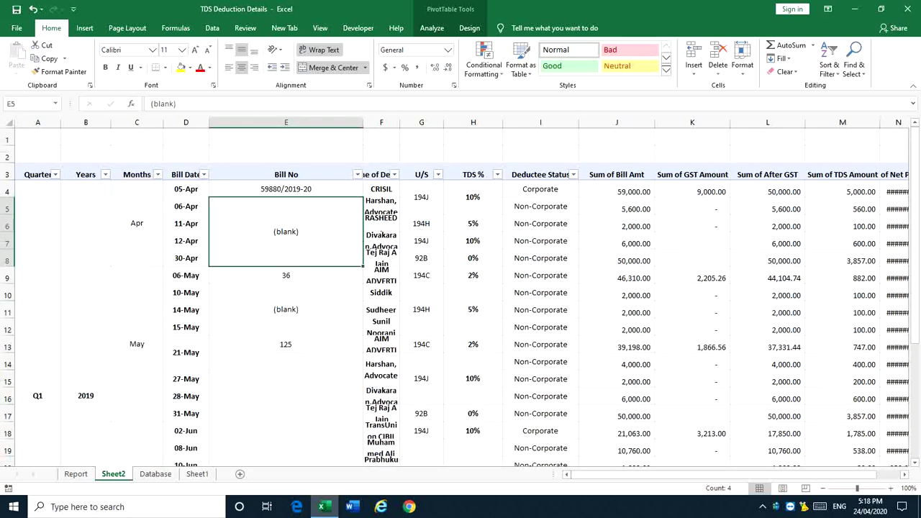
Narrow the Bill No column, widen the Name of Deductee column and fit all row heights to a single line.
mouse_move(362, 123)
left_mouse_down()
mouse_move(313, 122)
mouse_move(350, 122)
left_mouse_up()
left_click_drag(351, 123, 392, 123)
left_click(9, 122)
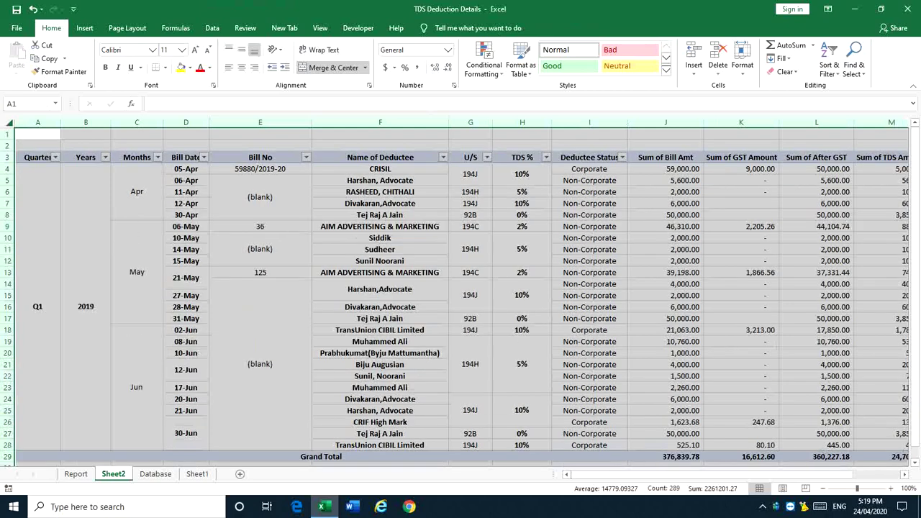
left_click(261, 198)
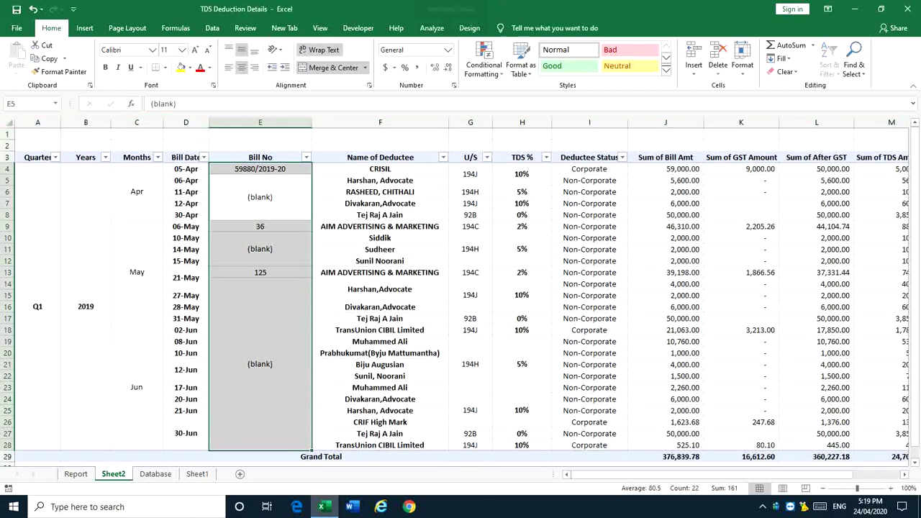
Examine the report's row fields from Quarter, Years and Months through Bill Date, Bill No, deductee, U/S and Deductee Status.
left_click(37, 213)
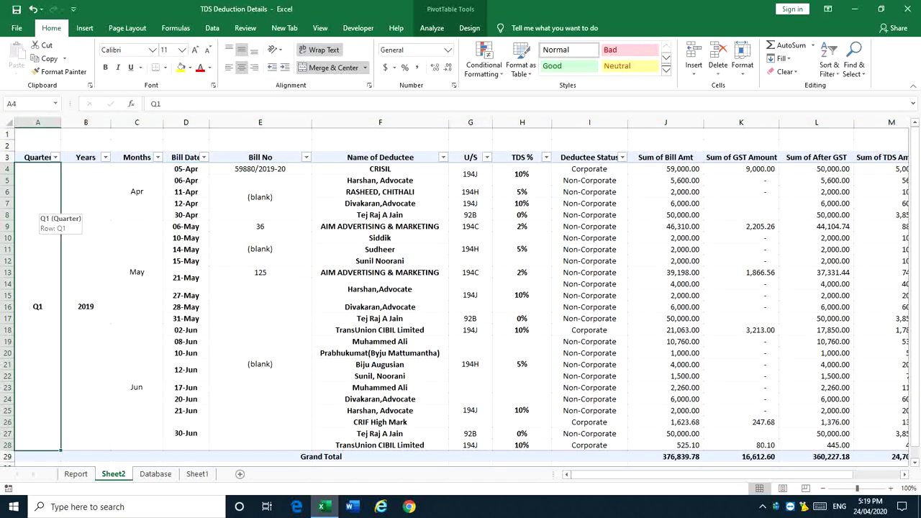
left_click(86, 307)
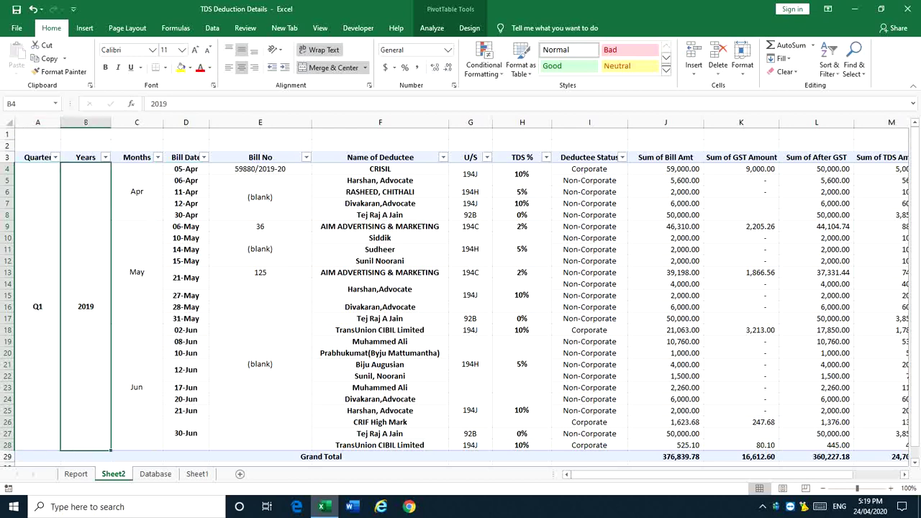
left_click(137, 196)
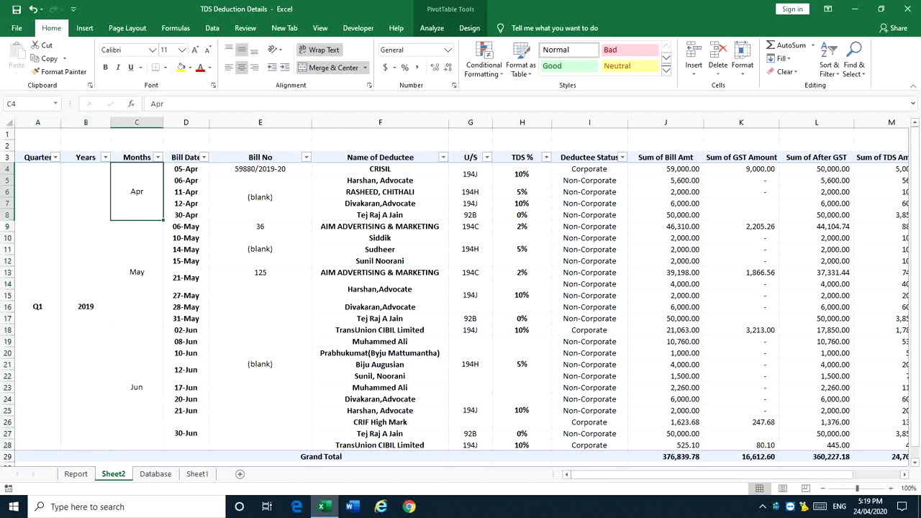
left_click(137, 265)
left_click(137, 381)
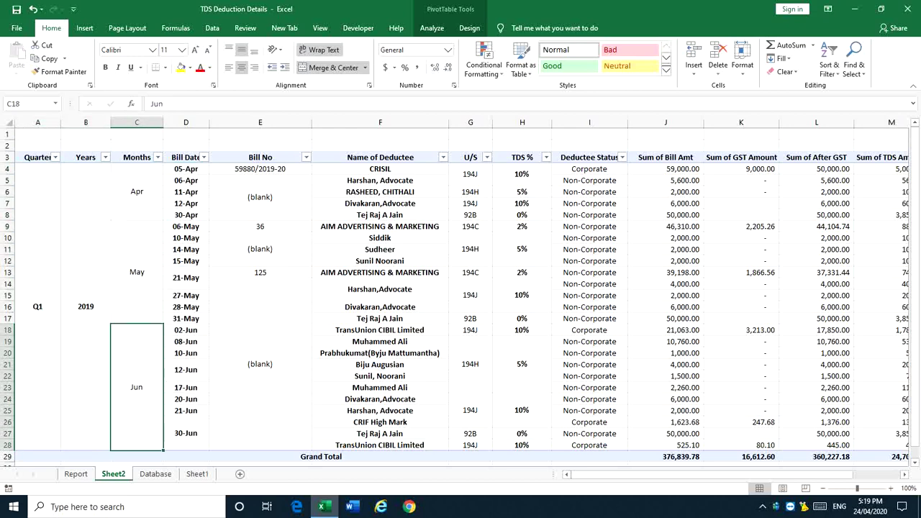
left_click_drag(186, 169, 186, 444)
left_click(260, 197)
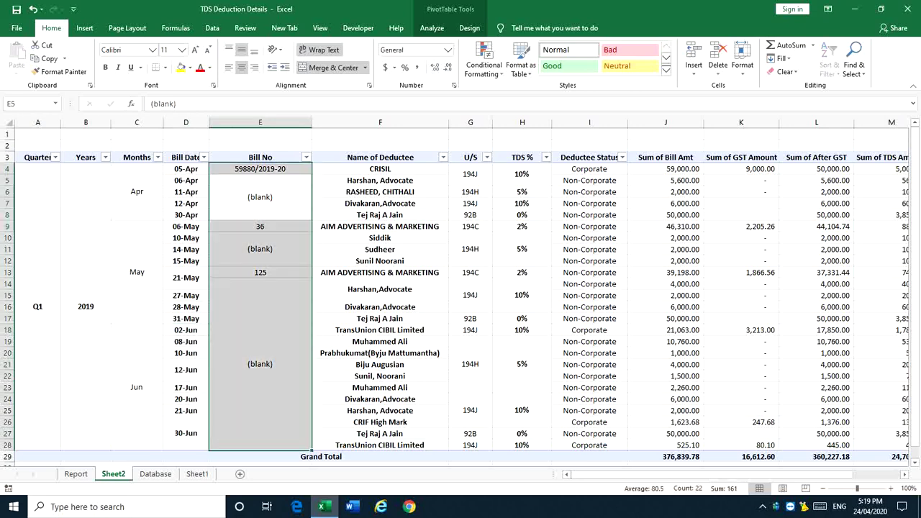
left_click(380, 166)
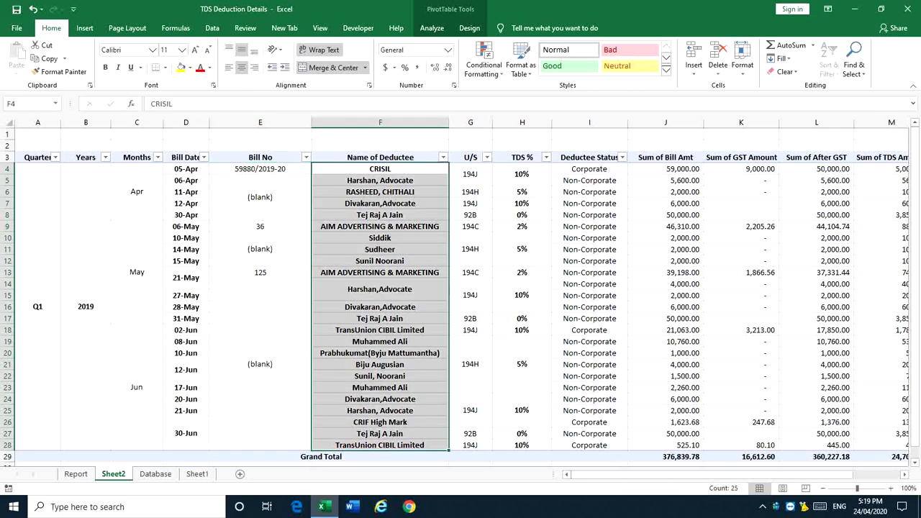
left_click(470, 174)
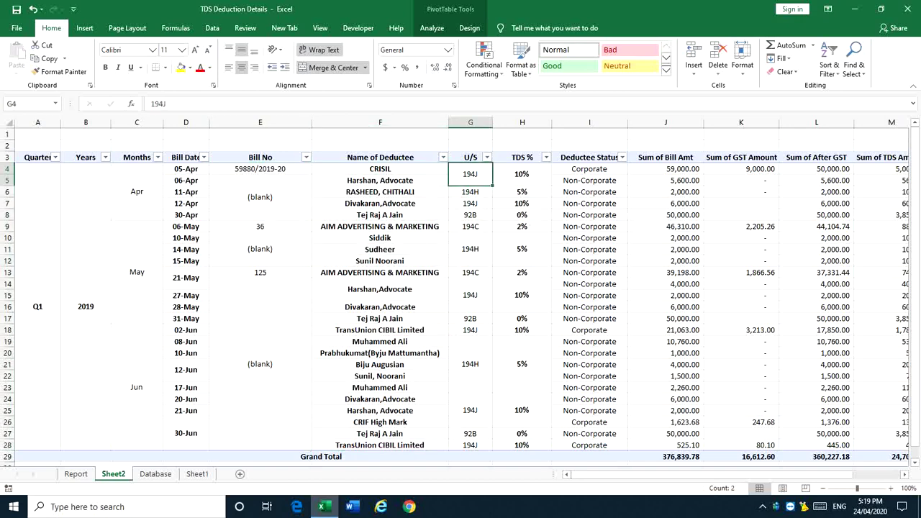
left_click(590, 170)
left_click_drag(590, 284, 589, 296)
left_click_drag(589, 342, 589, 353)
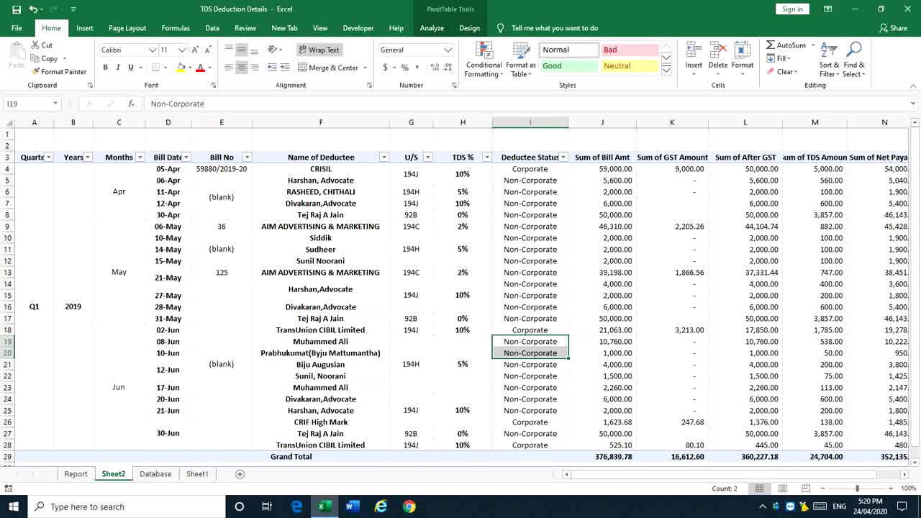
Narrow the Quarter, Years, Months and Bill No columns so the Net Payable sums fit in view.
left_click_drag(145, 122, 134, 122)
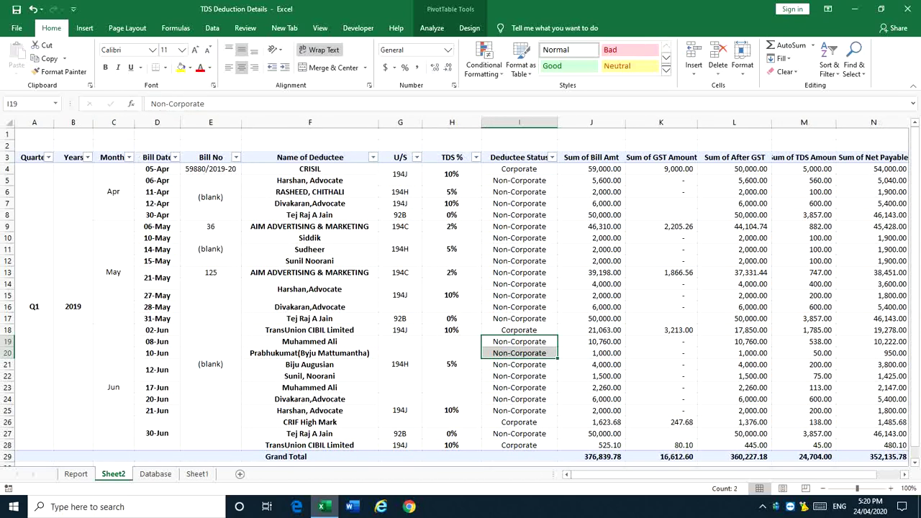
left_click(35, 307)
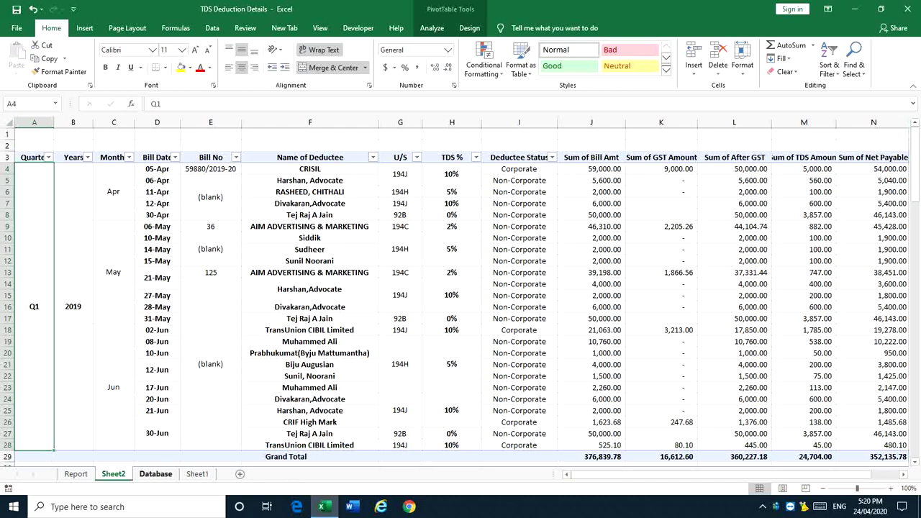
Copy the Q2 records A2:L25 from Sheet1 and paste them into the Database sheet below the Q1 rows, starting at A27.
left_click(155, 474)
scroll(460, 287, "down", 1)
left_click(34, 399)
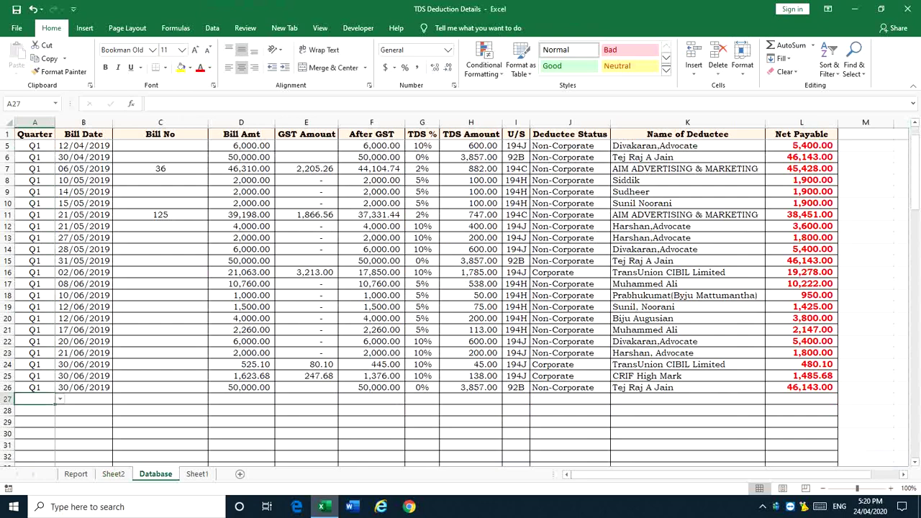
scroll(34, 398, "down", 4)
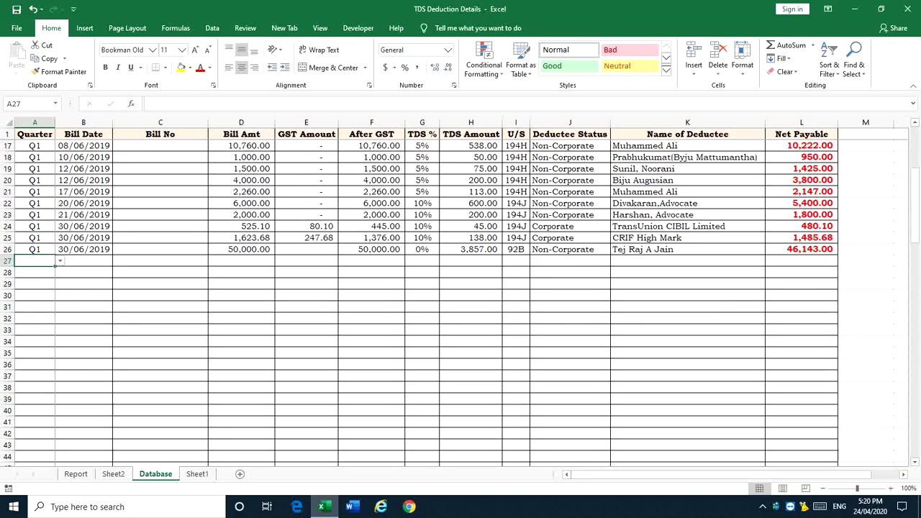
scroll(461, 288, "up", 1)
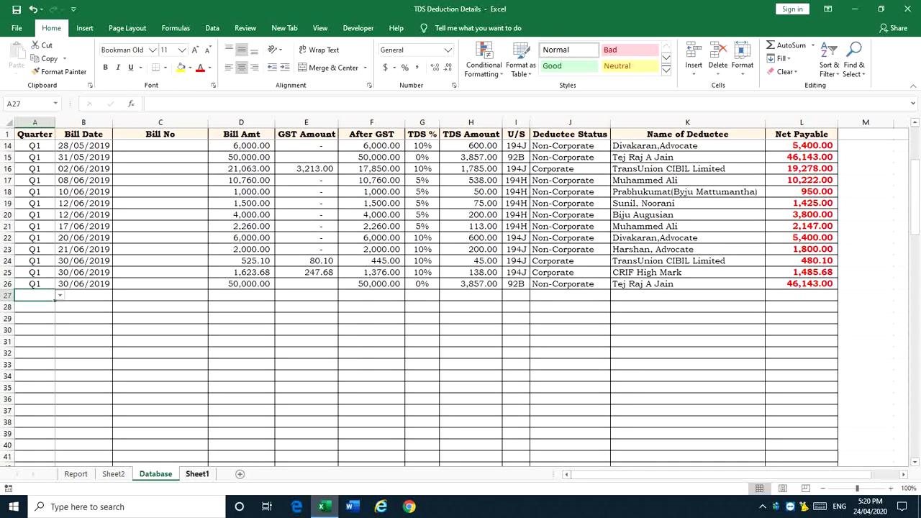
left_click(197, 473)
scroll(461, 288, "up", 1)
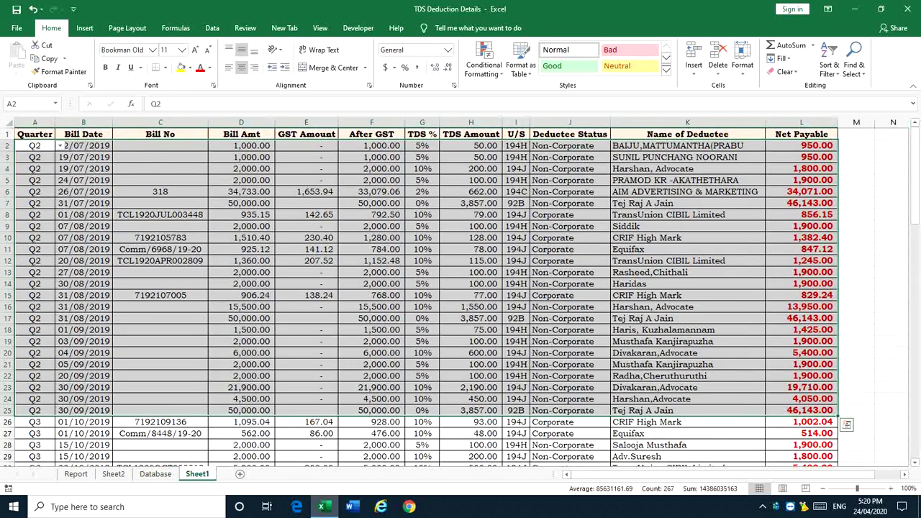
key("ctrl+c")
left_click(156, 474)
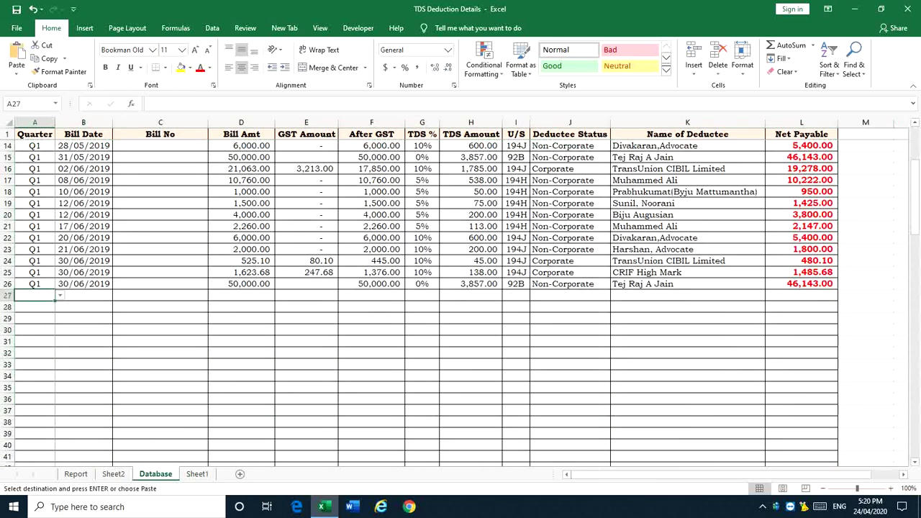
key("Return")
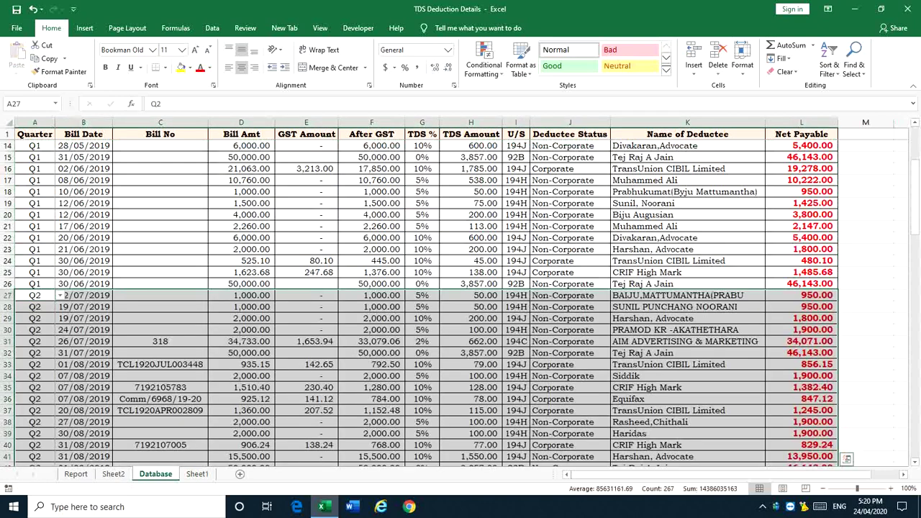
scroll(432, 287, "down", 4)
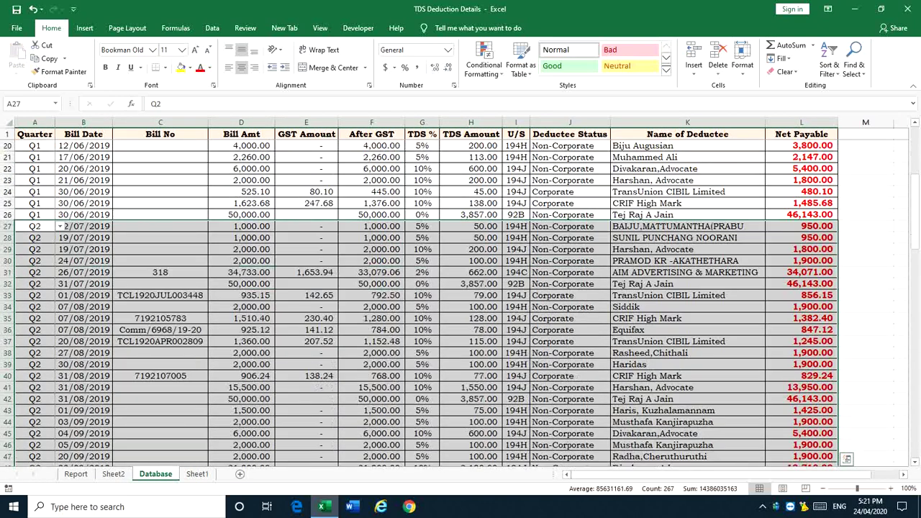
scroll(432, 302, "up", 2)
left_click(84, 260)
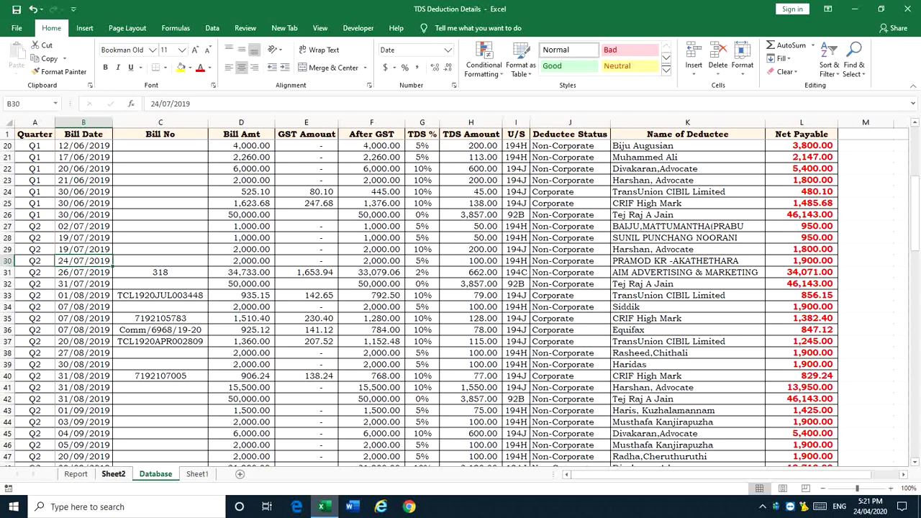
Extend the Sheet2 PivotTable's source range to Database!$A$1:$L$50 and narrow its Name of Deductee column.
left_click(113, 473)
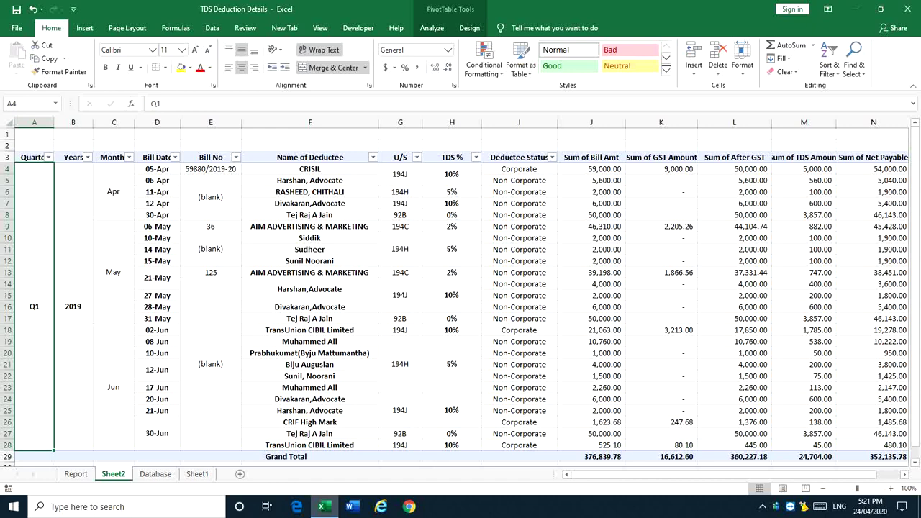
left_click(211, 249)
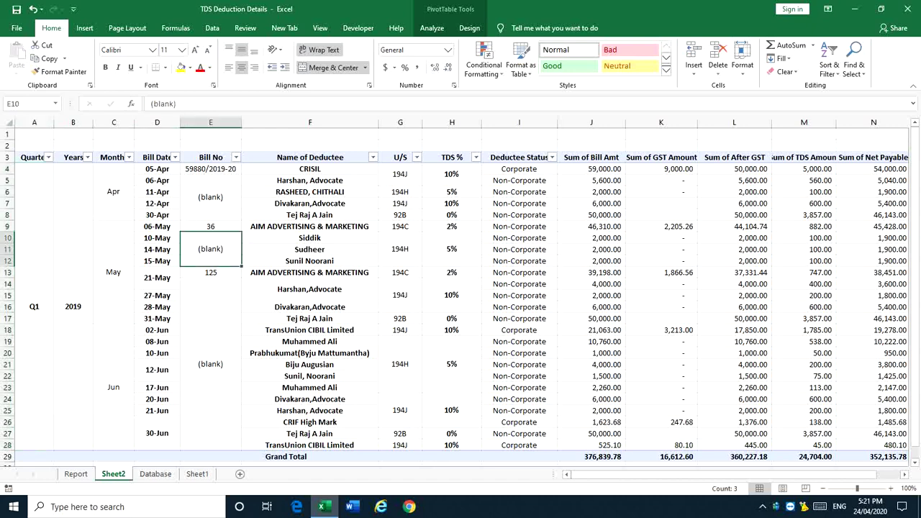
left_click(432, 28)
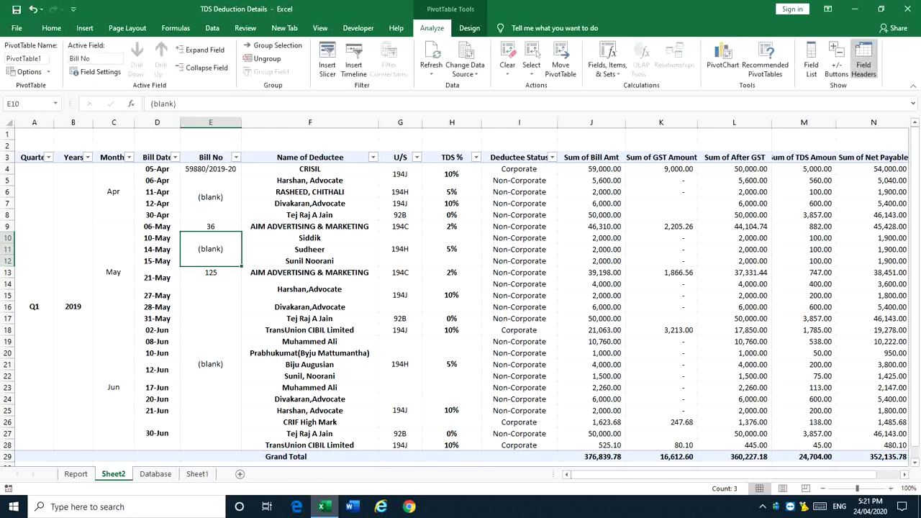
left_click(465, 69)
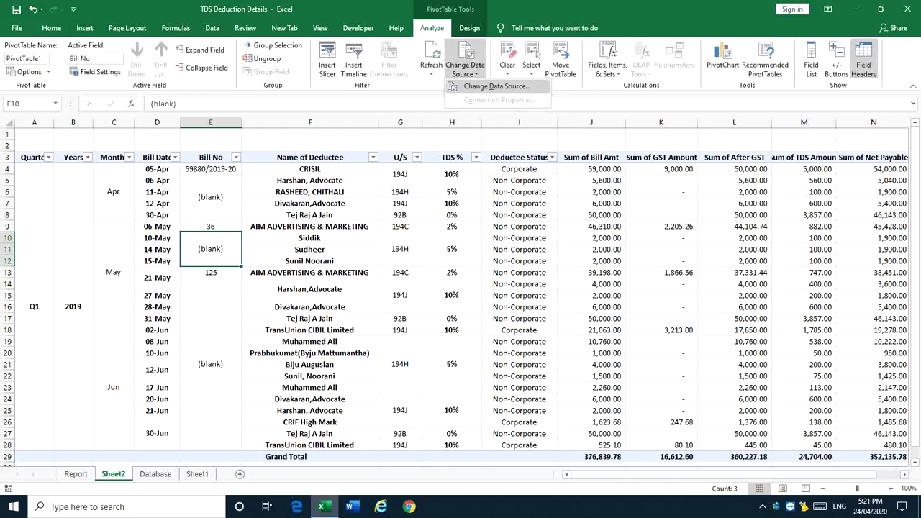
left_click(497, 86)
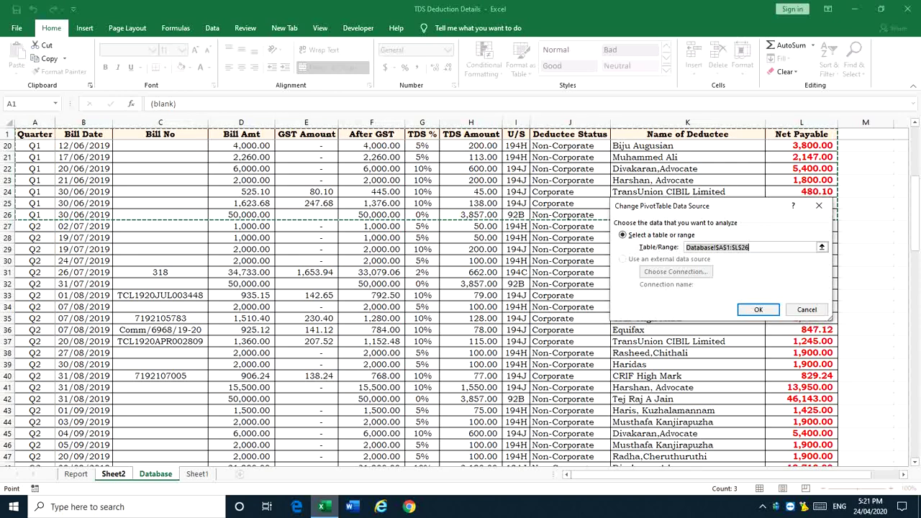
scroll(418, 303, "down", 3)
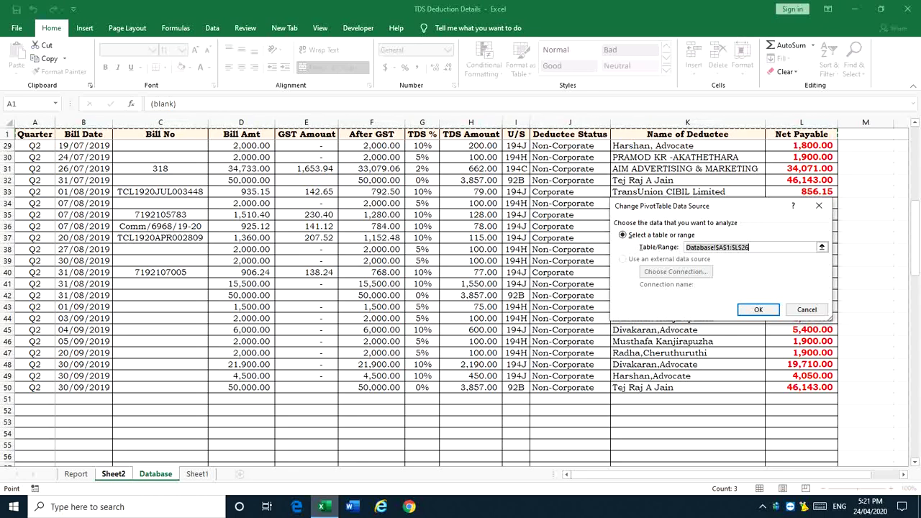
left_click(755, 247)
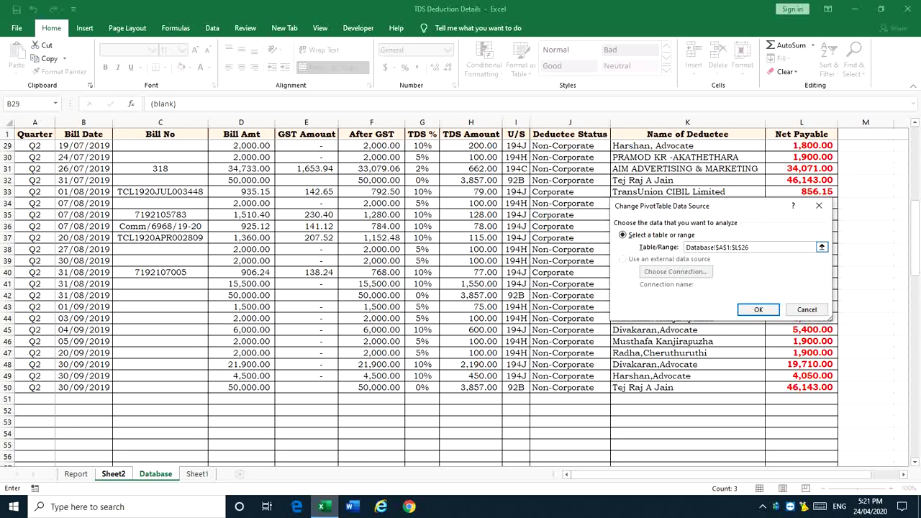
key("BackSpace")
key("BackSpace")
type("50")
key("Return")
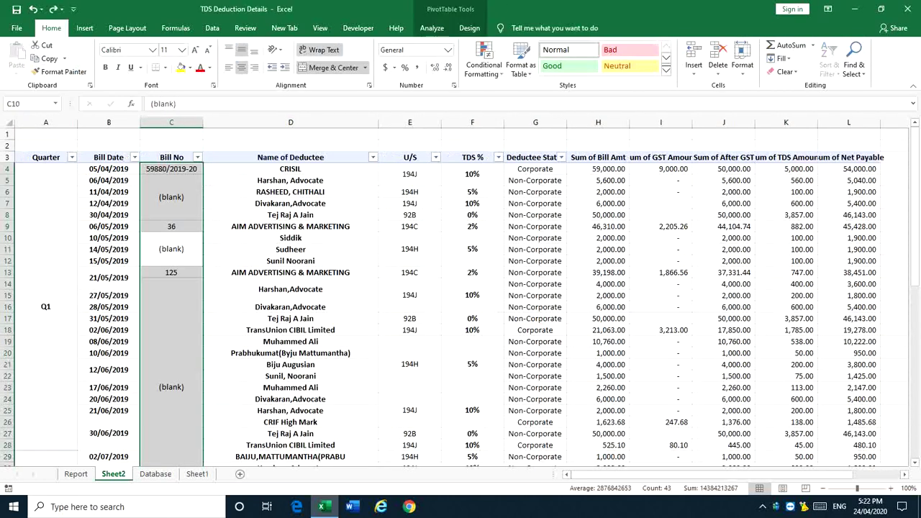
left_click_drag(379, 122, 343, 122)
left_click(171, 197)
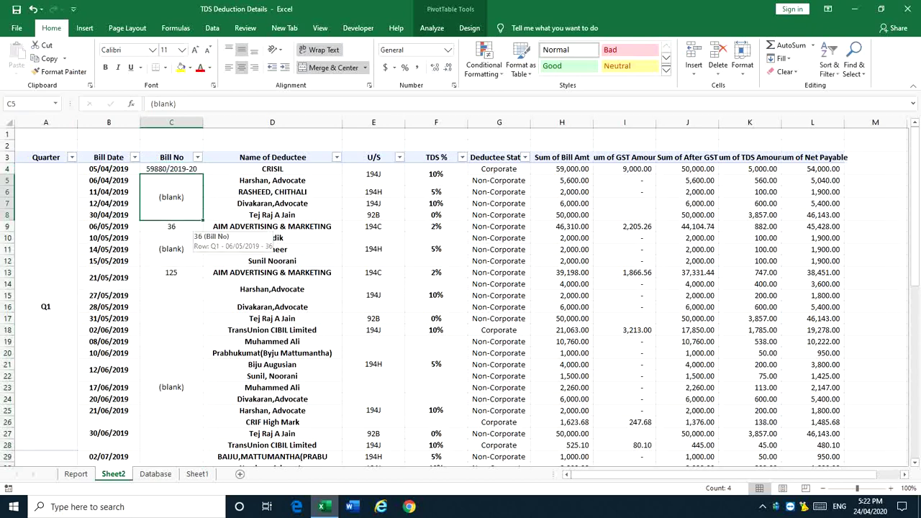
Examine the refreshed PivotTable's Q1 and Q2 records from the first row down to the Grand Total.
scroll(183, 225, "down", 1)
left_click(52, 264)
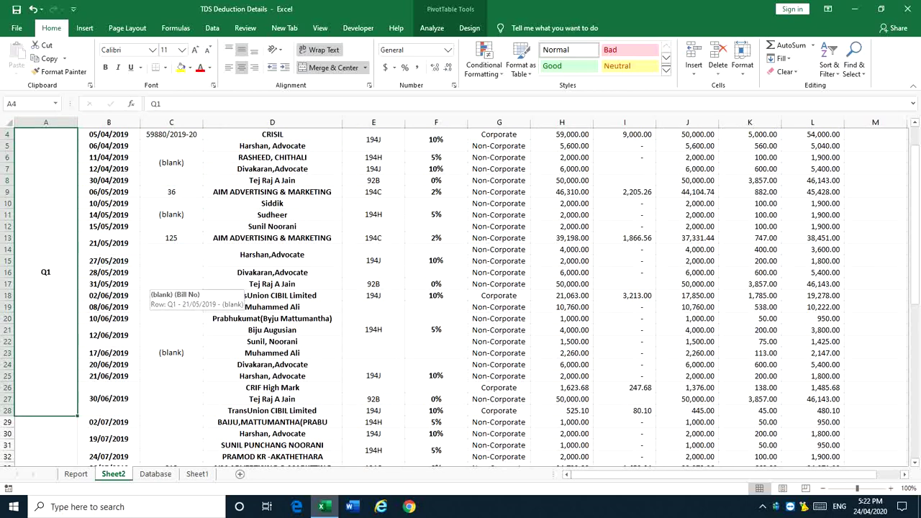
scroll(151, 284, "down", 5)
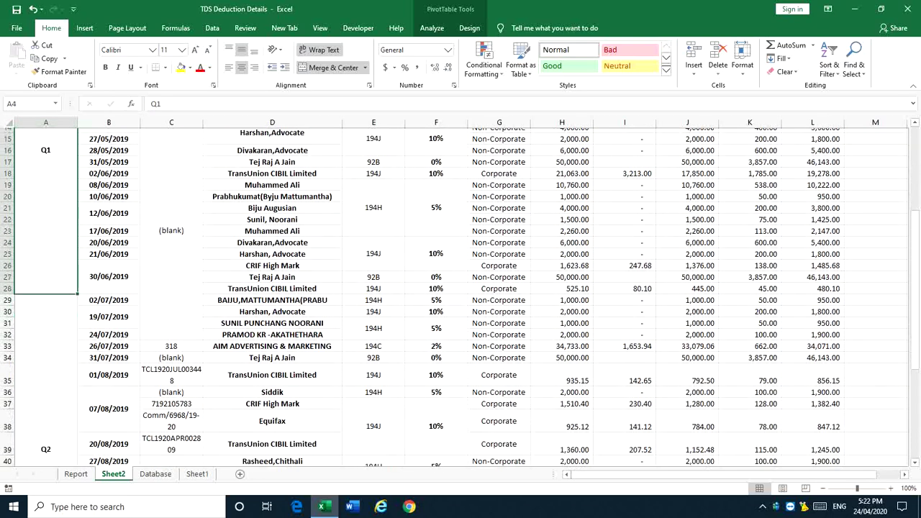
left_click(47, 338)
scroll(461, 295, "down", 2)
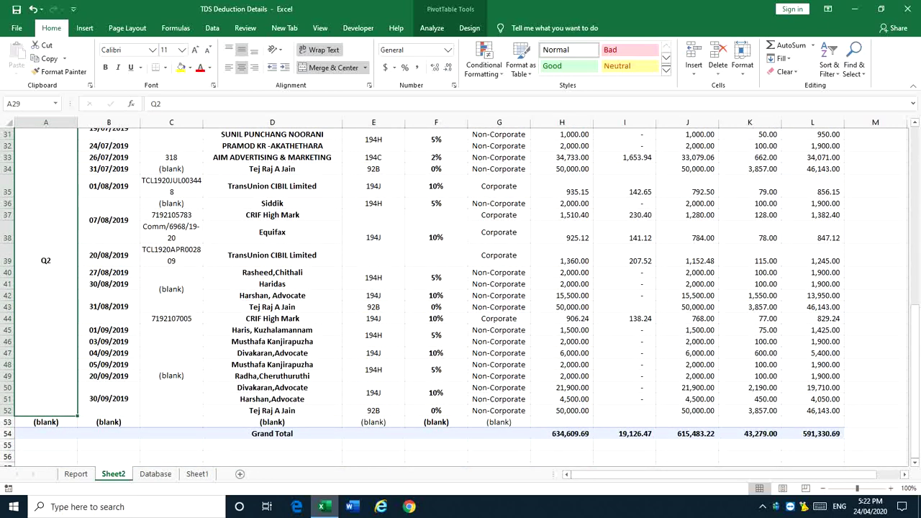
scroll(460, 295, "up", 10)
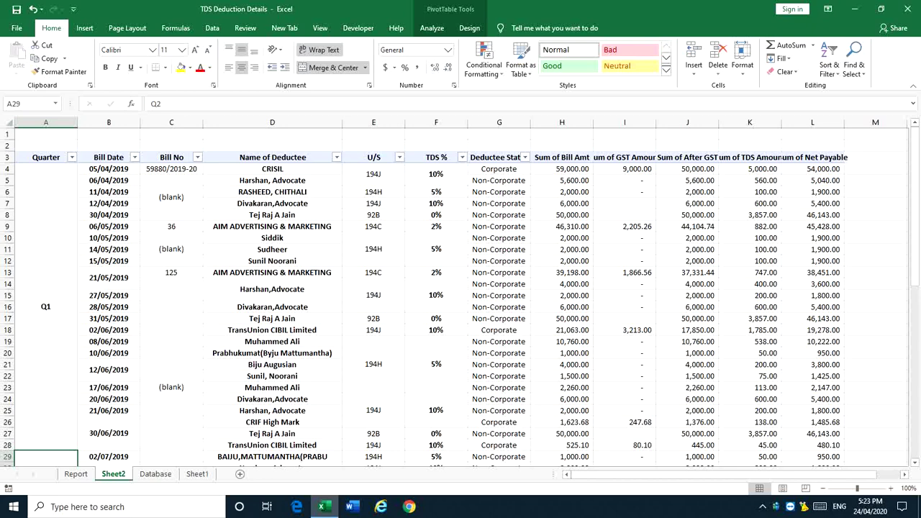
scroll(54, 259, "down", 1)
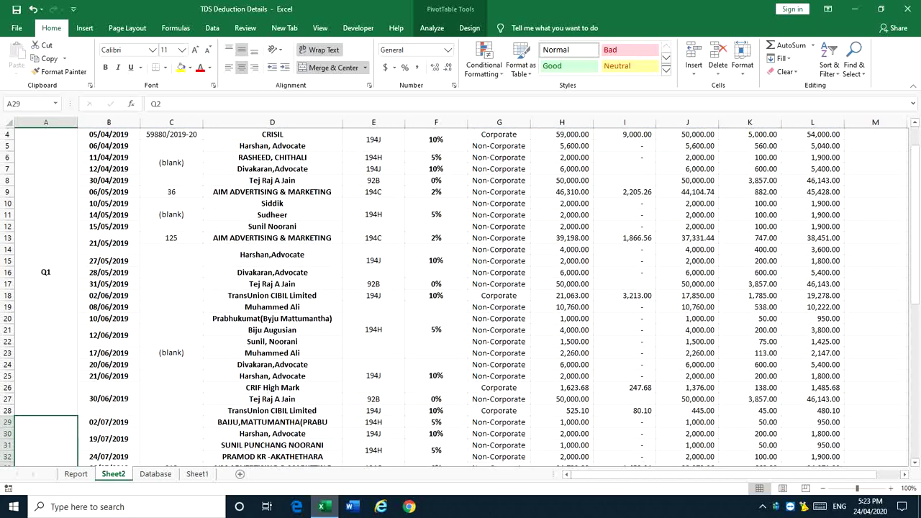
scroll(459, 297, "up", 1)
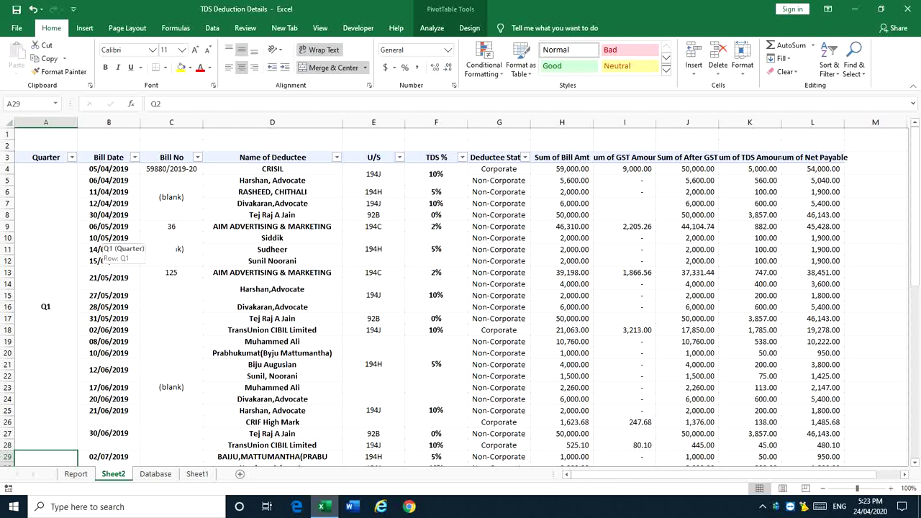
Group the report's Bill Date field by days, months and years.
right_click(109, 238)
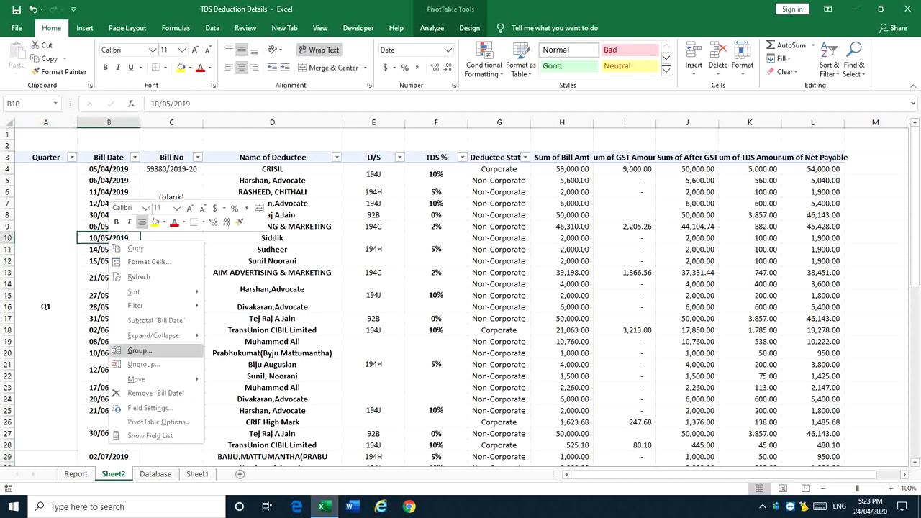
left_click(138, 350)
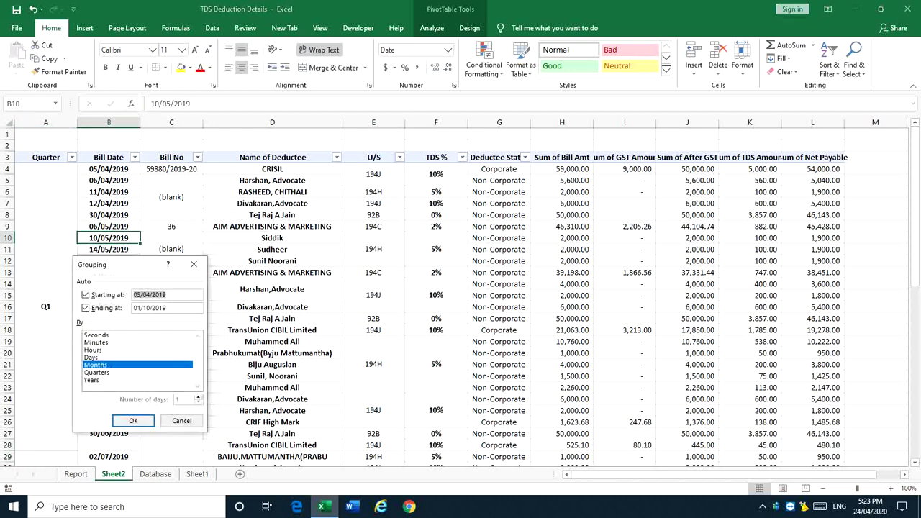
left_click(92, 358)
left_click(92, 380)
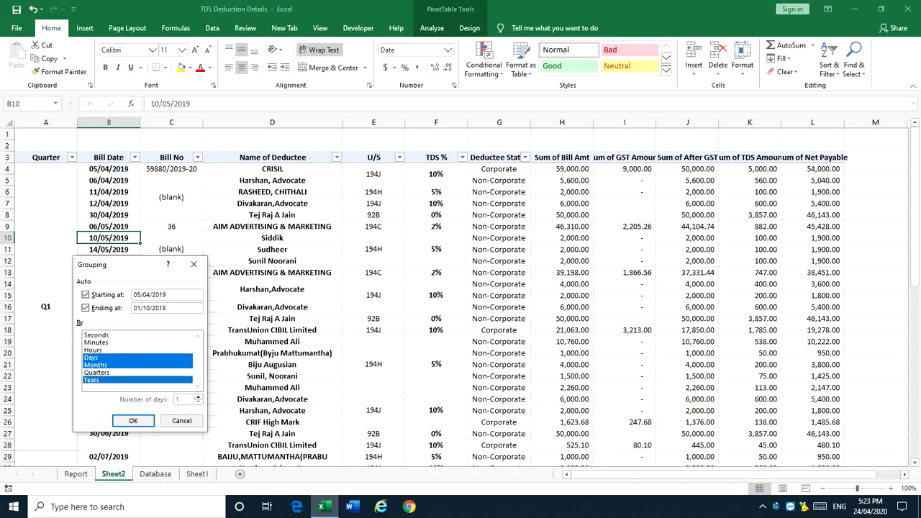
left_click(133, 420)
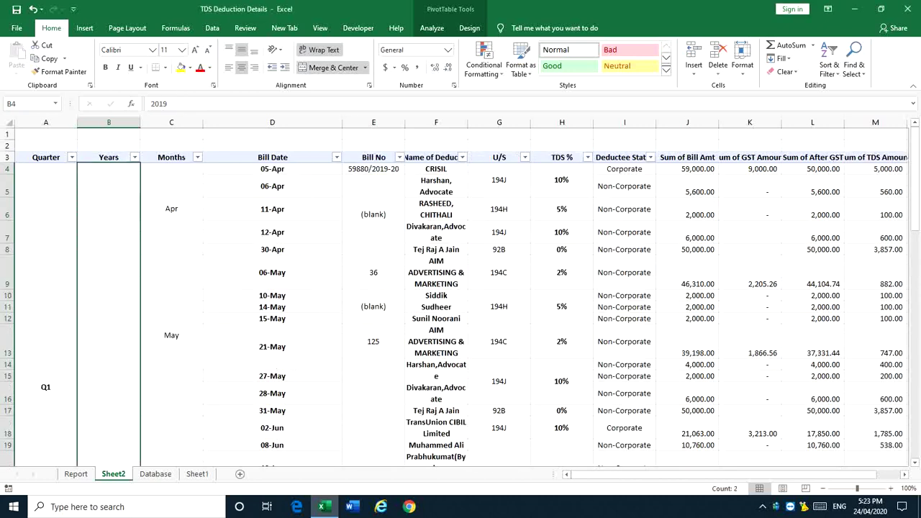
Narrow the Quarter, Years, Months and Bill Date columns and widen Name of Deductee so each record fits on one line.
left_click(101, 145)
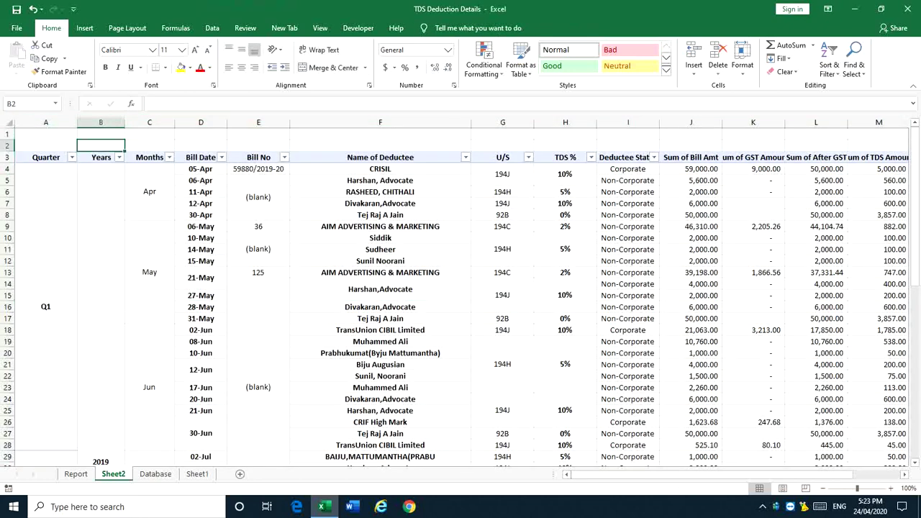
left_click_drag(77, 122, 55, 122)
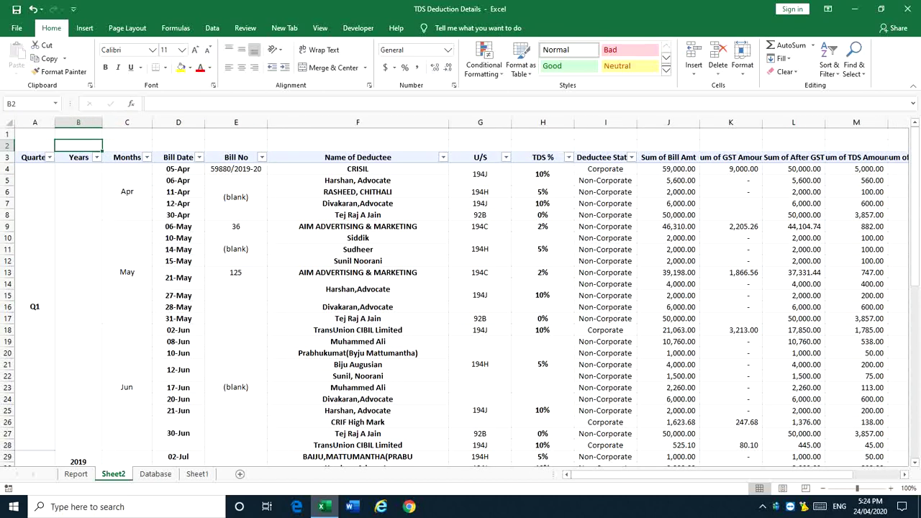
Add subtotals for the Months field and check the month total rows in the report.
left_click(124, 197)
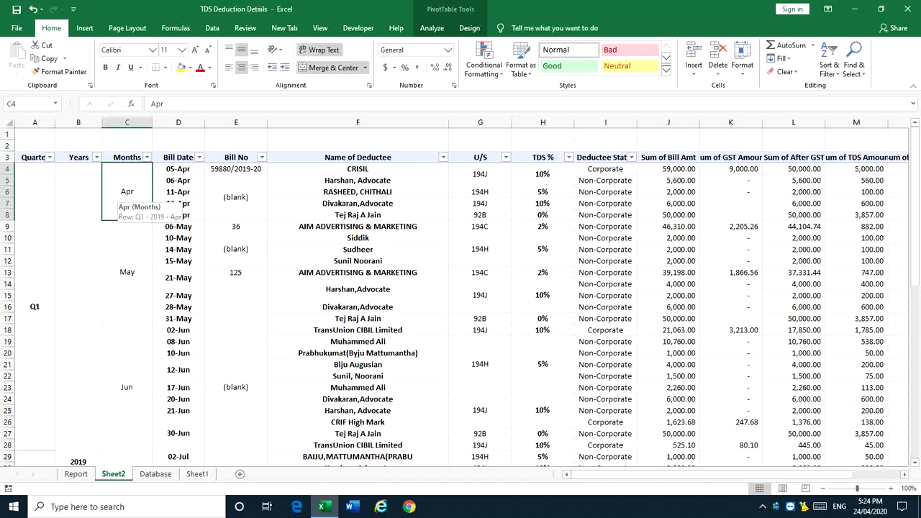
right_click(124, 195)
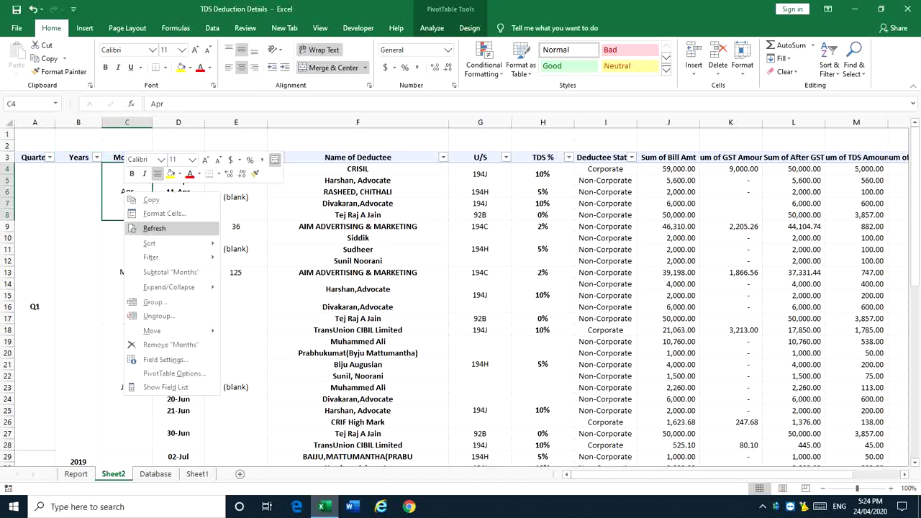
left_click(167, 272)
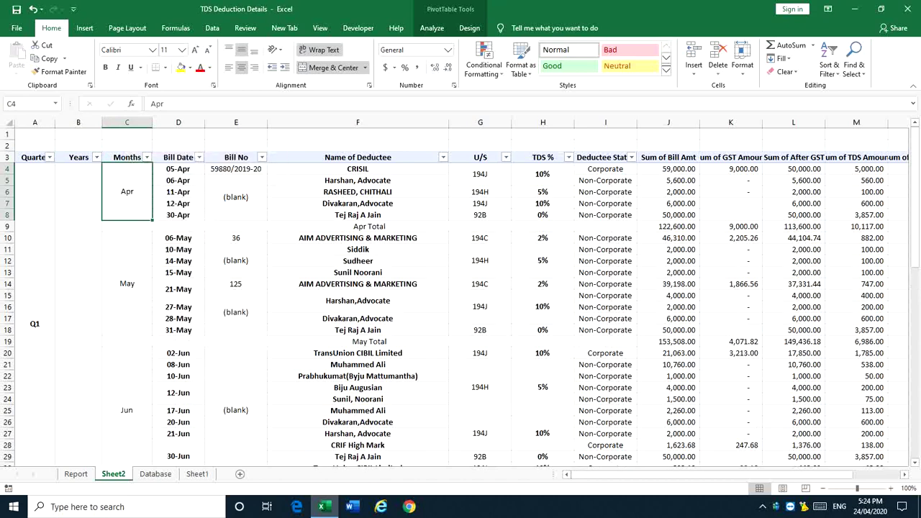
left_click(369, 226)
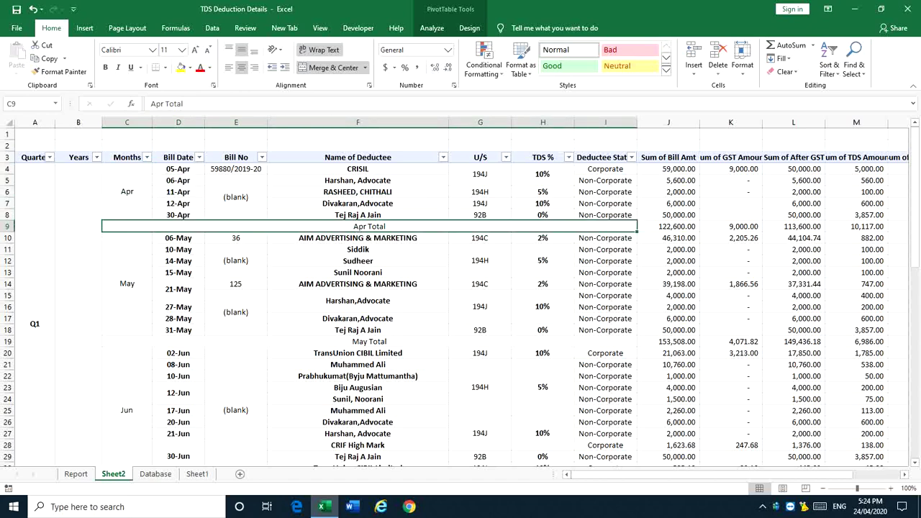
left_click(369, 341)
scroll(369, 341, "down", 4)
left_click(369, 422)
scroll(369, 421, "up", 3)
scroll(462, 295, "up", 1)
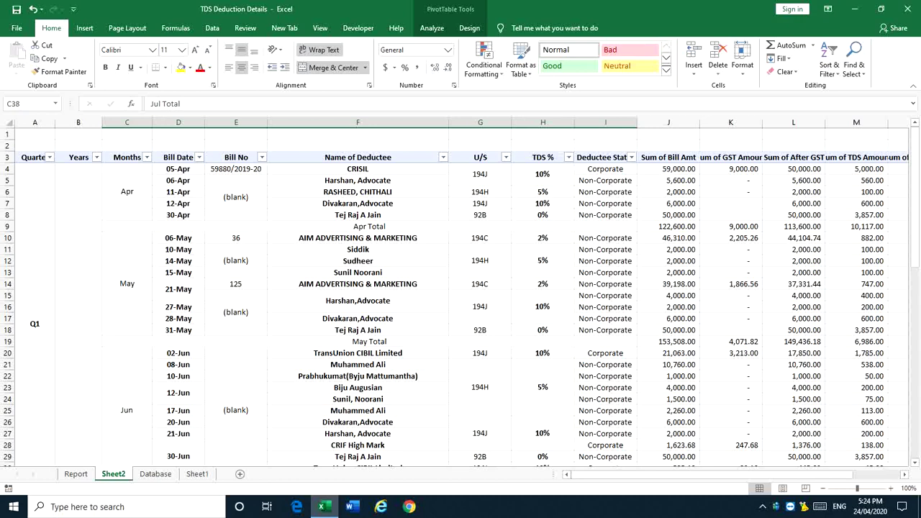
Add subtotals for the Quarter field and check the Q1 Total row.
scroll(379, 351, "down", 2)
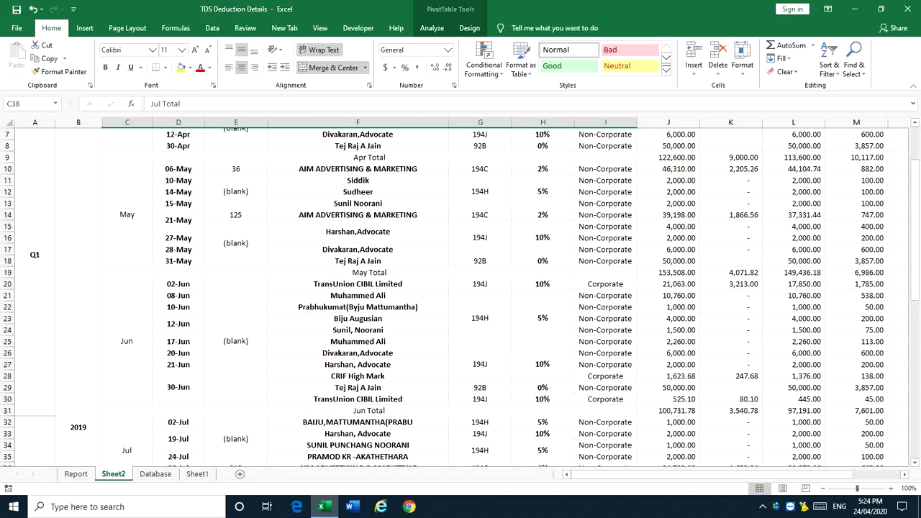
right_click(30, 241)
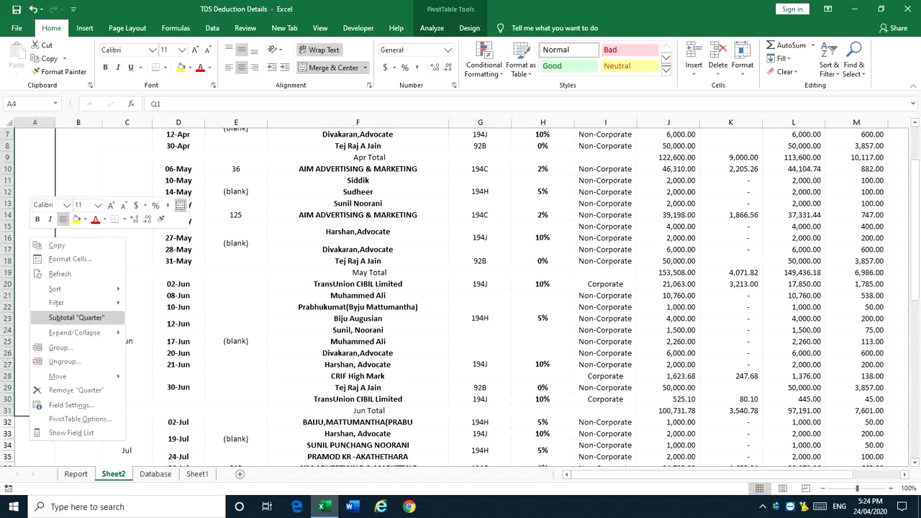
left_click(76, 317)
scroll(77, 317, "up", 2)
scroll(461, 296, "down", 5)
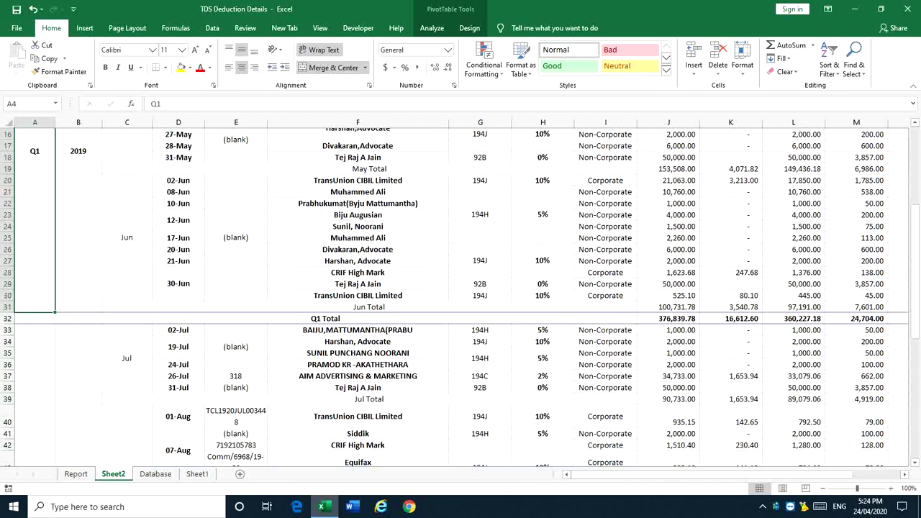
left_click(325, 318)
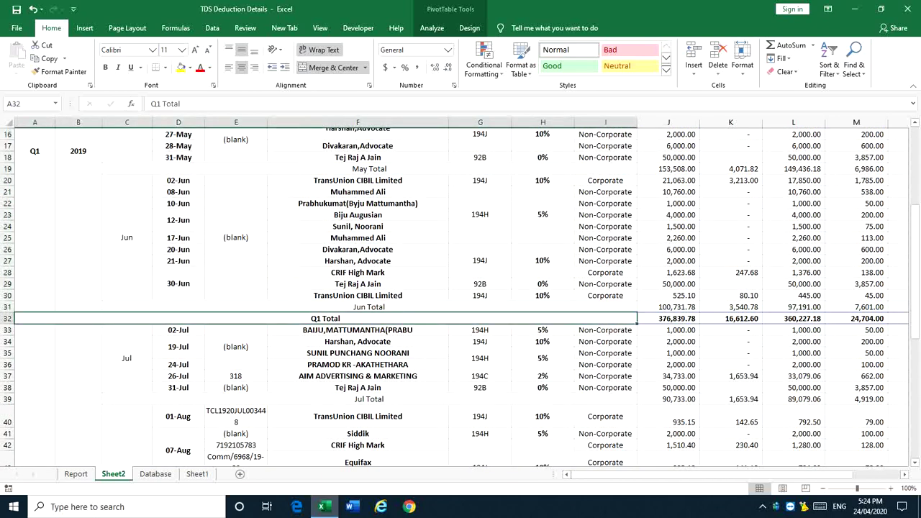
scroll(461, 298, "up", 5)
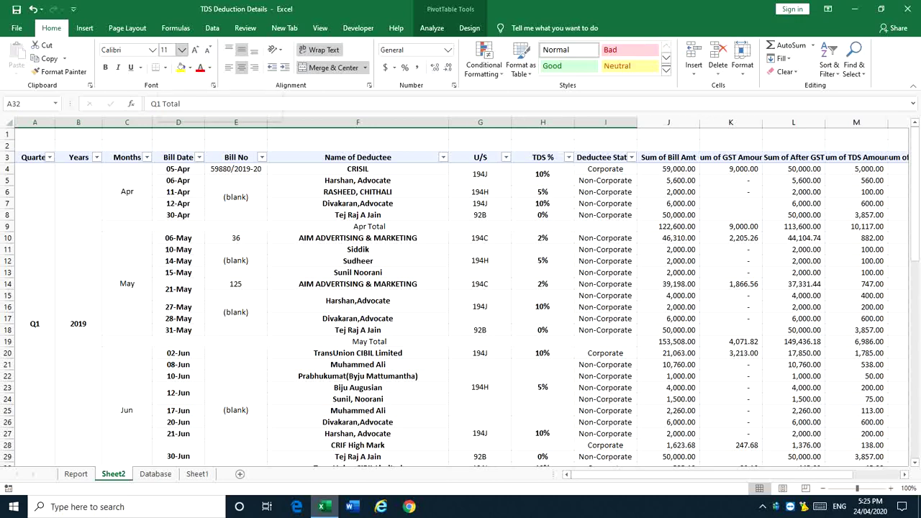
Select all the month total rows in the report and colour their text red.
left_click(369, 227)
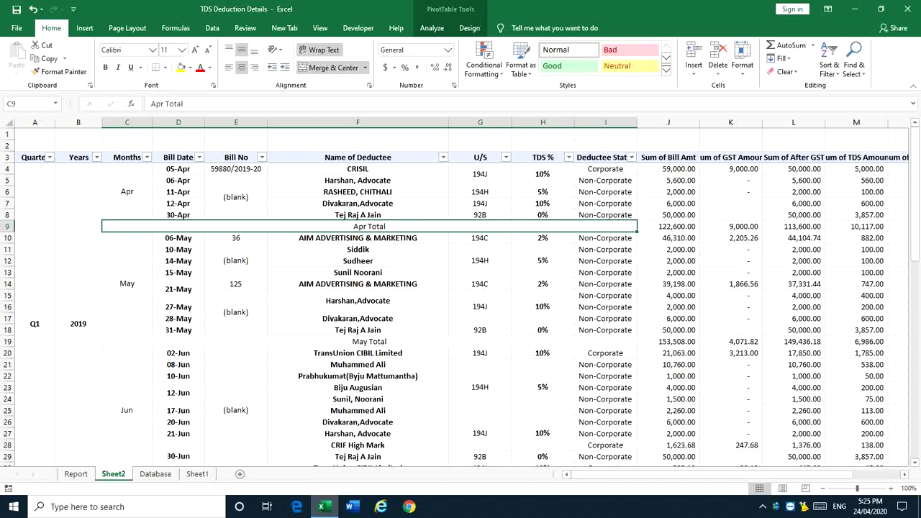
left_click(669, 227)
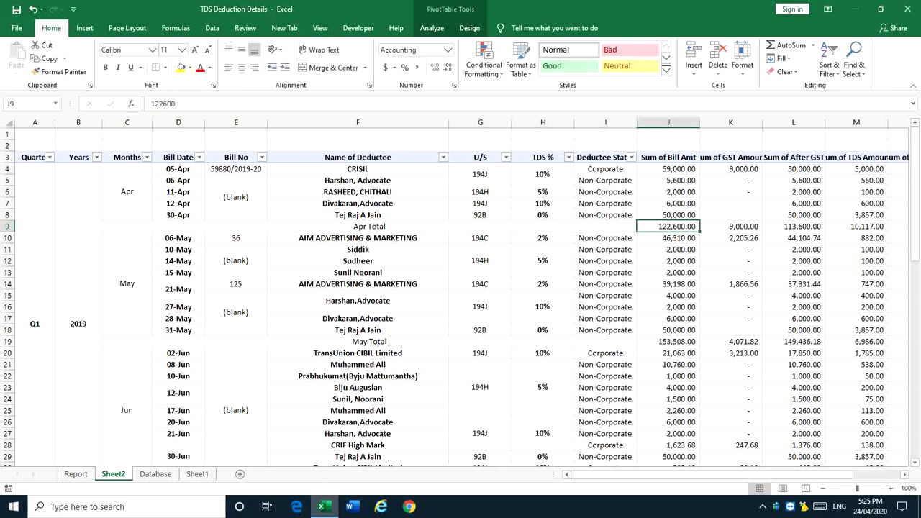
left_click(327, 227)
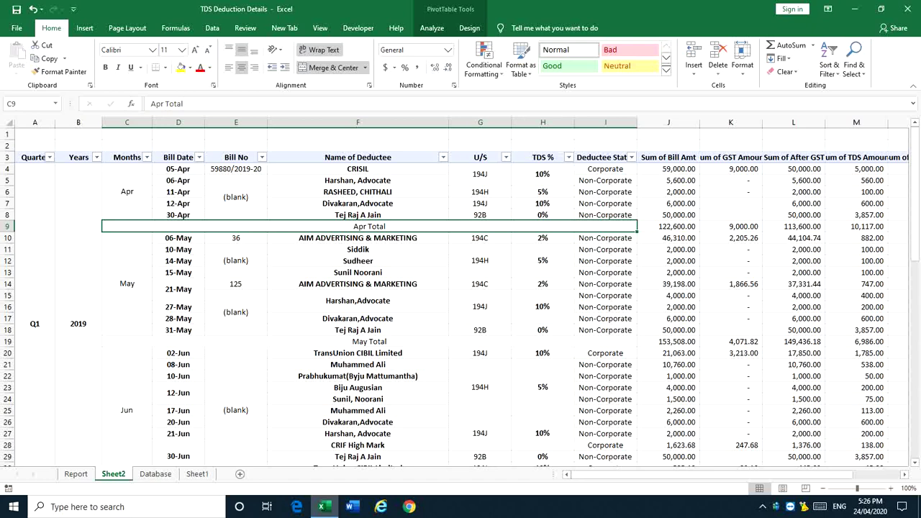
left_click(105, 226)
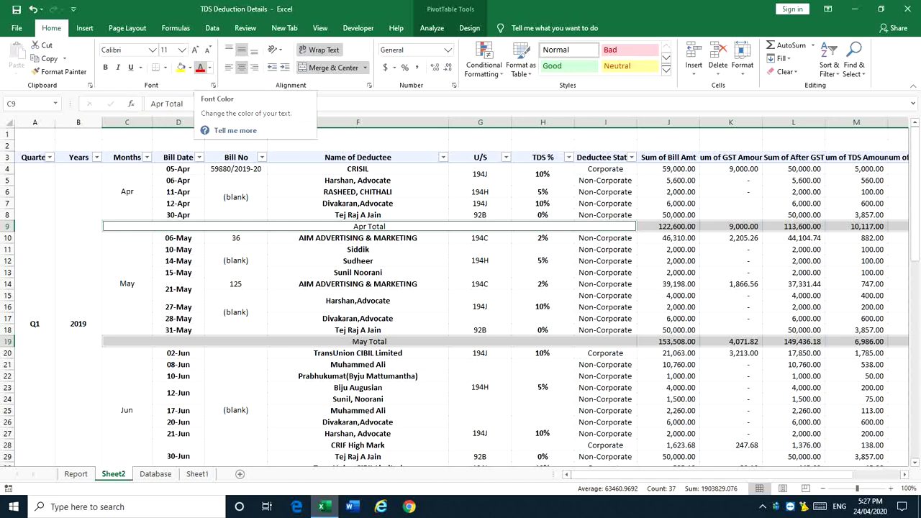
left_click(201, 68)
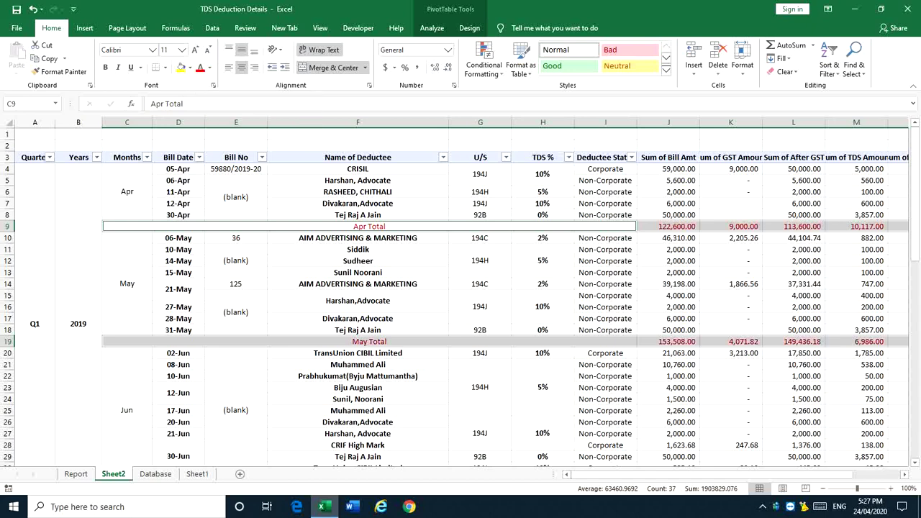
scroll(461, 295, "down", 10)
scroll(461, 295, "down", 4)
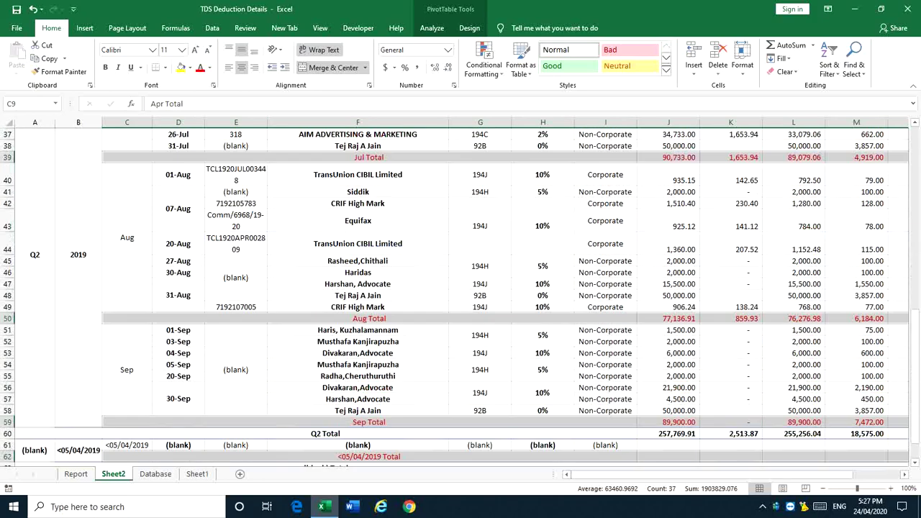
scroll(461, 295, "up", 6)
scroll(461, 295, "up", 8)
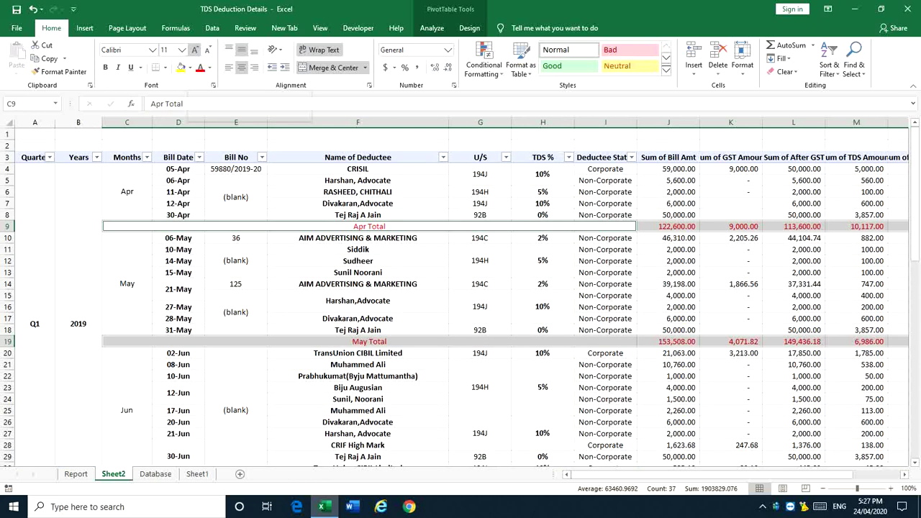
Set the month total rows to font size 16 and make them bold.
left_click(182, 49)
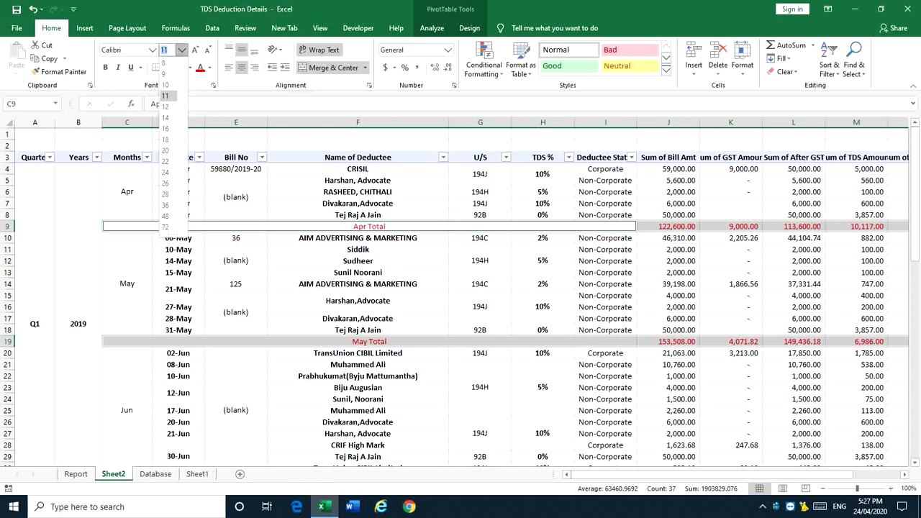
left_click(164, 128)
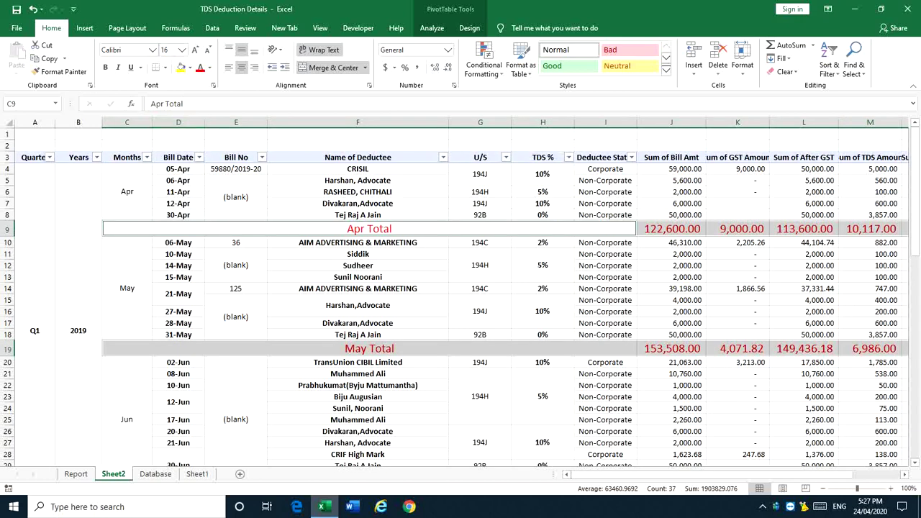
key("ctrl+b")
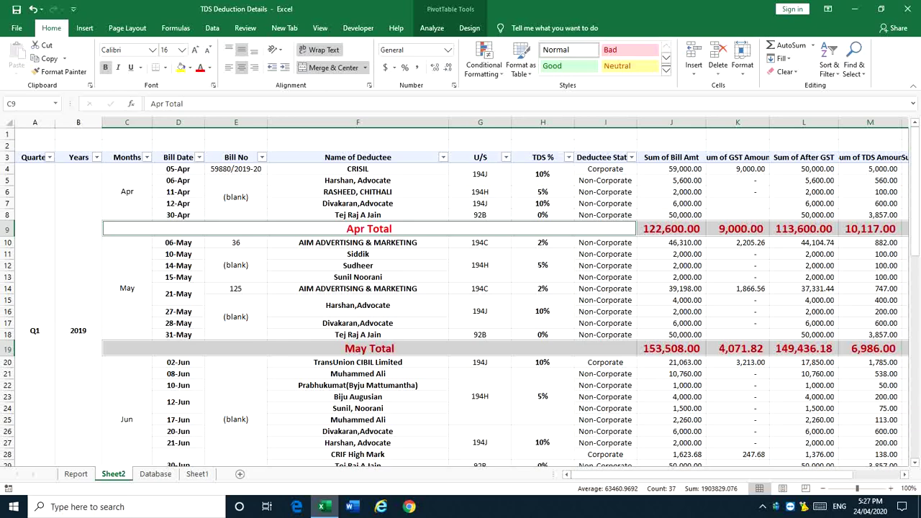
Review the formatting of the month total rows through both quarters of the report.
scroll(461, 298, "down", 7)
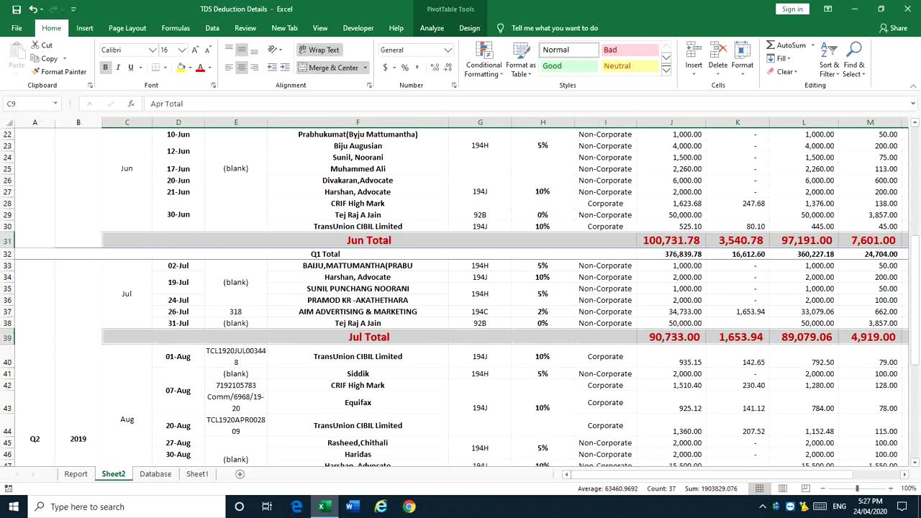
scroll(460, 297, "down", 2)
left_click(236, 239)
scroll(236, 239, "up", 9)
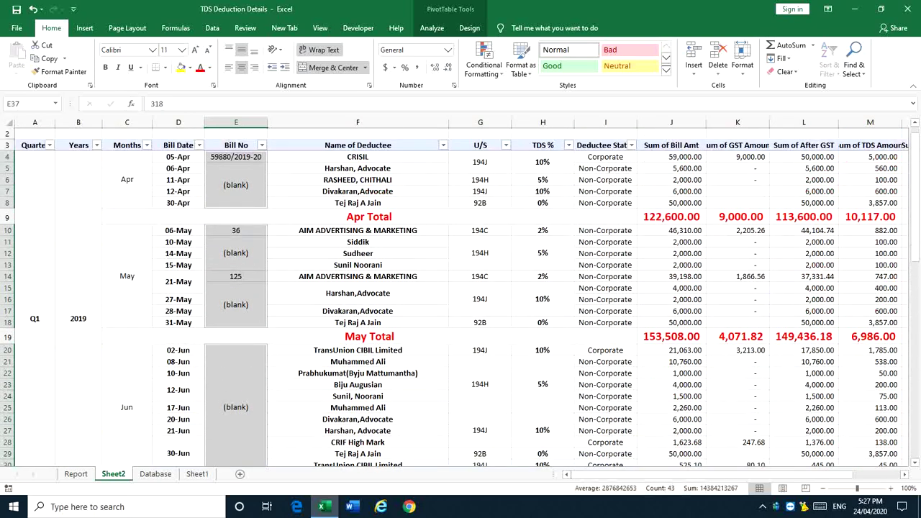
scroll(236, 239, "up", 1)
left_click(236, 197)
scroll(237, 197, "down", 4)
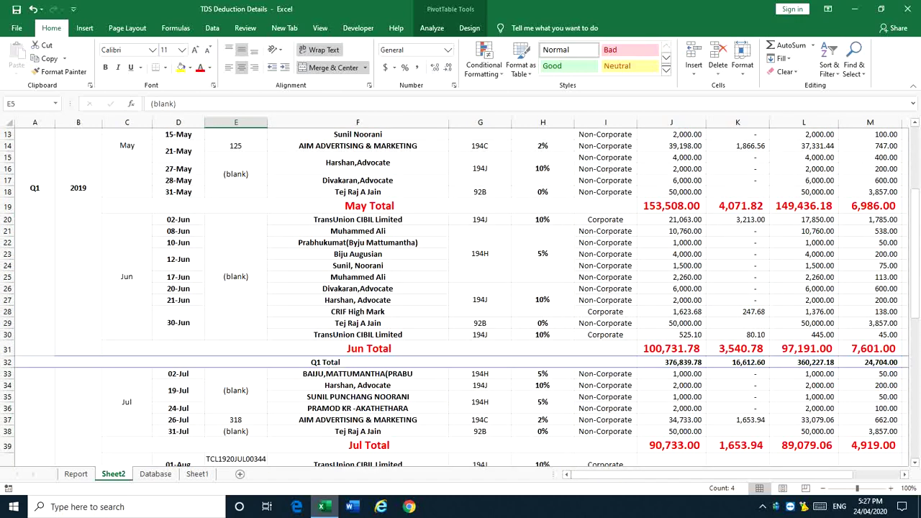
scroll(343, 373, "up", 4)
left_click(363, 229)
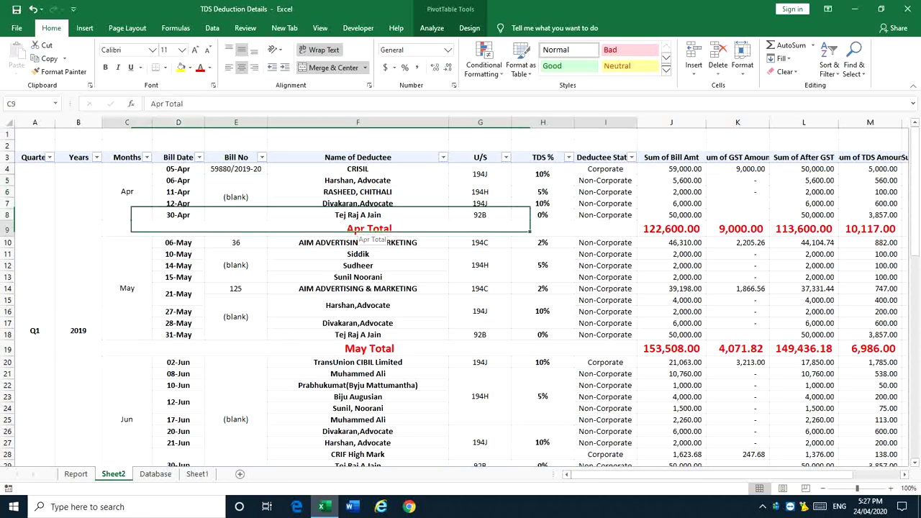
scroll(363, 229, "down", 7)
scroll(460, 295, "down", 7)
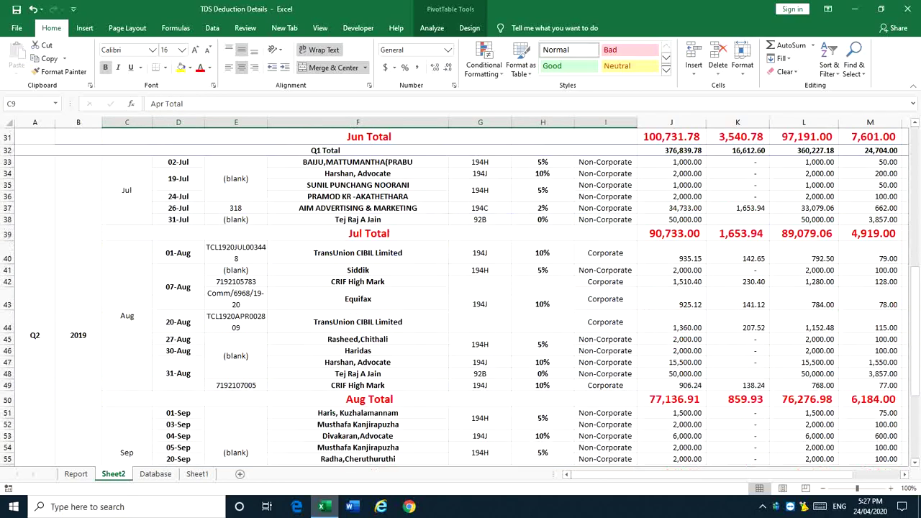
scroll(461, 295, "up", 11)
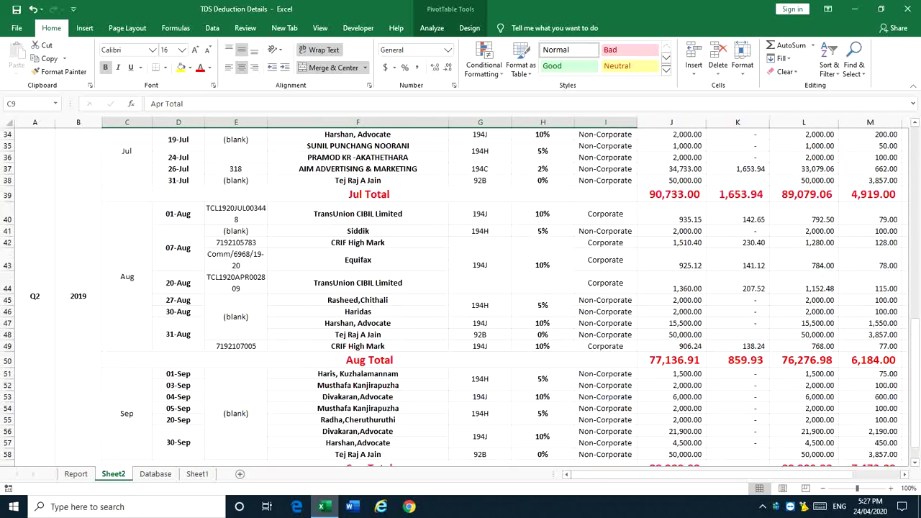
Select all the quarter total rows and format them in green bold text at font size 16.
key("Down")
key("Down")
key("Down")
key("Down")
key("Down")
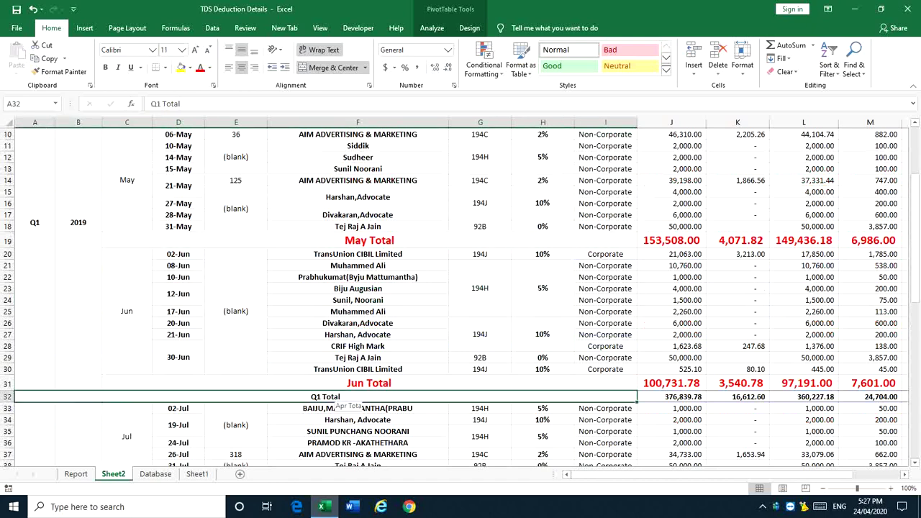
scroll(460, 295, "down", 2)
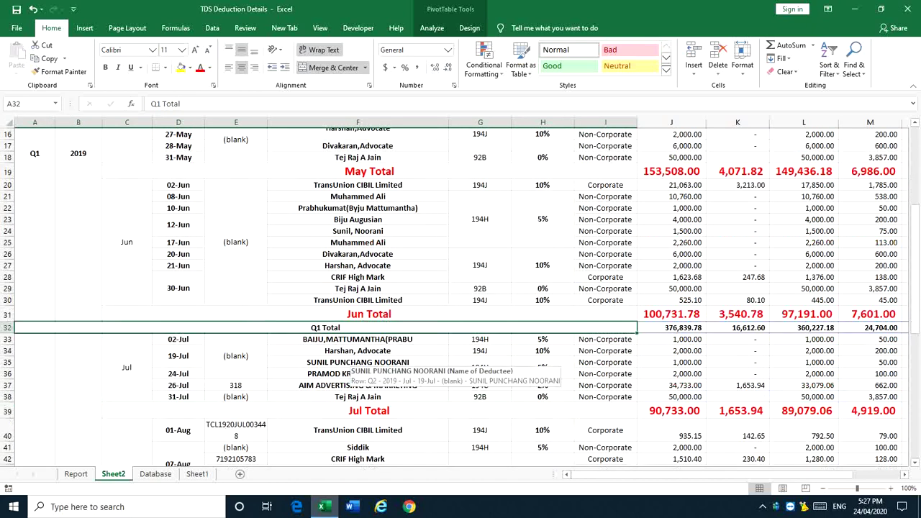
scroll(273, 298, "down", 1)
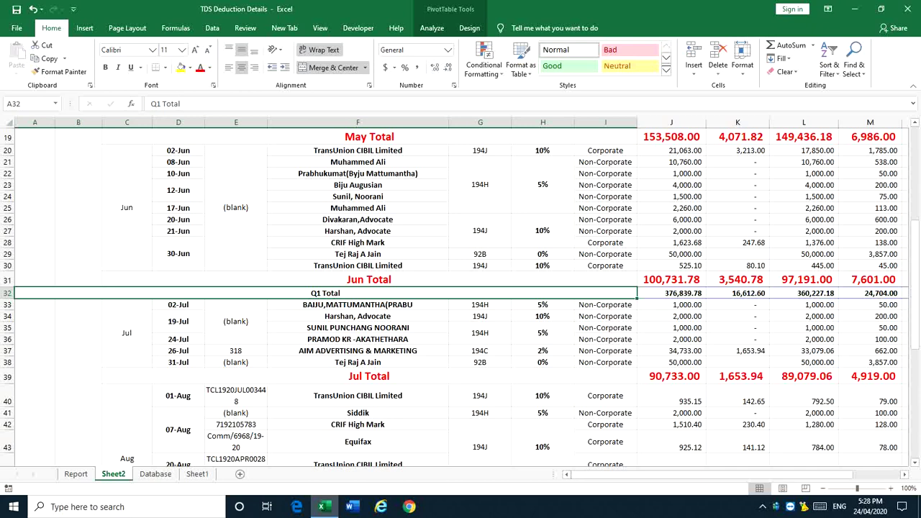
key("shift+space")
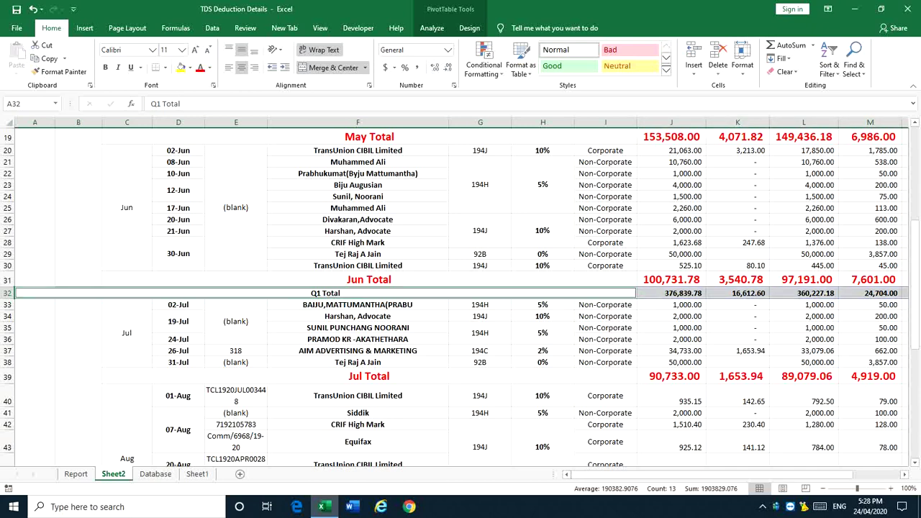
scroll(460, 295, "down", 8)
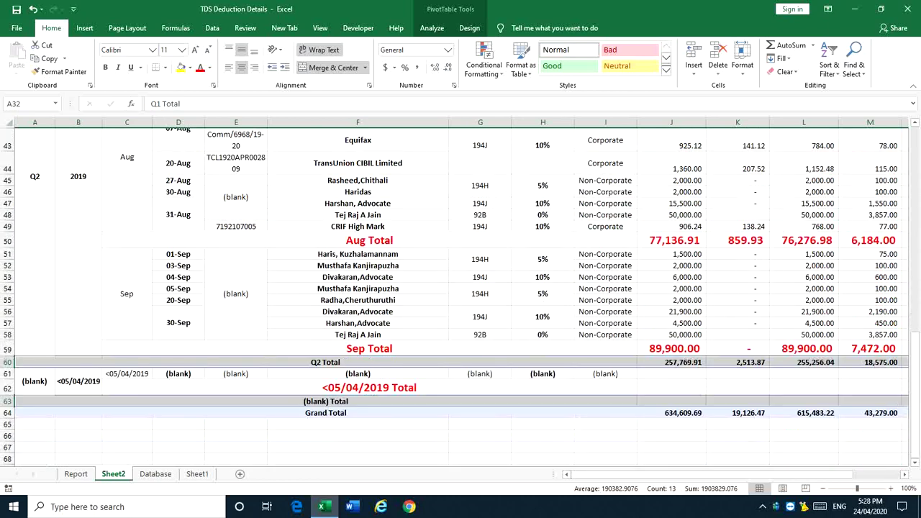
scroll(461, 295, "up", 12)
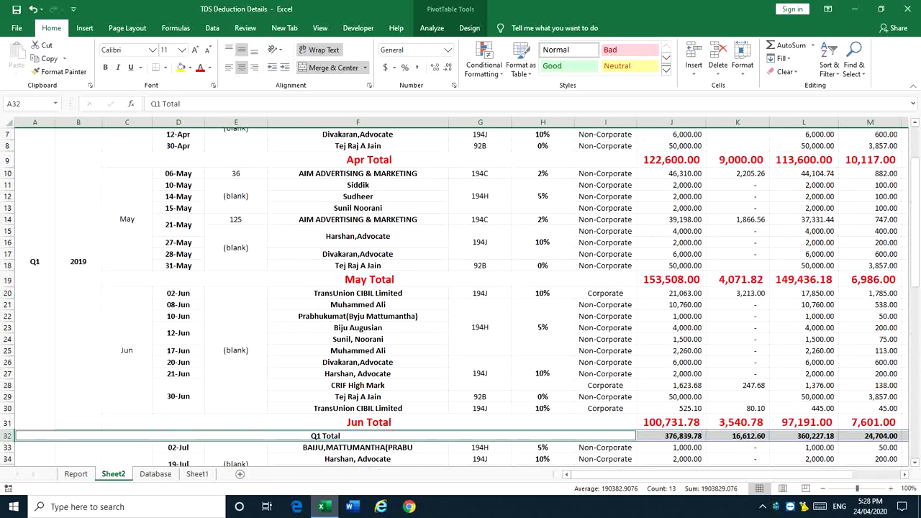
left_click(210, 68)
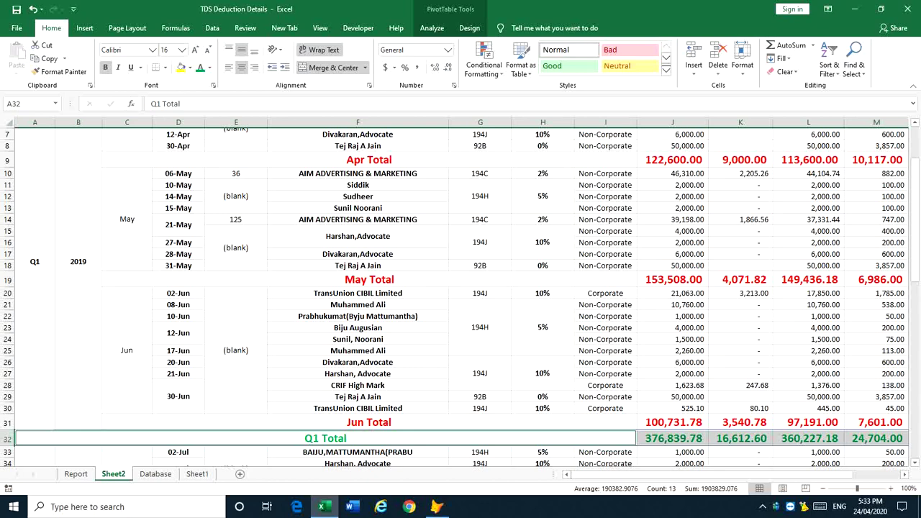
Check the formatting of the Q1 Total and Q2 Total rows.
scroll(461, 296, "down", 5)
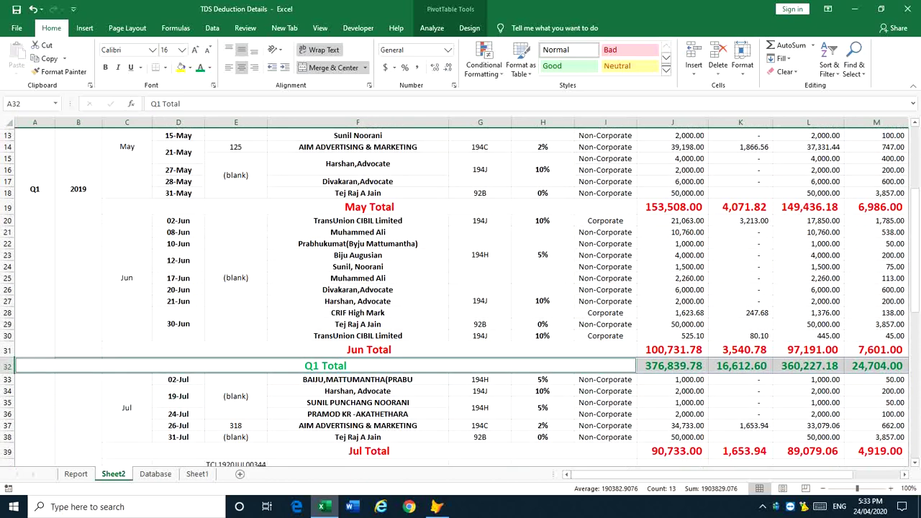
scroll(460, 295, "down", 6)
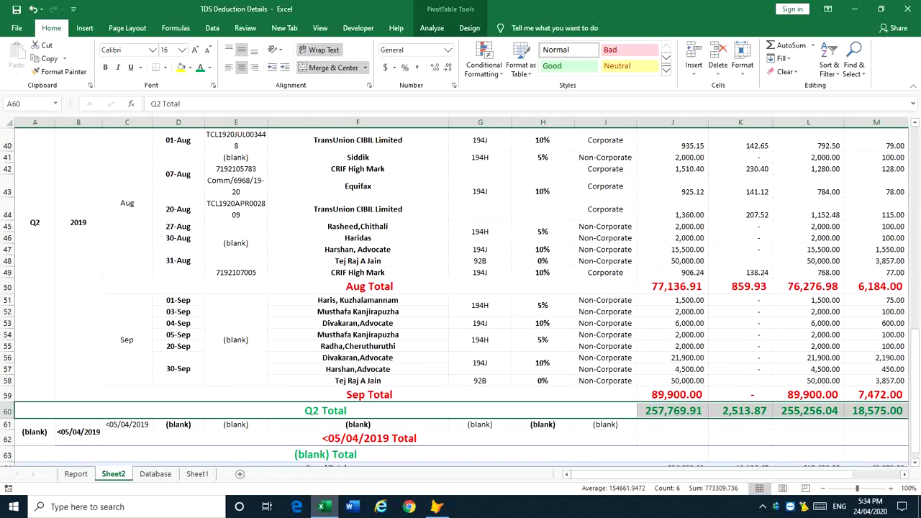
scroll(461, 295, "down", 1)
scroll(460, 295, "up", 6)
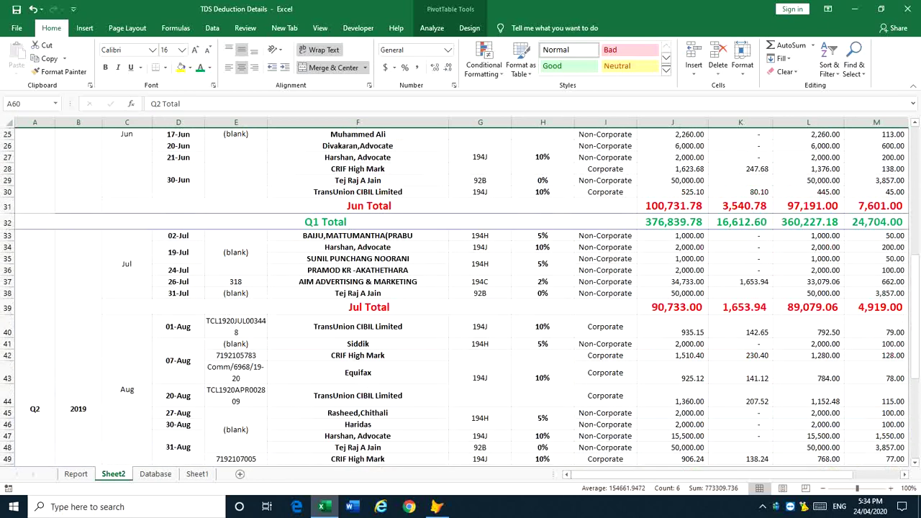
left_click(19, 221)
scroll(461, 295, "down", 2)
scroll(461, 295, "down", 3)
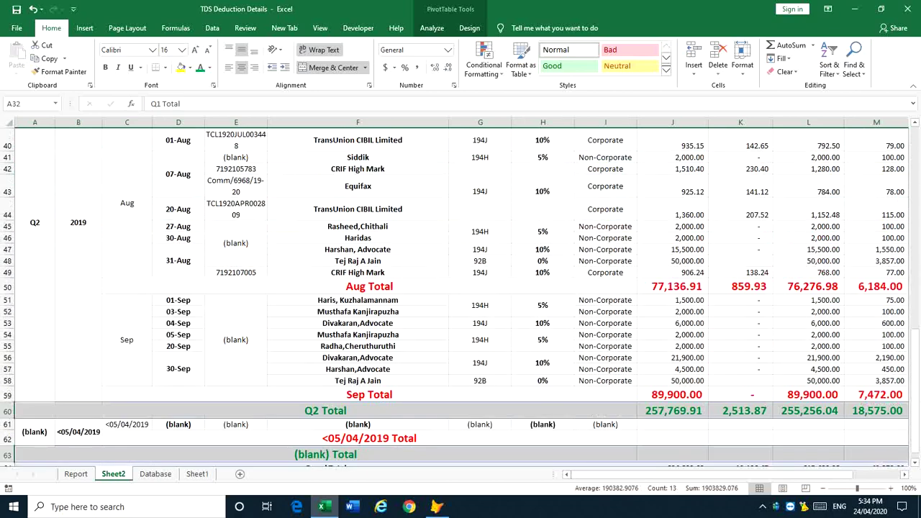
left_click(18, 411)
scroll(460, 295, "up", 13)
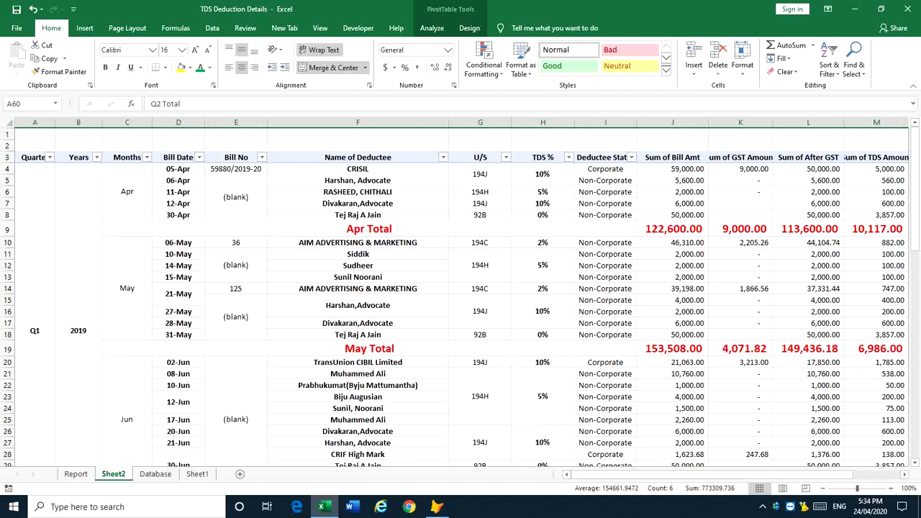
Examine the Q1 and Q2 blocks of the report down to the Grand Total row.
scroll(267, 371, "down", 4)
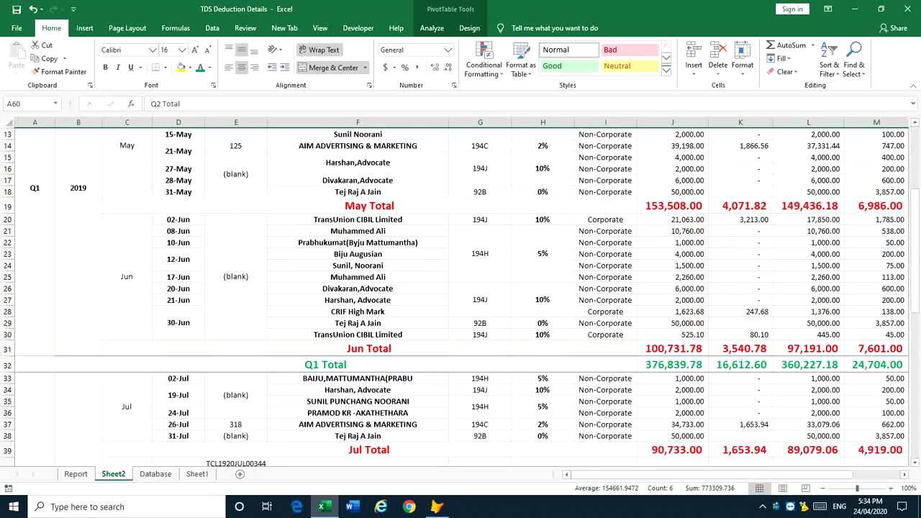
left_click(34, 252)
scroll(34, 288, "down", 4)
left_click(35, 411)
scroll(34, 411, "down", 4)
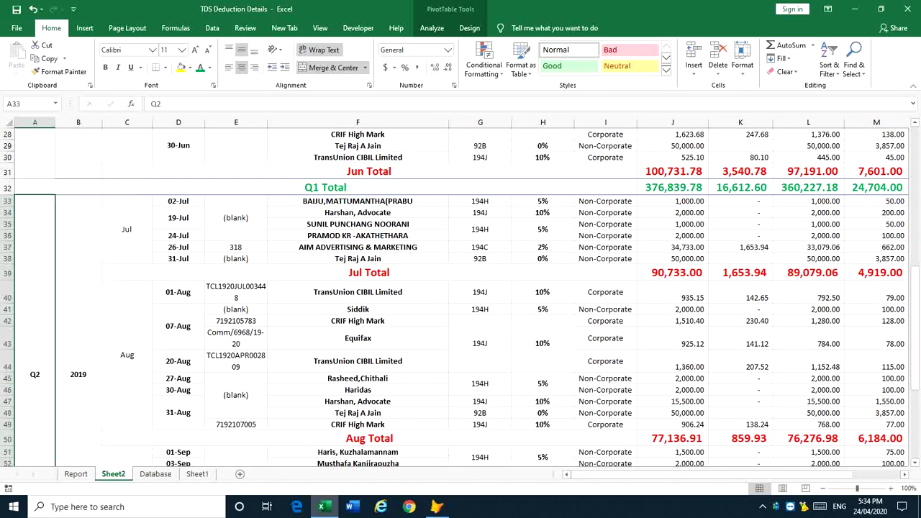
scroll(461, 295, "down", 2)
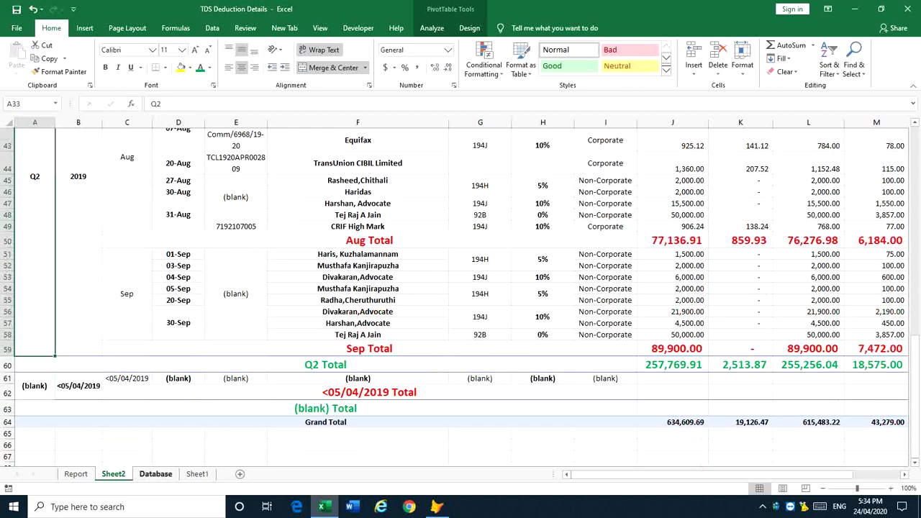
Select the first empty Quarter cell, A51, below the Q2 records on the Database sheet.
left_click(155, 473)
left_click(34, 398)
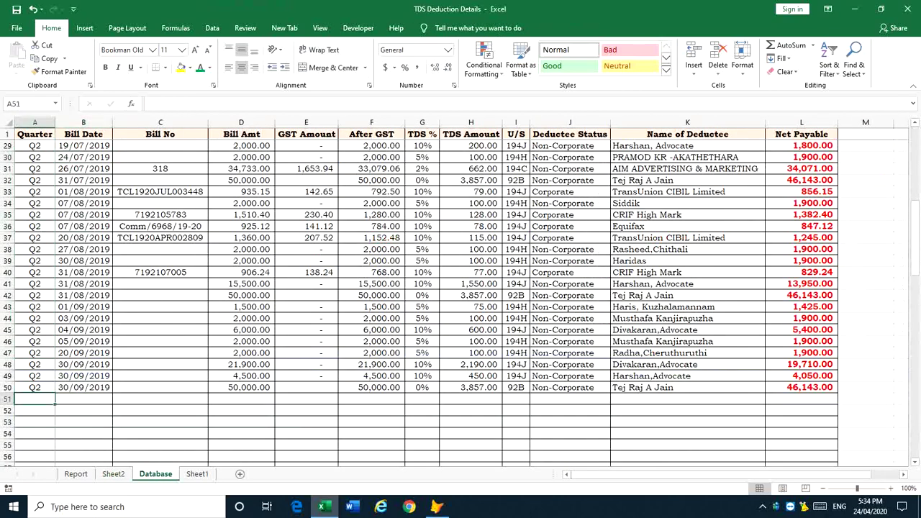
scroll(35, 399, "down", 2)
Copy all the Q3 records, A26:L53, from Sheet1.
left_click(197, 474)
scroll(35, 318, "down", 3)
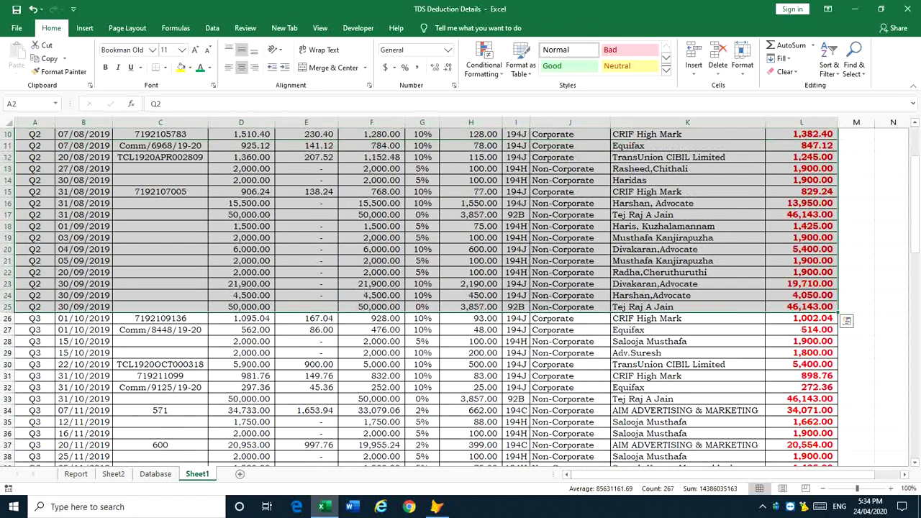
left_click(35, 318)
scroll(460, 295, "down", 4)
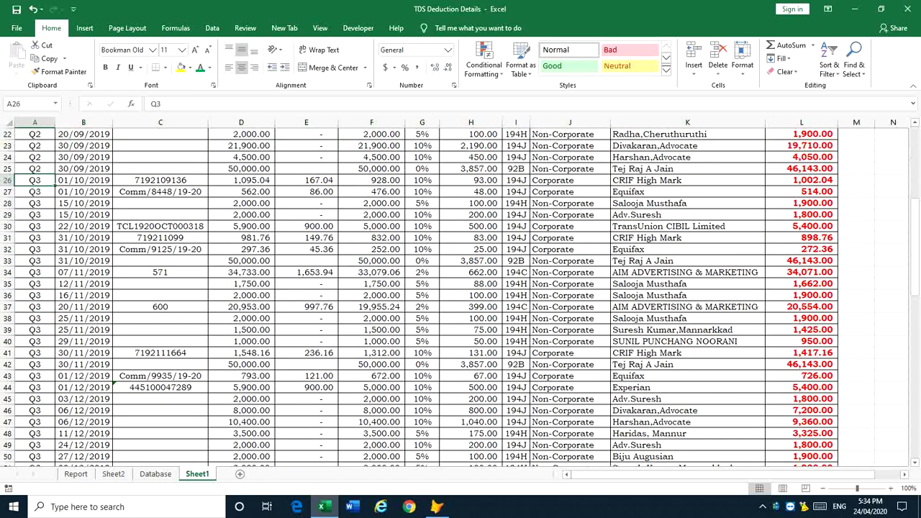
left_click(802, 422, "shift")
scroll(802, 421, "down", 2)
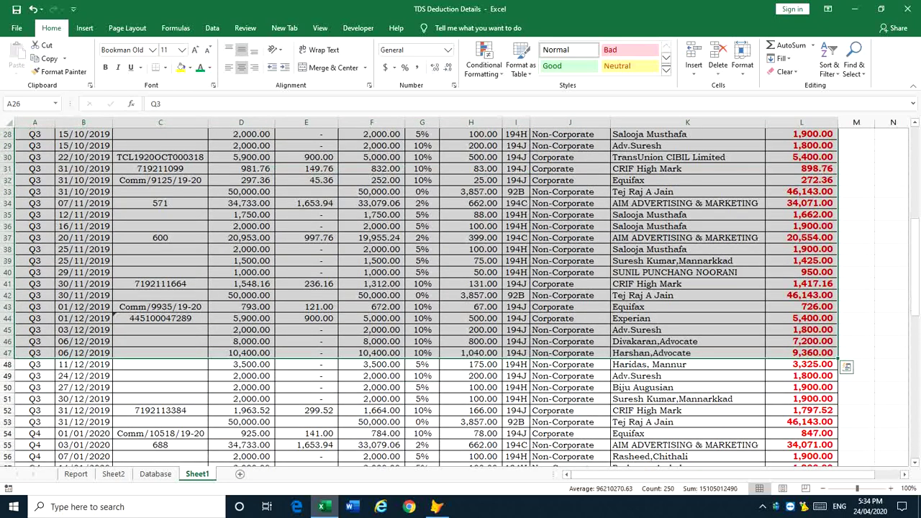
key("shift+Down")
key("shift+Down")
key("shift+Down")
key("shift+Down")
key("shift+Down")
key("shift+Down")
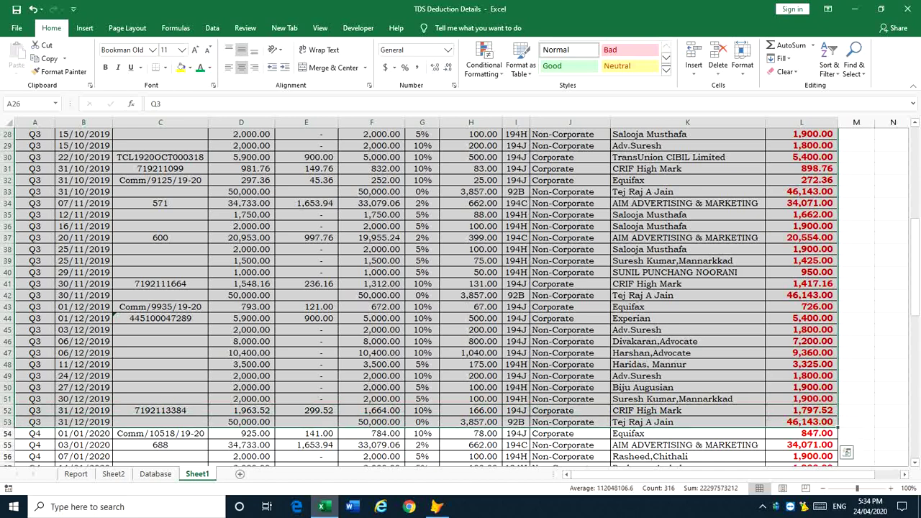
scroll(460, 295, "up", 1)
key("ctrl+c")
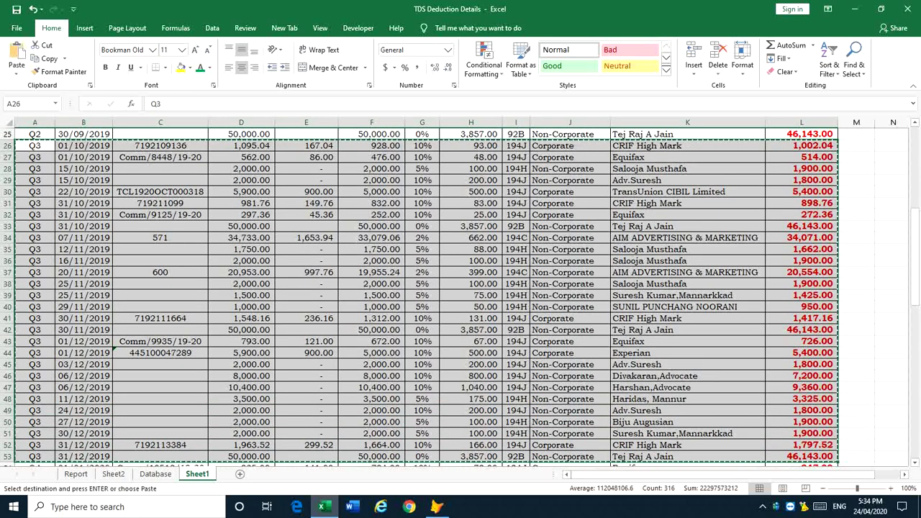
Paste the copied Q3 records into the Database sheet starting at cell A51.
key("ctrl+Page_Up")
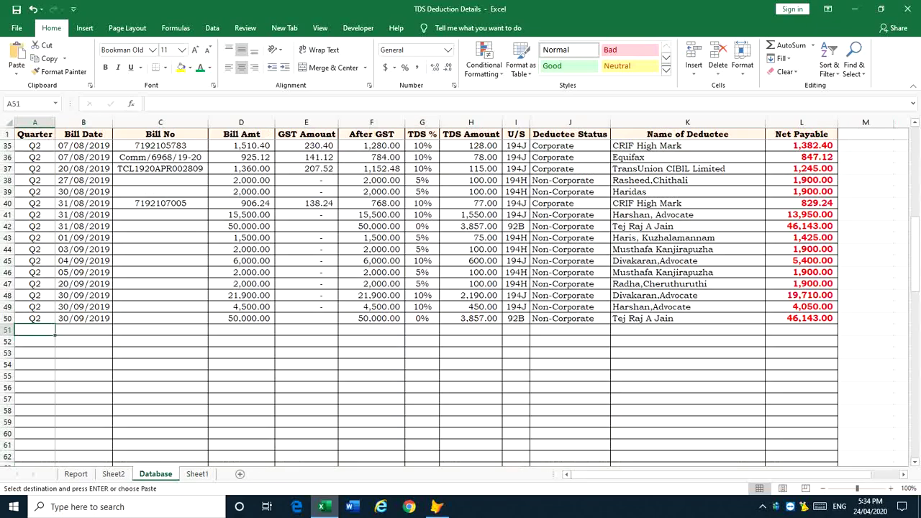
scroll(461, 303, "down", 2)
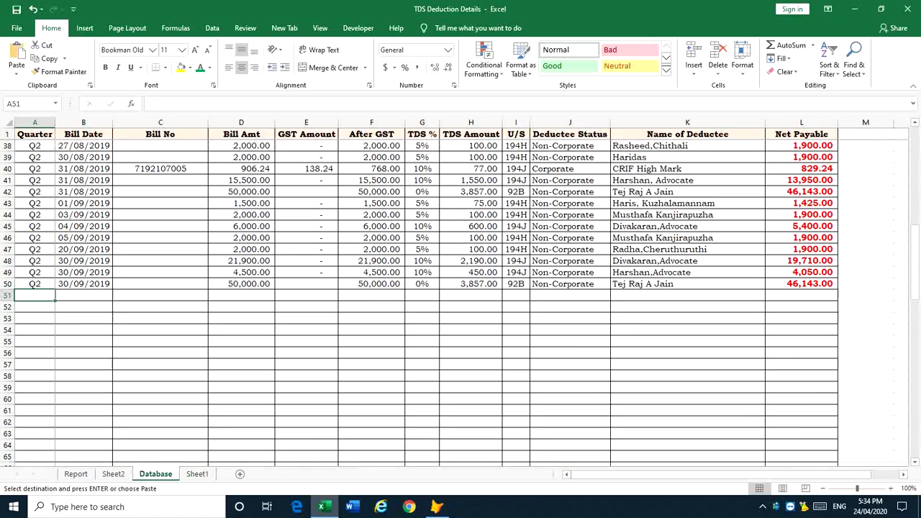
key("Return")
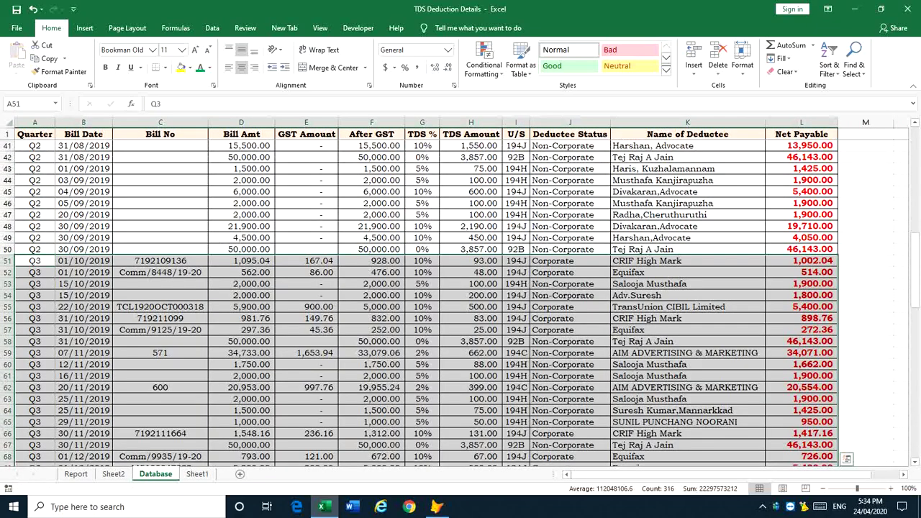
scroll(460, 302, "down", 7)
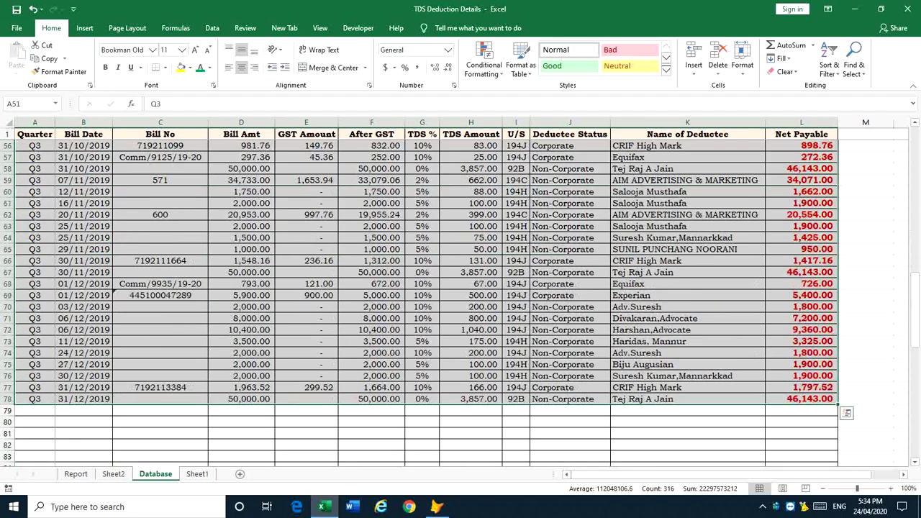
left_click(242, 272)
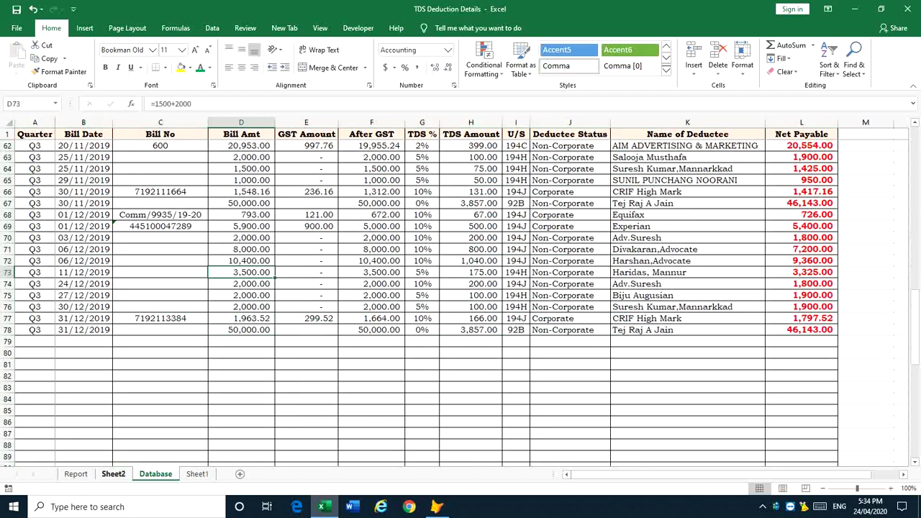
Refresh the PivotTable on Sheet2 to include the Q3 records added to the Database sheet.
left_click(113, 473)
scroll(461, 295, "up", 10)
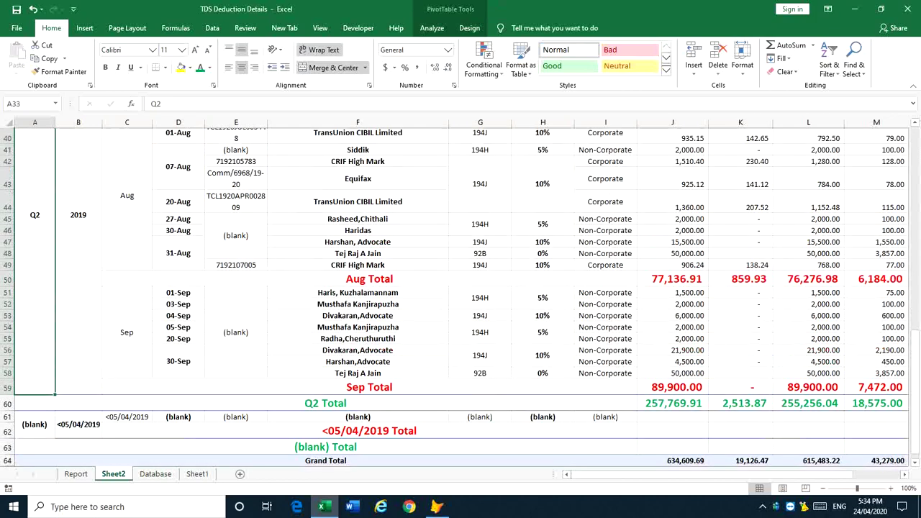
scroll(460, 295, "down", 8)
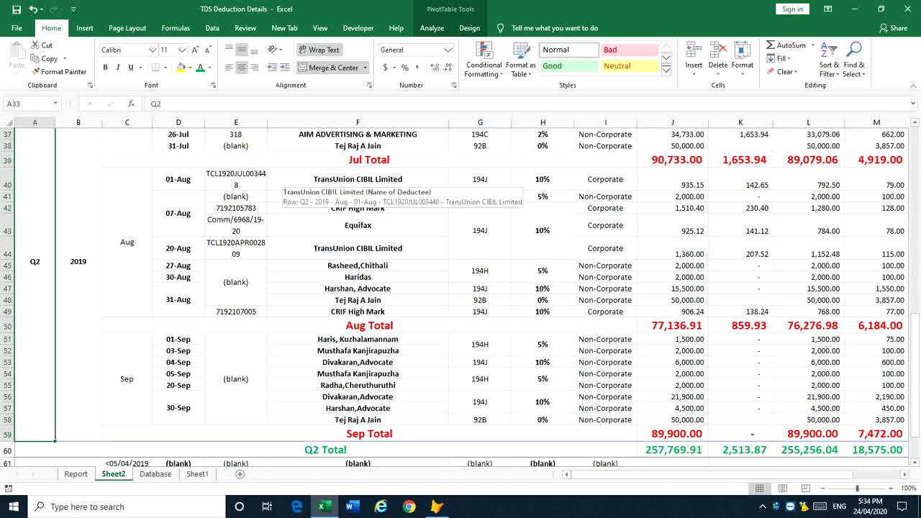
scroll(461, 288, "down", 2)
right_click(332, 183)
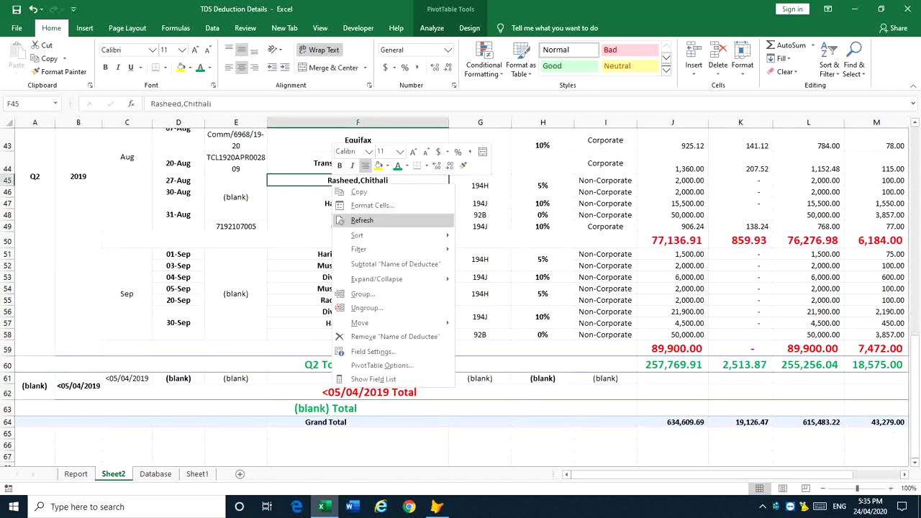
left_click(362, 220)
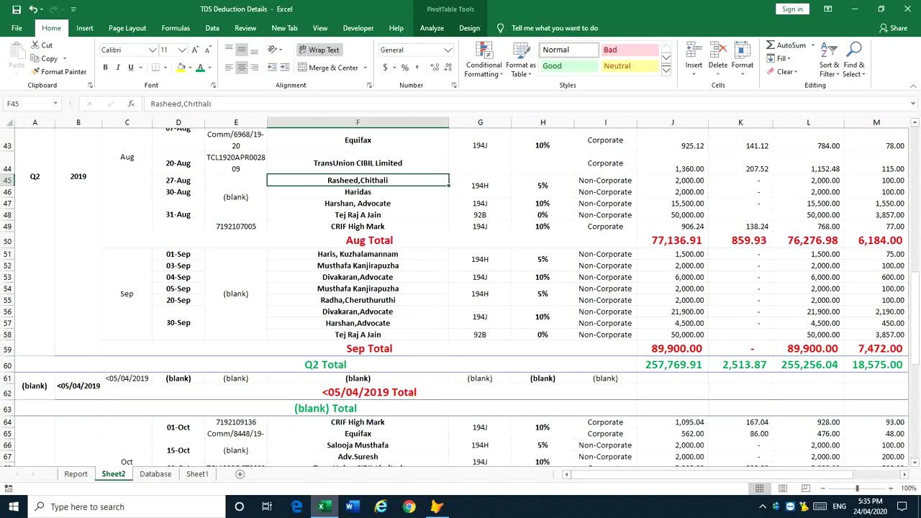
Examine the report's Q3 block, including the Oct, Nov and Dec totals and the formatting of the Q3 Total row.
scroll(460, 288, "down", 2)
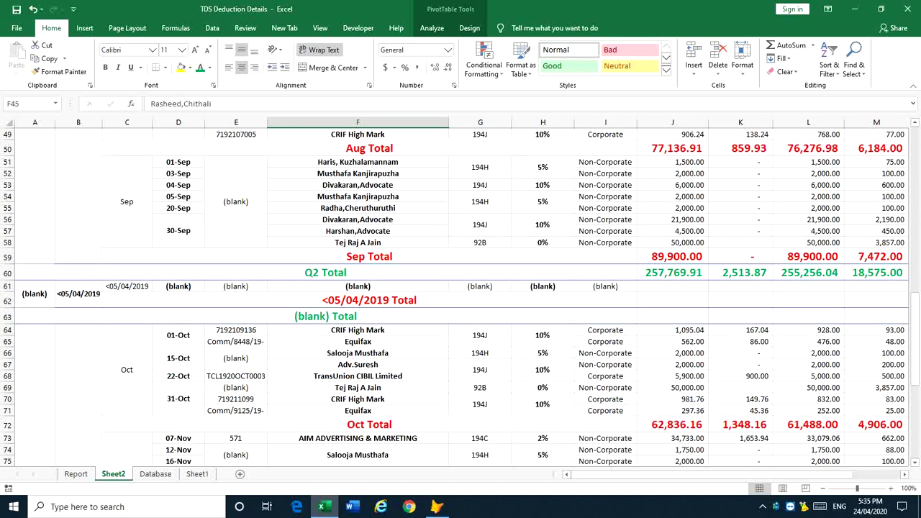
scroll(461, 288, "down", 5)
left_click(35, 314)
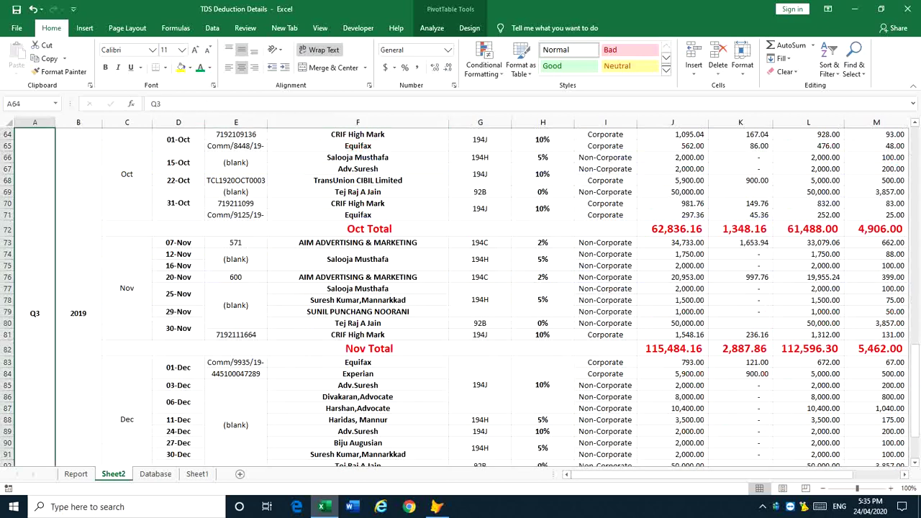
scroll(460, 298, "down", 2)
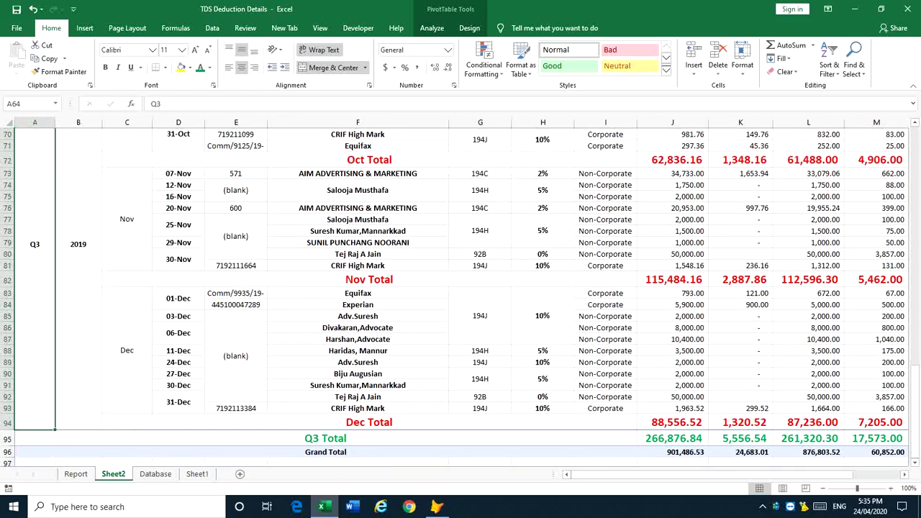
left_click(325, 439)
scroll(326, 439, "down", 1)
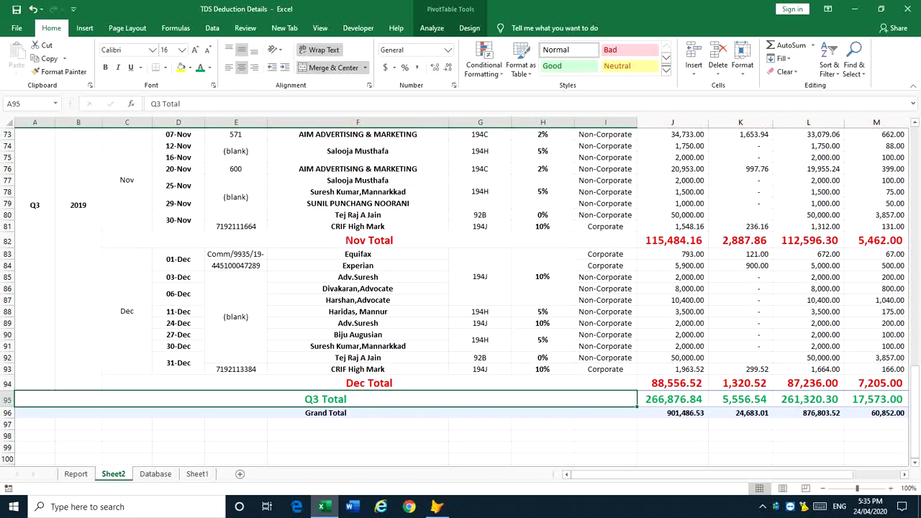
scroll(460, 296, "up", 7)
left_click(370, 386)
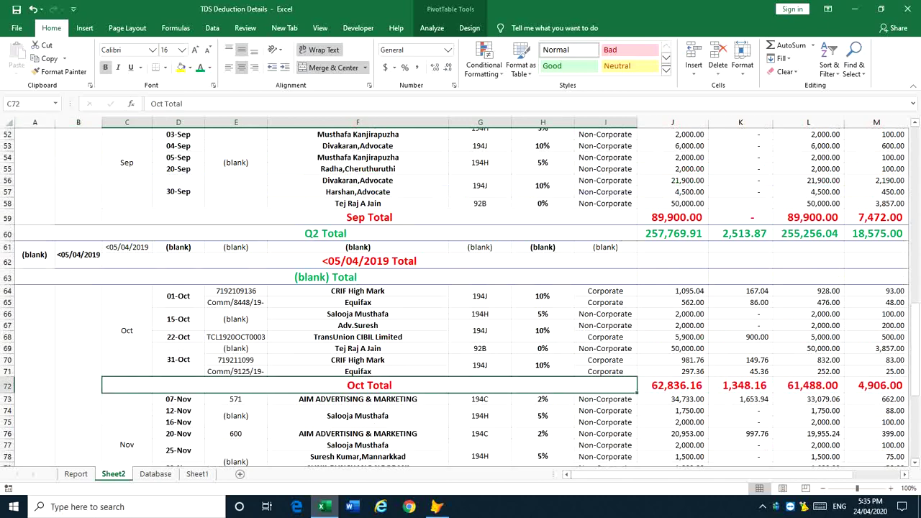
scroll(369, 385, "down", 3)
scroll(369, 386, "down", 4)
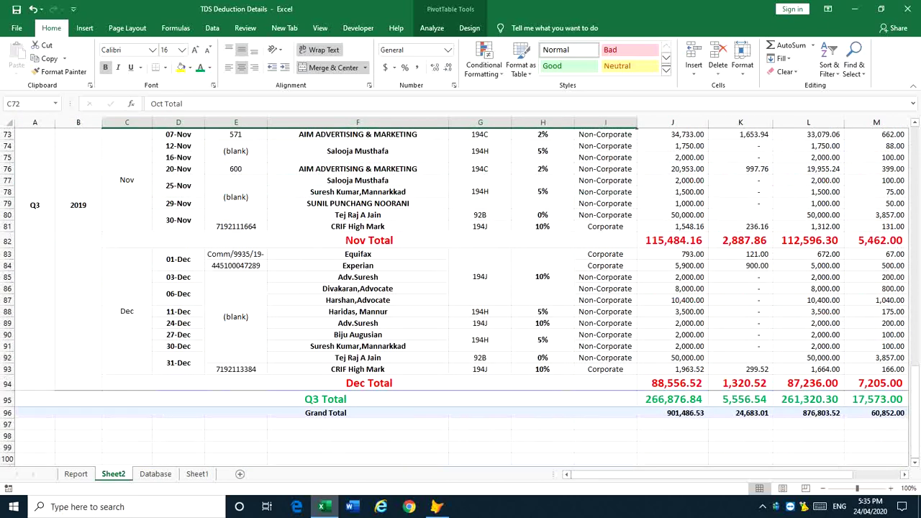
left_click(369, 384)
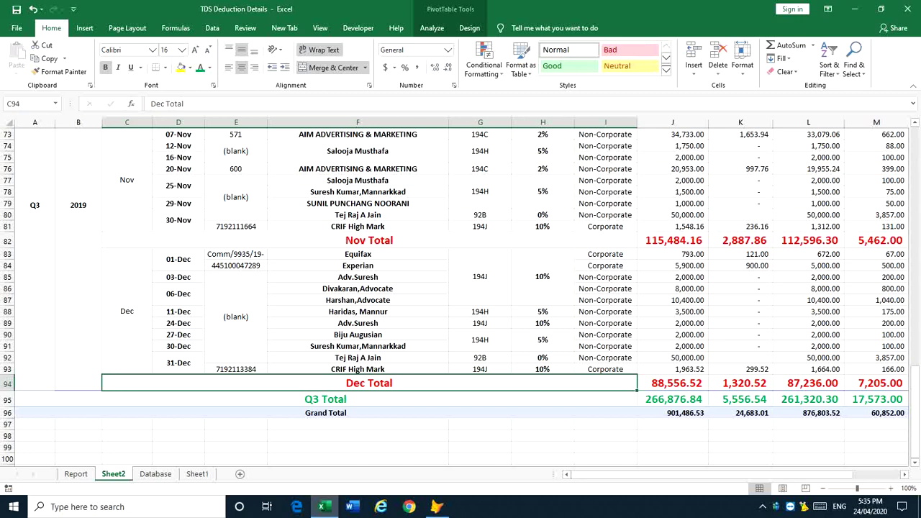
scroll(346, 327, "up", 6)
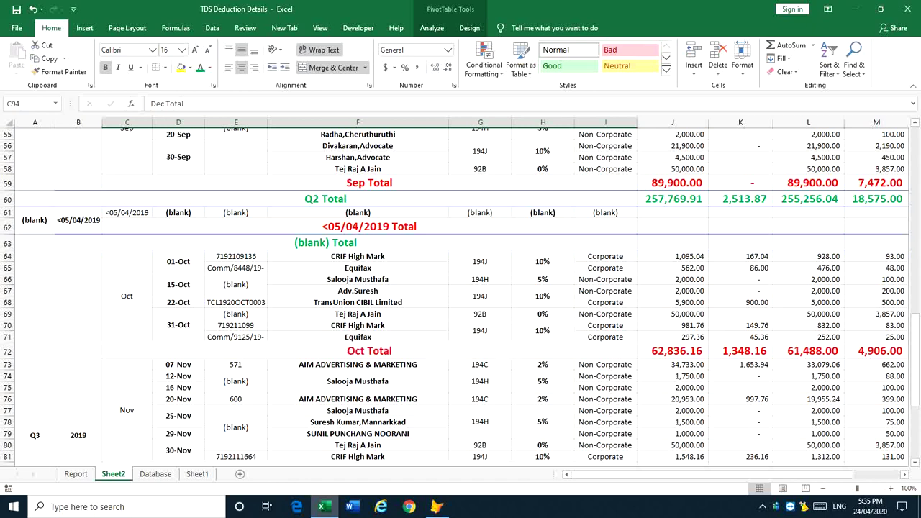
scroll(345, 327, "down", 7)
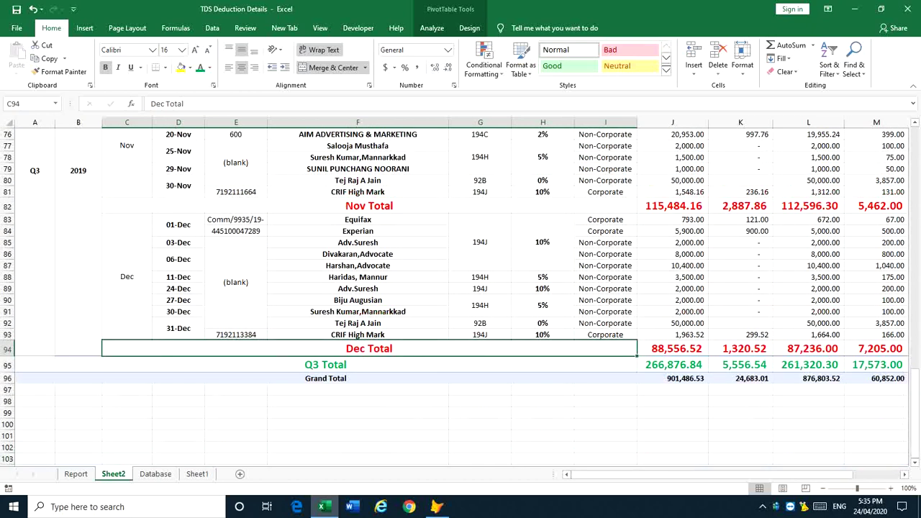
scroll(455, 297, "up", 1)
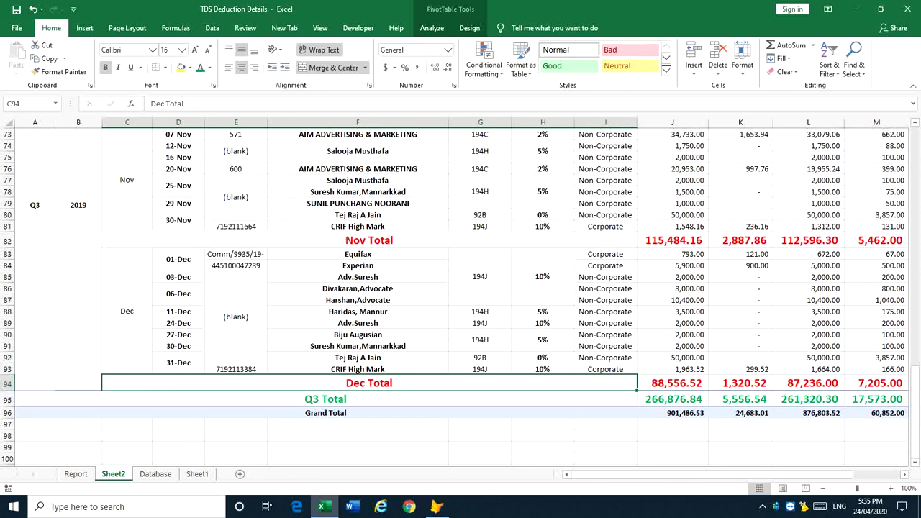
Copy all the Q4 records, A54:L98, from Sheet1.
left_click(197, 473)
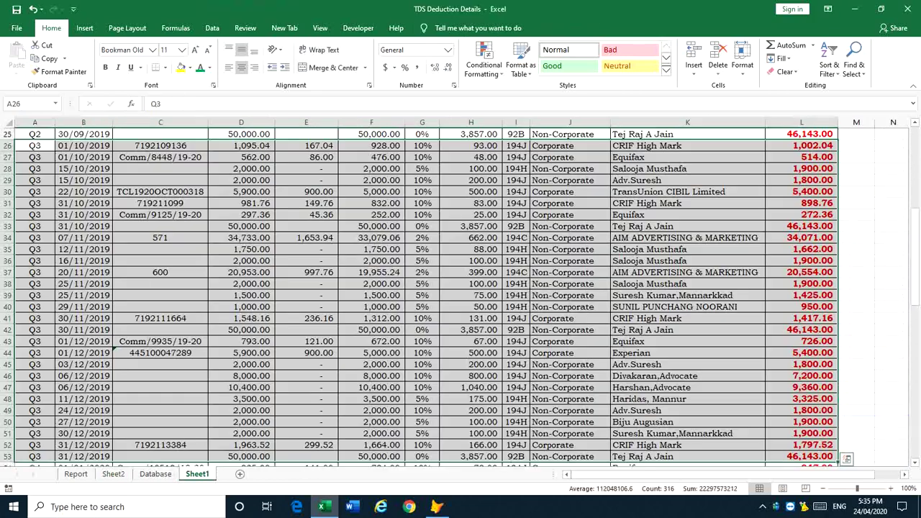
scroll(461, 295, "down", 9)
left_click(34, 157)
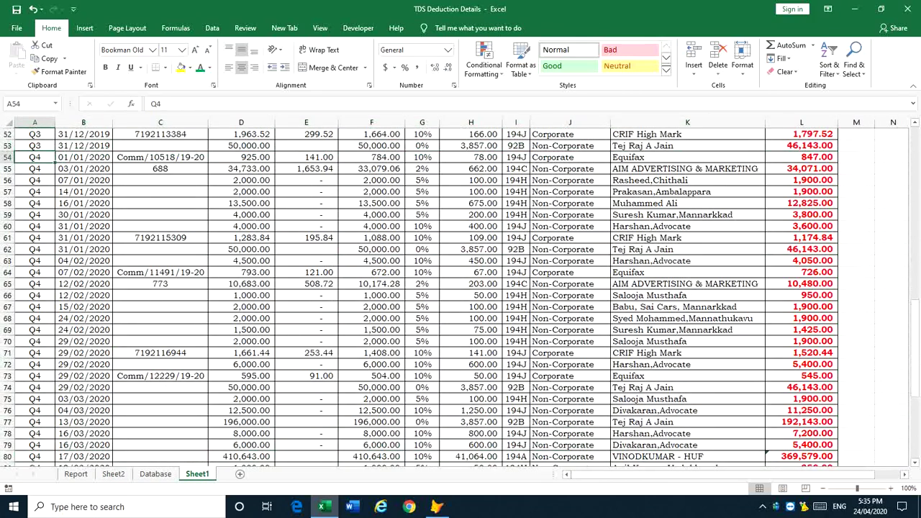
scroll(461, 295, "down", 7)
left_click(802, 422, "shift")
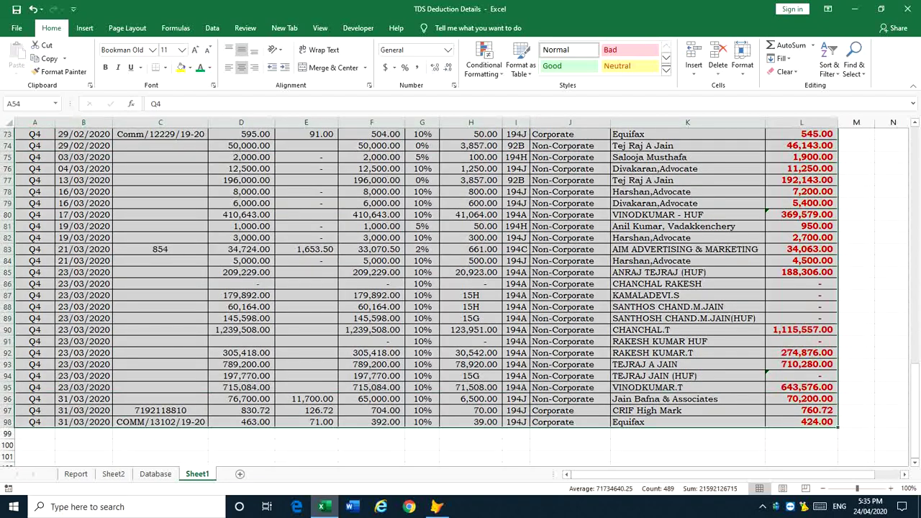
key("ctrl+c")
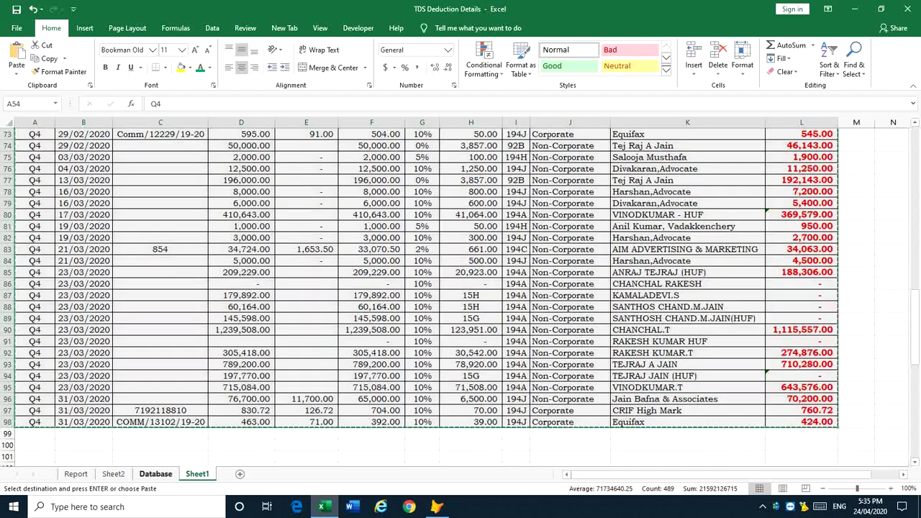
Paste the copied Q4 records into the Database sheet below the Q3 records, starting at cell A79.
left_click(155, 474)
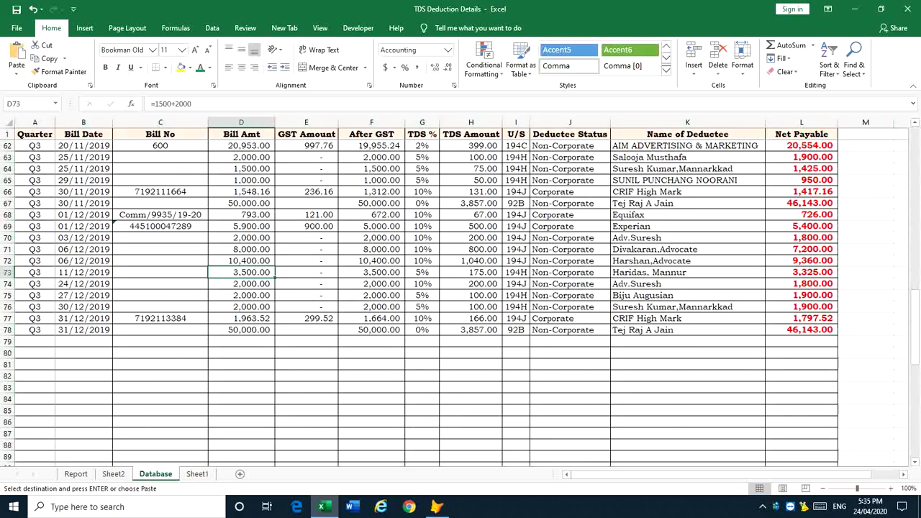
left_click(35, 342)
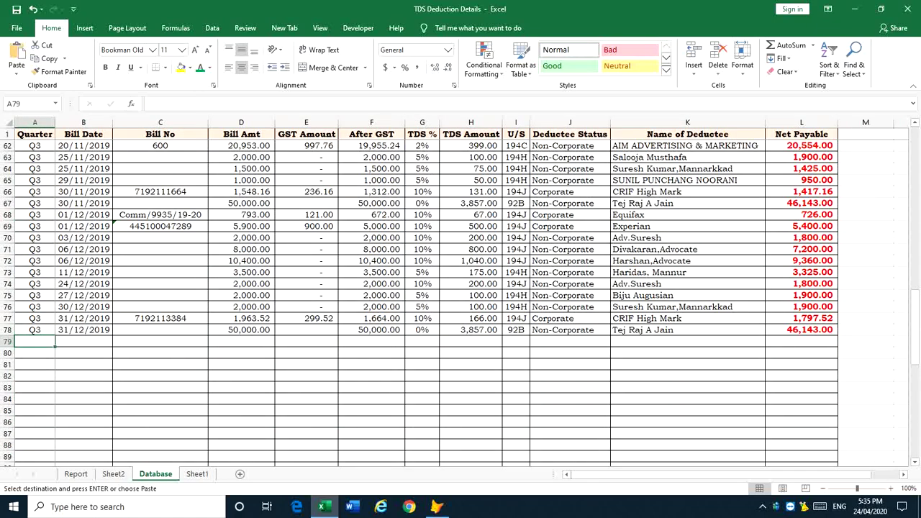
key("Return")
scroll(432, 288, "down", 11)
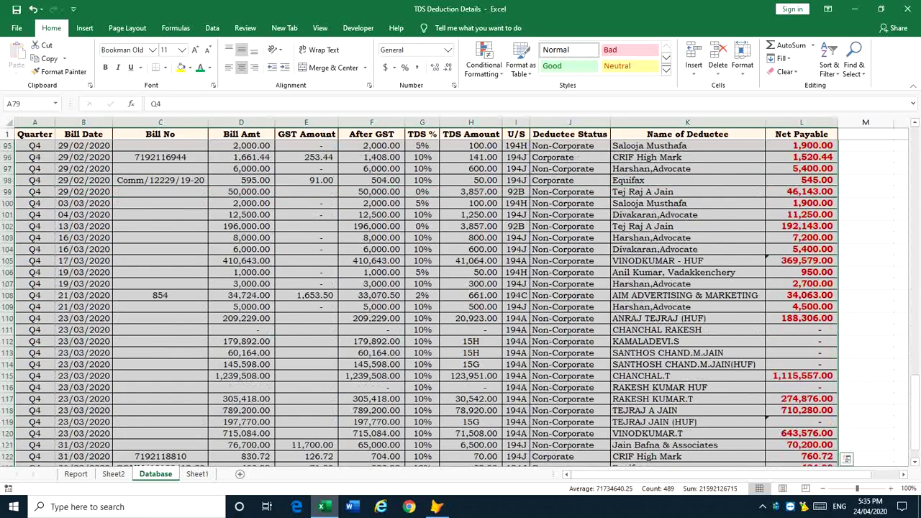
scroll(431, 288, "down", 2)
left_click(34, 364)
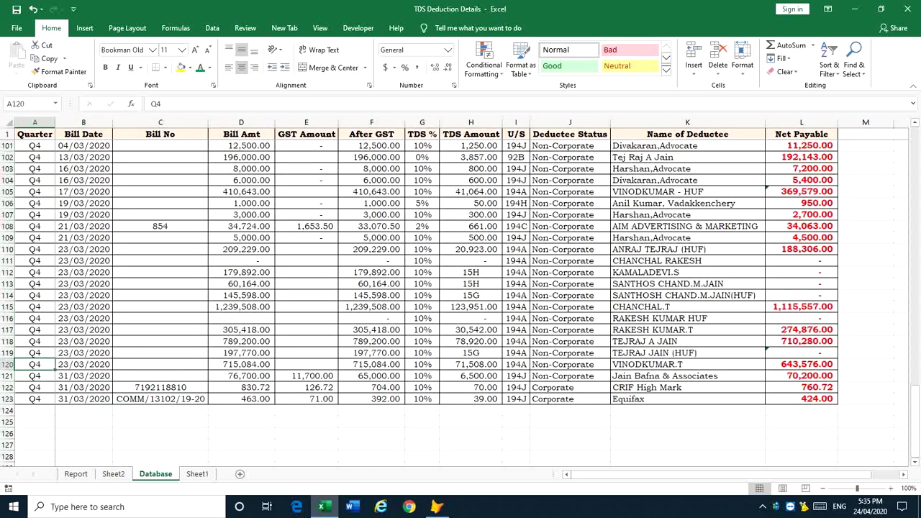
Refresh the Sheet2 PivotTable again to bring in the Q4 records from the Database sheet.
left_click(113, 474)
scroll(460, 288, "down", 2)
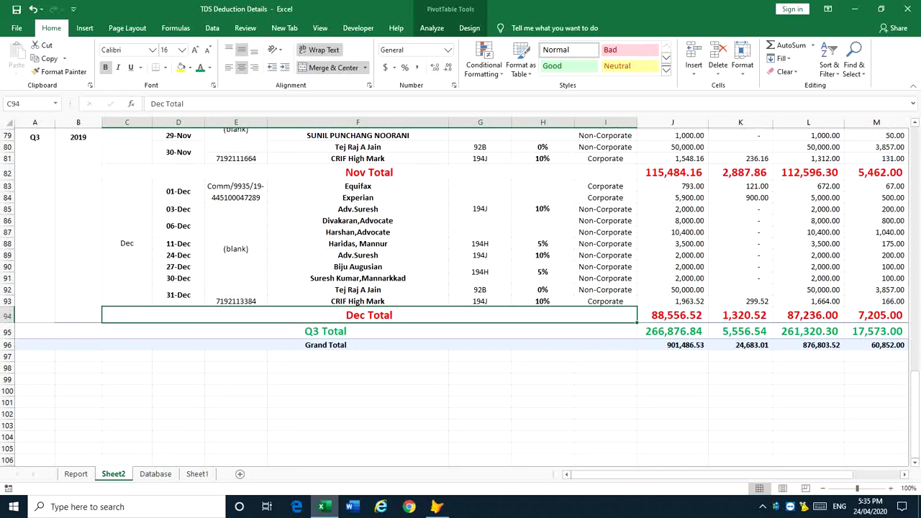
right_click(225, 216)
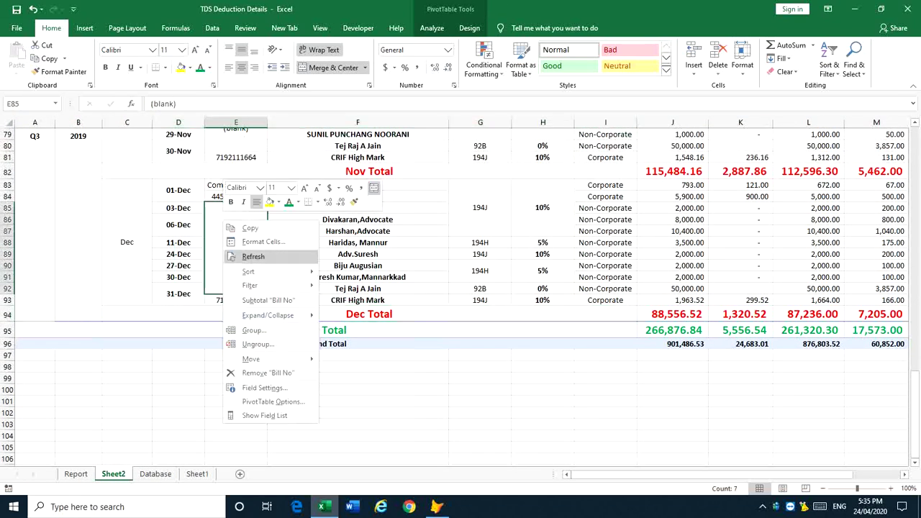
left_click(253, 256)
scroll(461, 295, "down", 9)
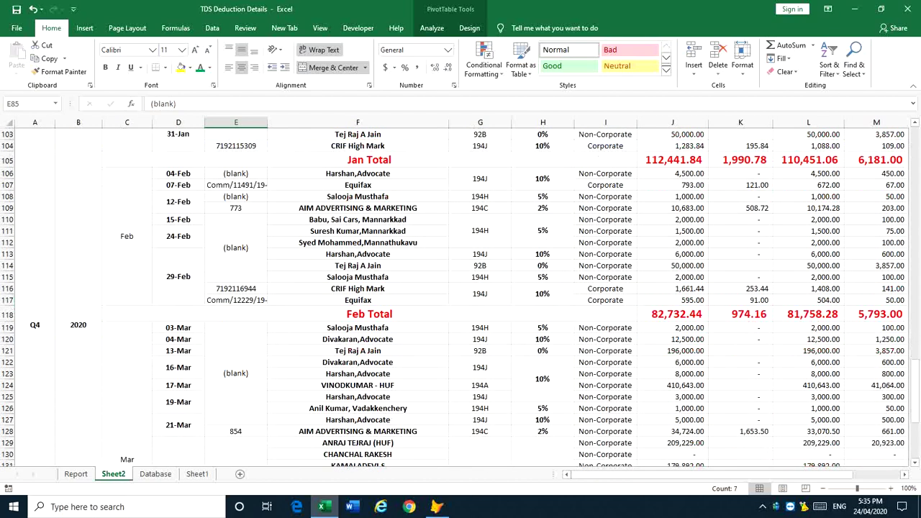
Auto-fit the Sum of Bill Amt, Sum of After GST and TDS amount columns so the Q4 totals fit.
left_click(34, 285)
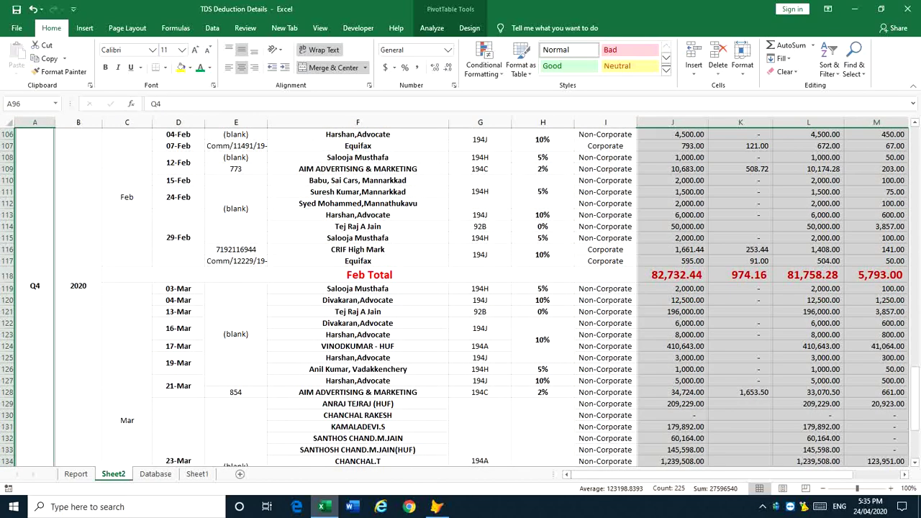
scroll(461, 295, "down", 5)
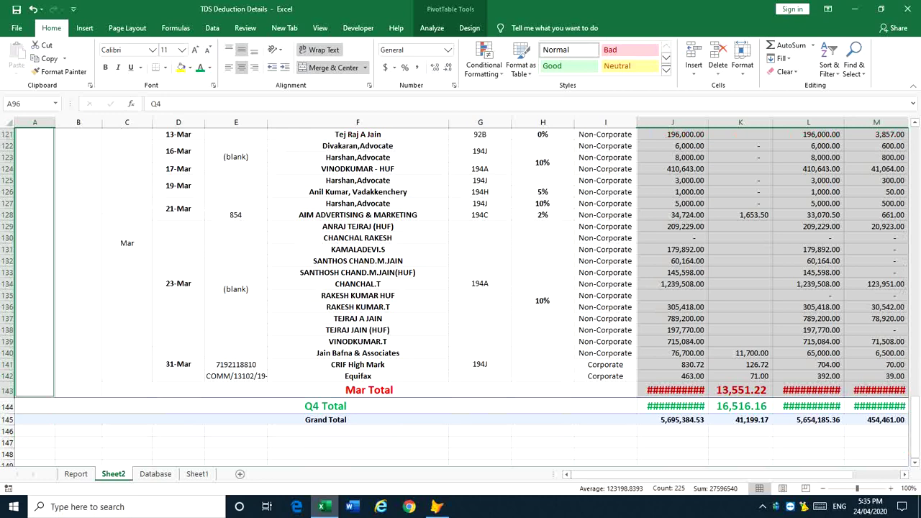
left_click(239, 284)
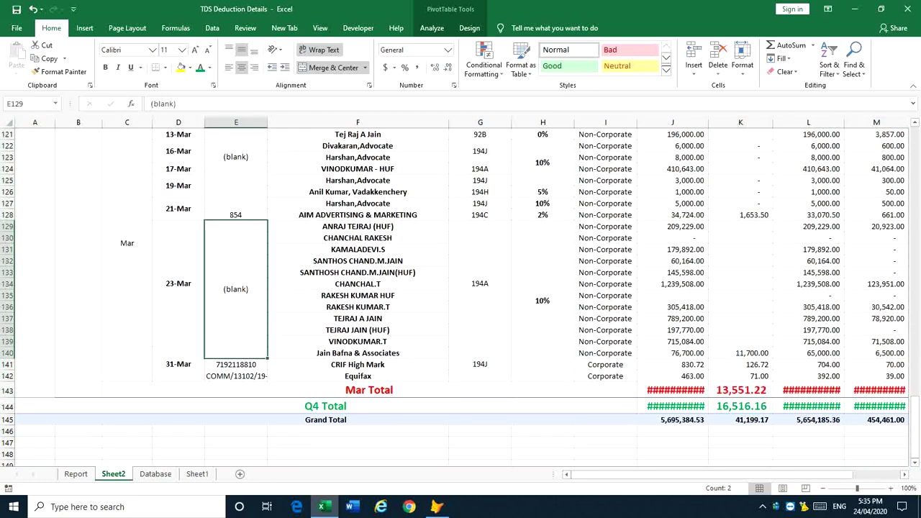
double_click(709, 122)
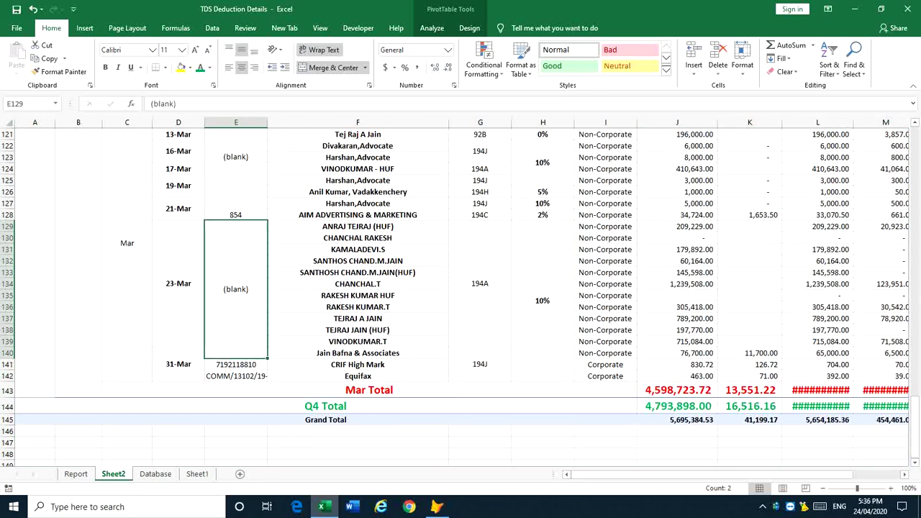
double_click(854, 122)
left_click_drag(648, 474, 687, 474)
double_click(839, 122)
double_click(872, 122)
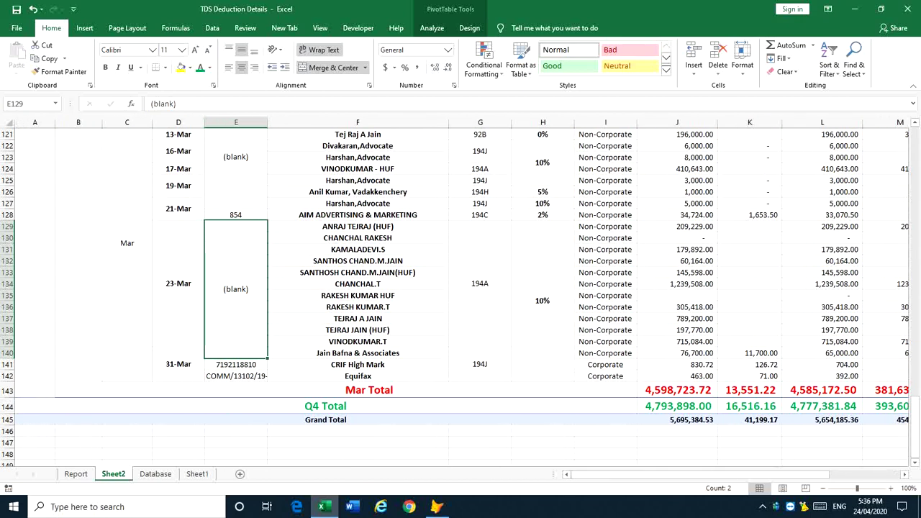
Try several alternative PivotTable styles on the Sheet2 report, including the orange and blue ones with solid header rows.
scroll(461, 295, "up", 7)
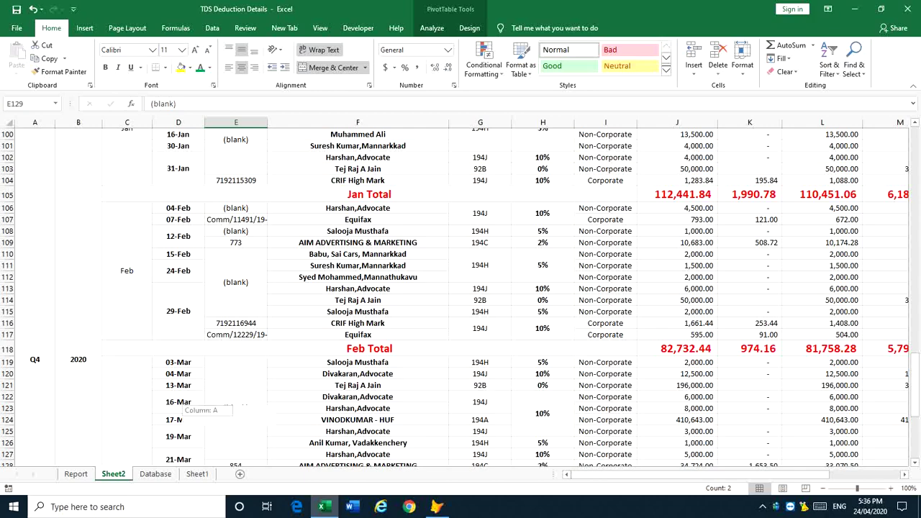
scroll(216, 410, "up", 10)
scroll(216, 410, "up", 20)
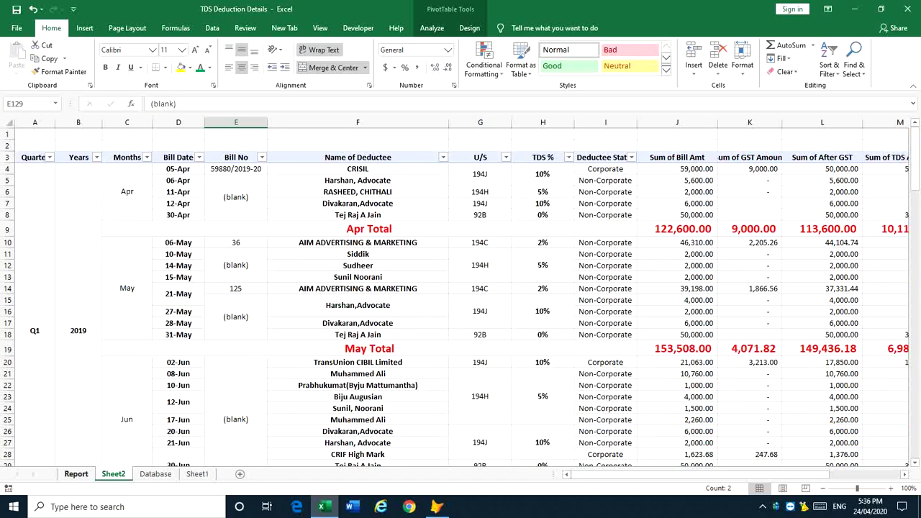
mouse_move(755, 475)
left_mouse_down()
mouse_move(827, 475)
mouse_move(755, 475)
left_mouse_up()
left_click(470, 27)
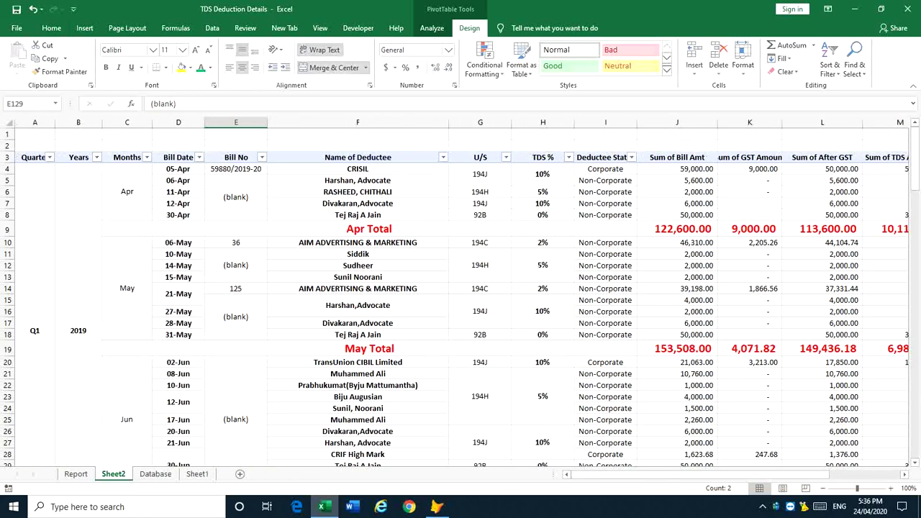
left_click(372, 57)
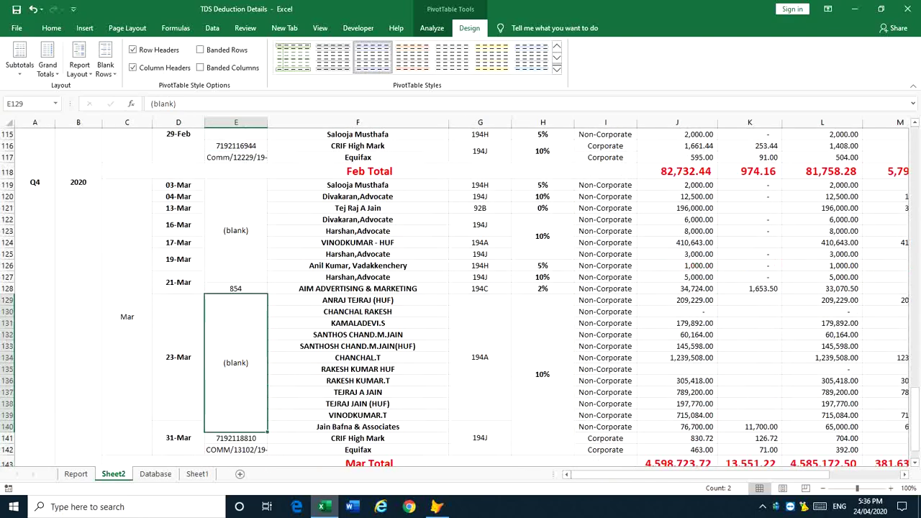
scroll(461, 287, "up", 19)
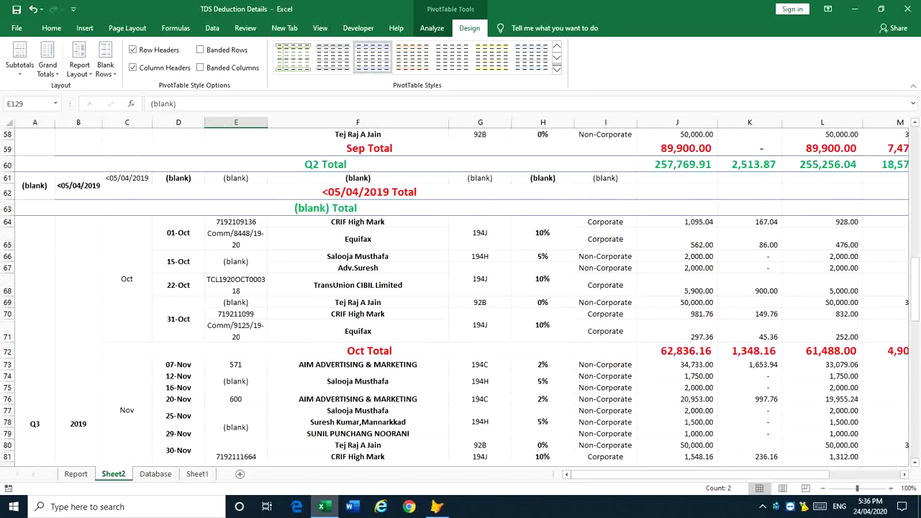
scroll(461, 287, "up", 19)
left_click(531, 57)
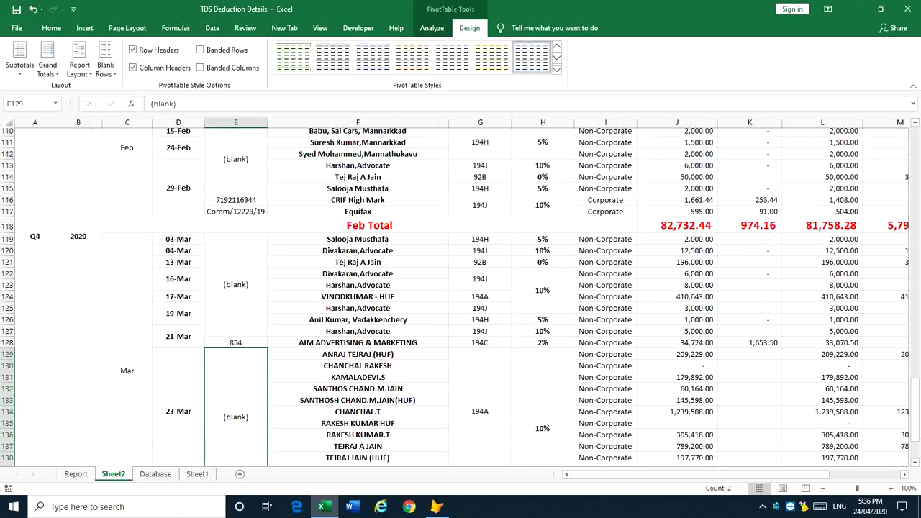
left_click(413, 57)
scroll(461, 288, "up", 16)
scroll(461, 288, "up", 20)
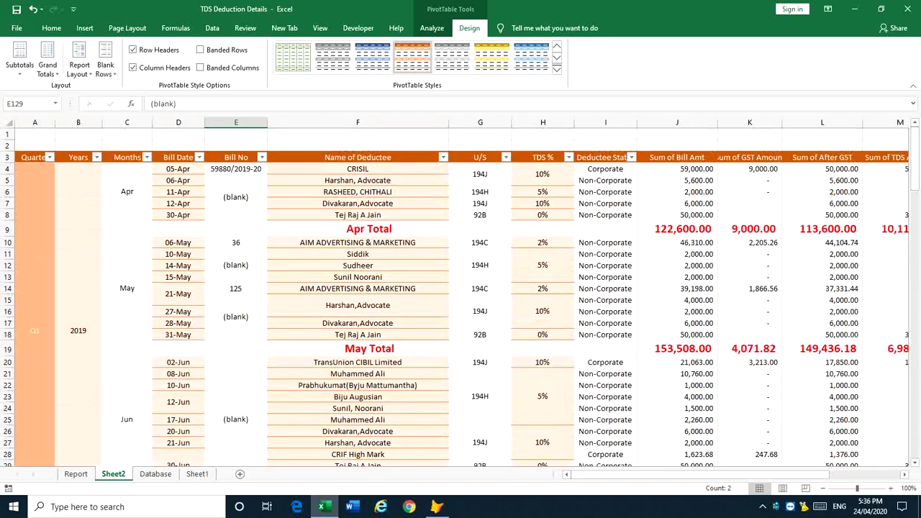
left_click(35, 288)
left_click(32, 158)
left_click(531, 57)
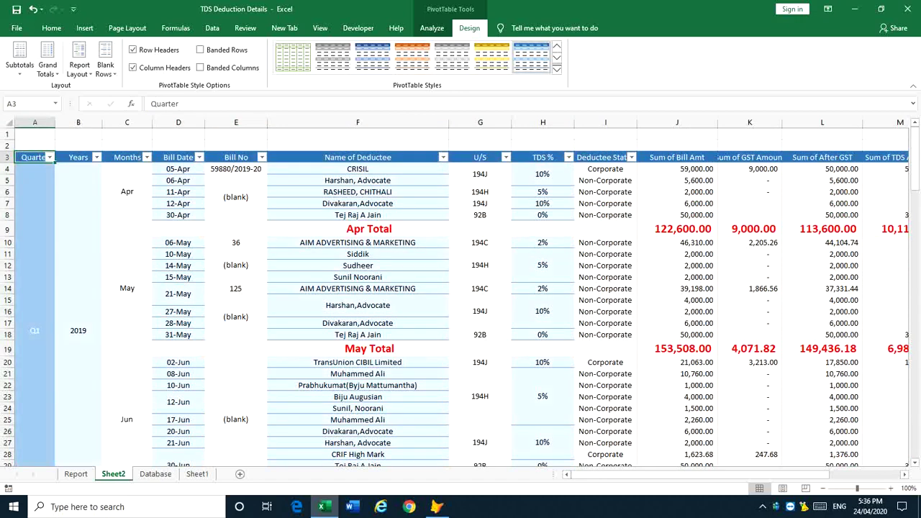
Apply the light green PivotTable style with a shaded Quarter column to the Sheet2 report.
left_click(556, 69)
left_click(293, 136)
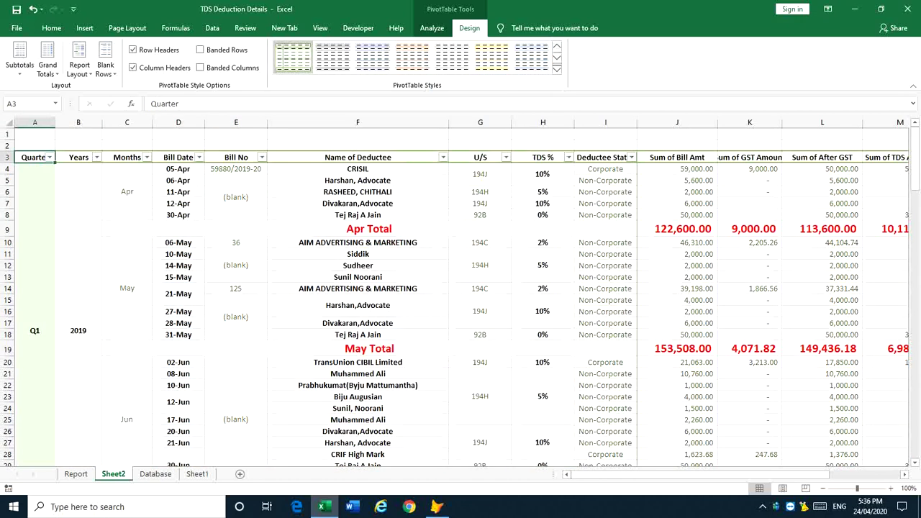
left_click(358, 154)
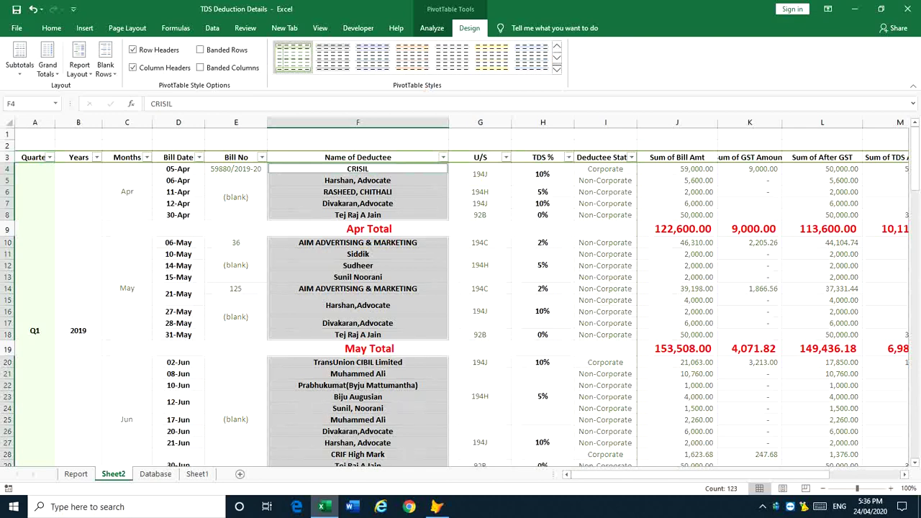
left_click(358, 158)
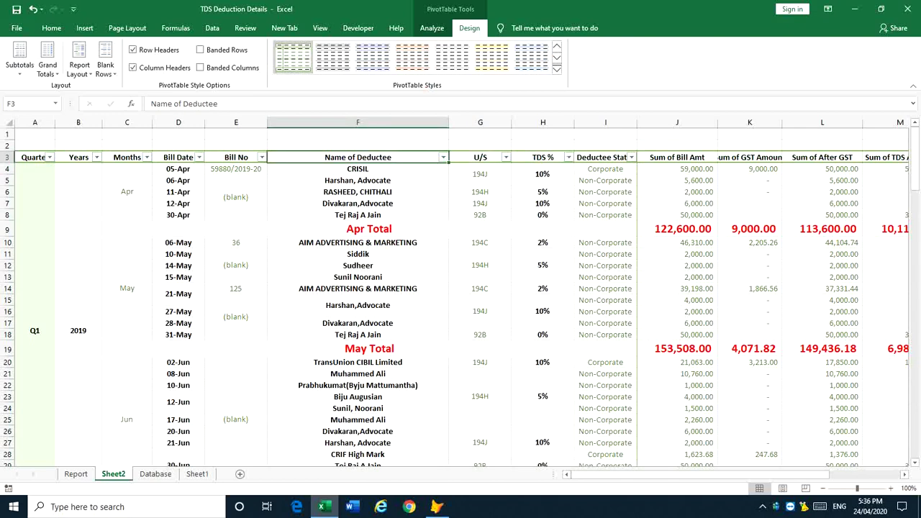
Start a new record in row 124 of the Database sheet with Quarter Q4 and Bill Date 01/04/2020.
left_click(155, 473)
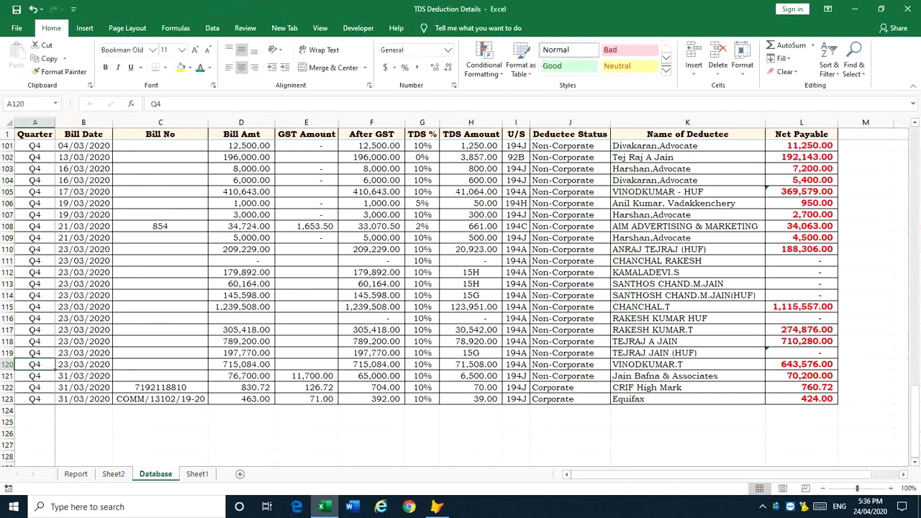
scroll(420, 301, "down", 2)
type("Q4")
key("Tab")
type("31")
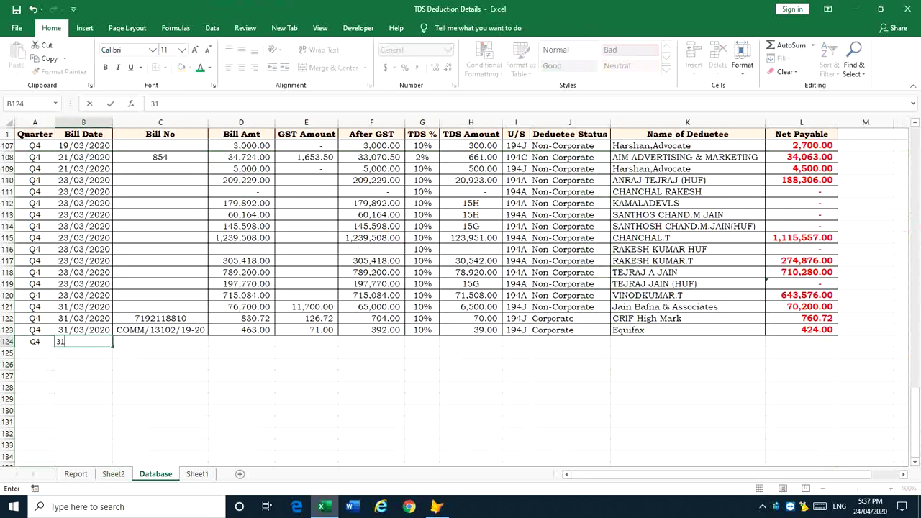
type("/03/")
key("Escape")
type("01/04/20200")
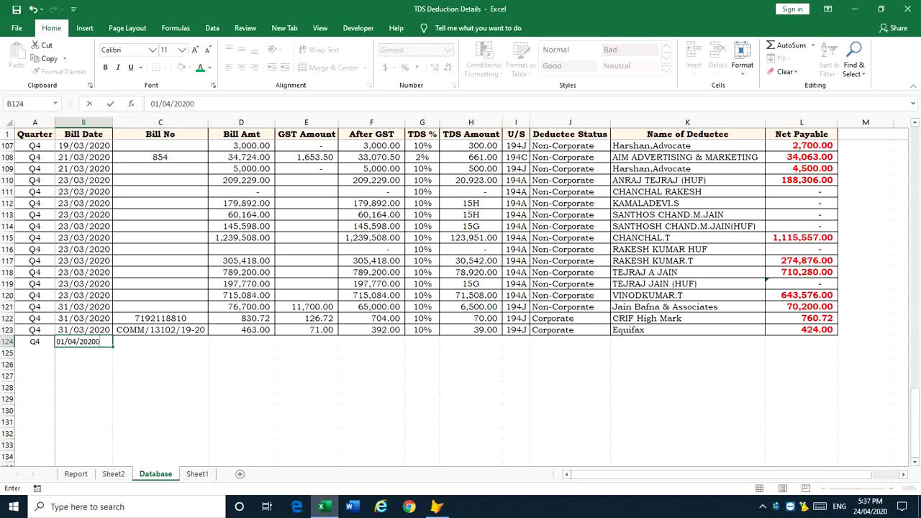
key("BackSpace")
key("Tab")
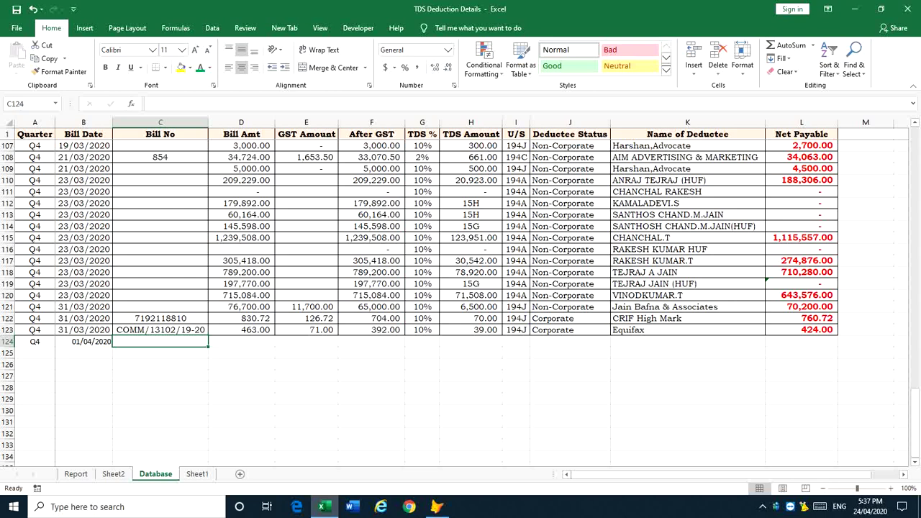
Fill in row 124 with Bill No 1246, Bill Amt 25000 and GST Amount 0.
type("1246")
key("Tab")
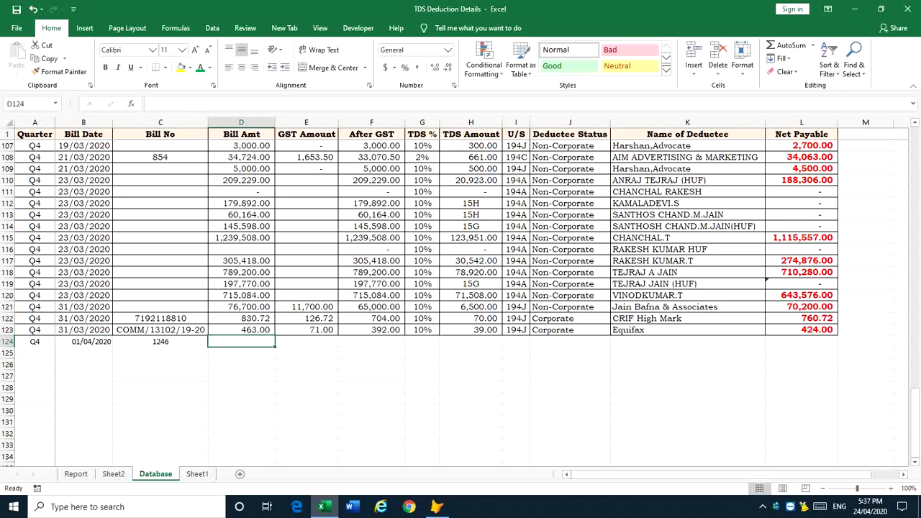
type("25000")
key("Tab")
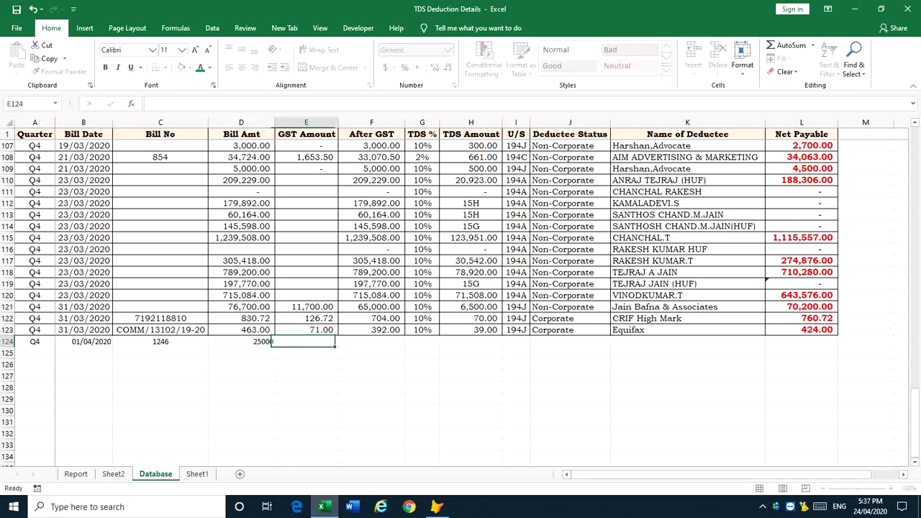
type("0")
key("Tab")
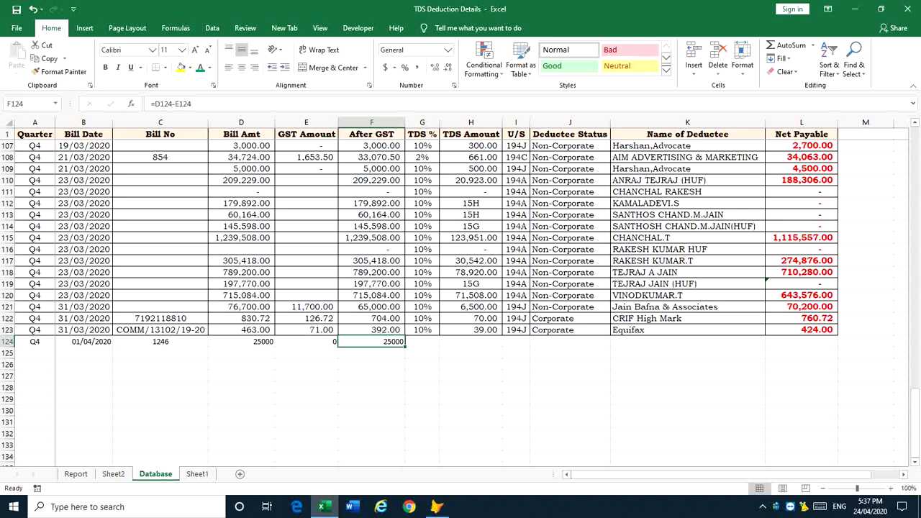
Copy the 10% TDS rate and the TDS Amount formula from row 123 into row 124.
key("Tab")
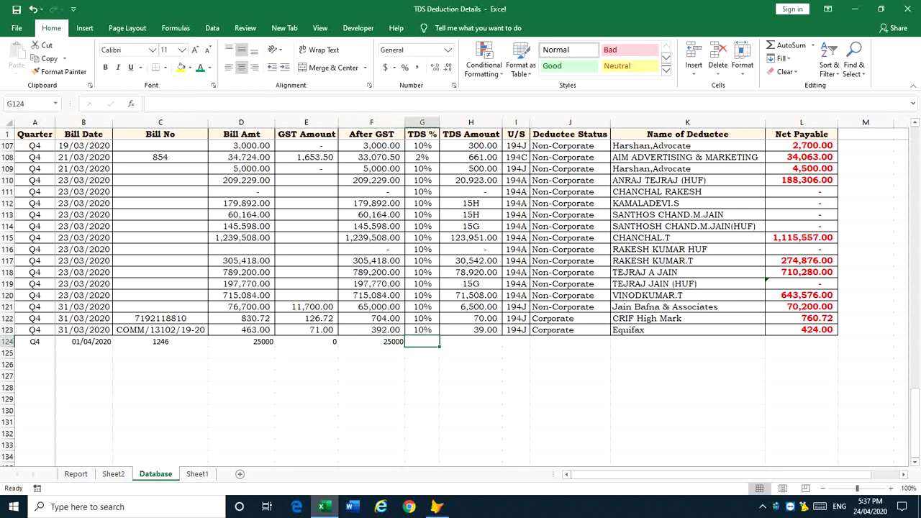
key("Up")
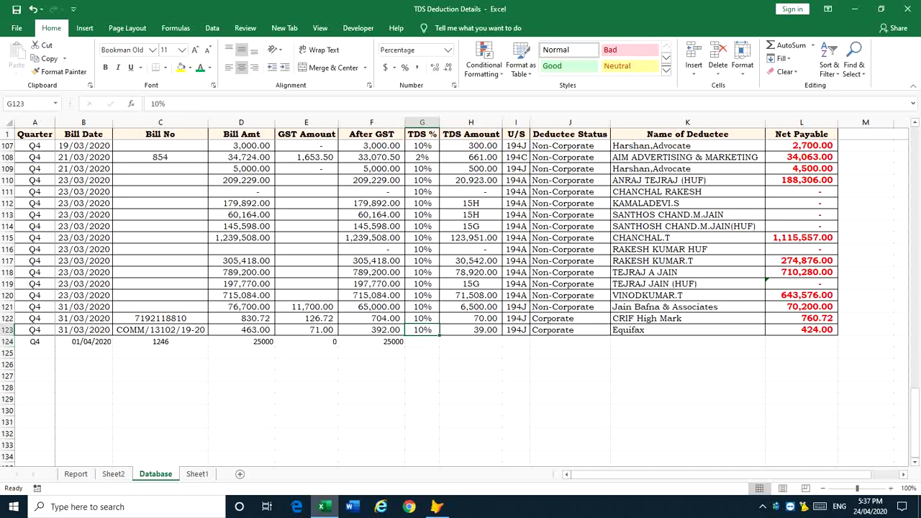
key("ctrl+c")
key("Down")
key("Return")
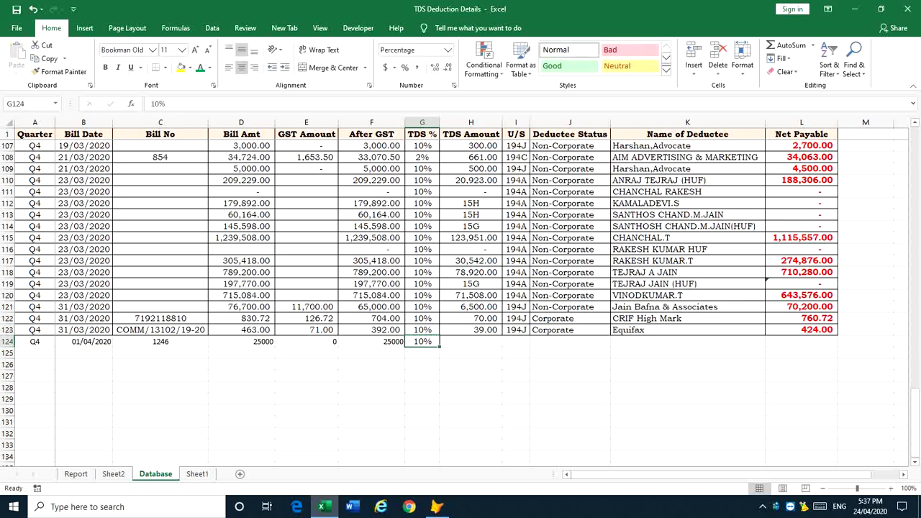
key("Right")
key("Up")
key("ctrl+c")
key("Down")
key("Return")
scroll(460, 295, "up", 2)
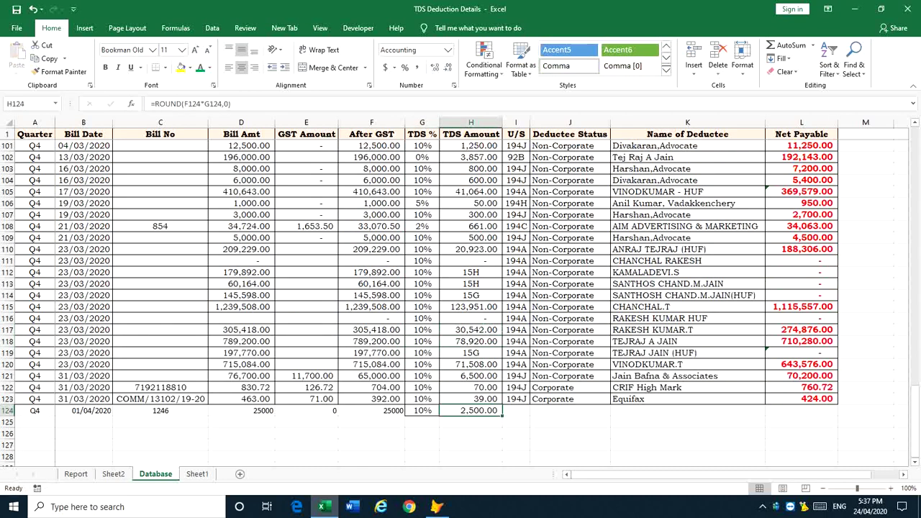
Copy the U/S value 194J and the Deductee Status Corporate from row 123 into row 124.
scroll(461, 295, "down", 1)
key("Right")
key("Up")
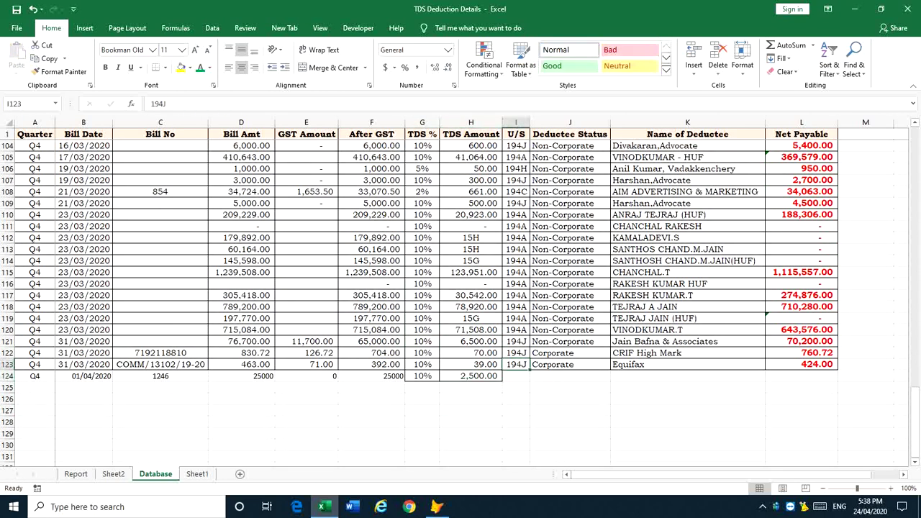
key("ctrl+c")
key("Down")
key("Return")
key("Right")
left_click(570, 365)
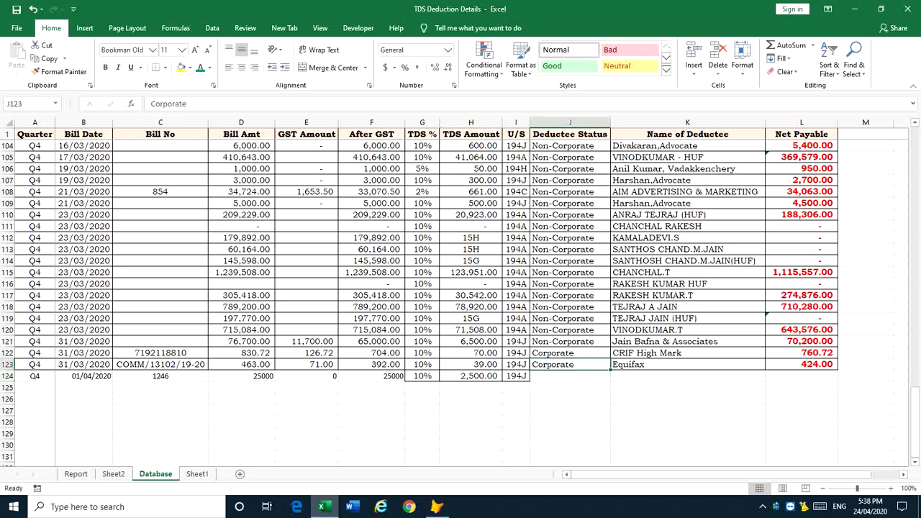
key("ctrl+c")
key("Down")
key("Return")
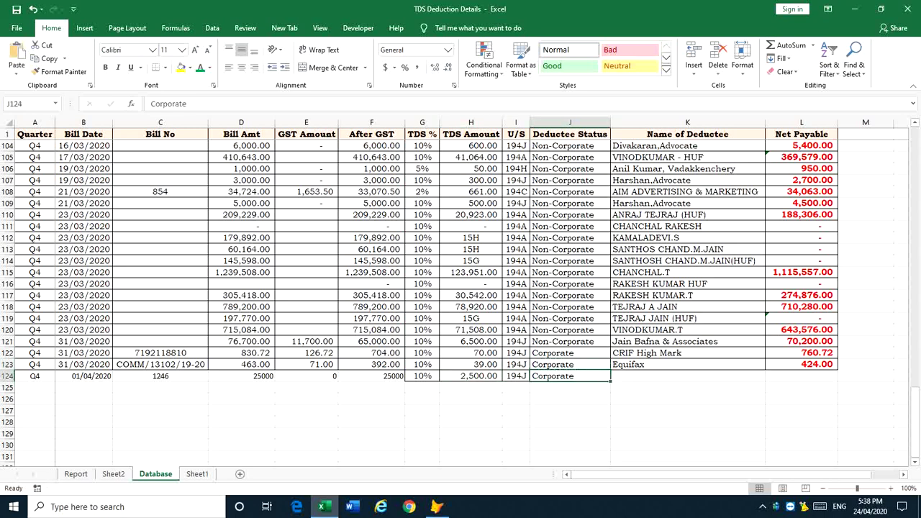
Enter ABCD COMPANY as the deductee name in row 124 and copy the Net Payable formula down from row 123.
left_click(687, 376)
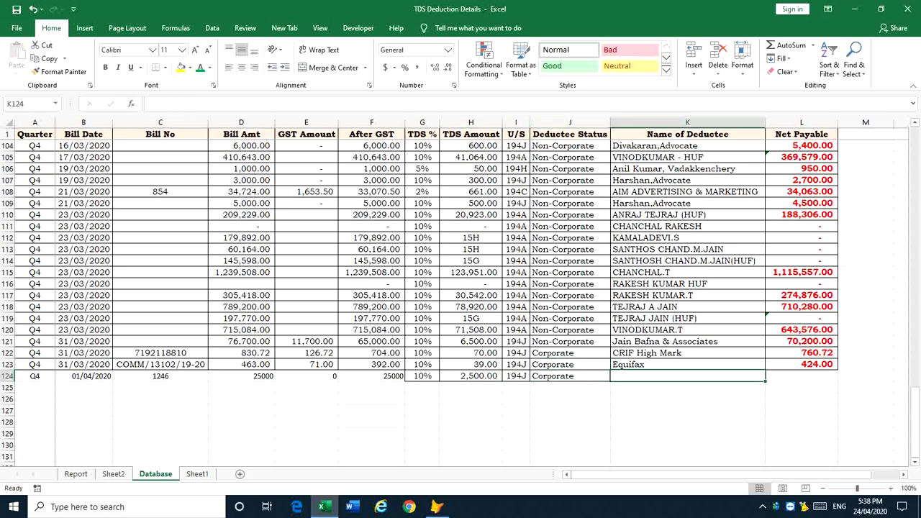
type("ABCD CO")
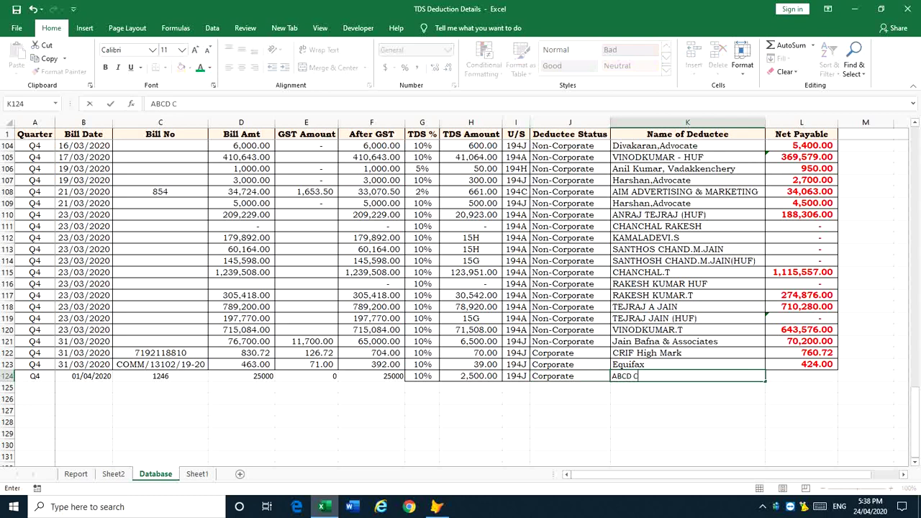
type("MPANY")
key("Return")
left_click(802, 365)
key("ctrl+c")
key("Down")
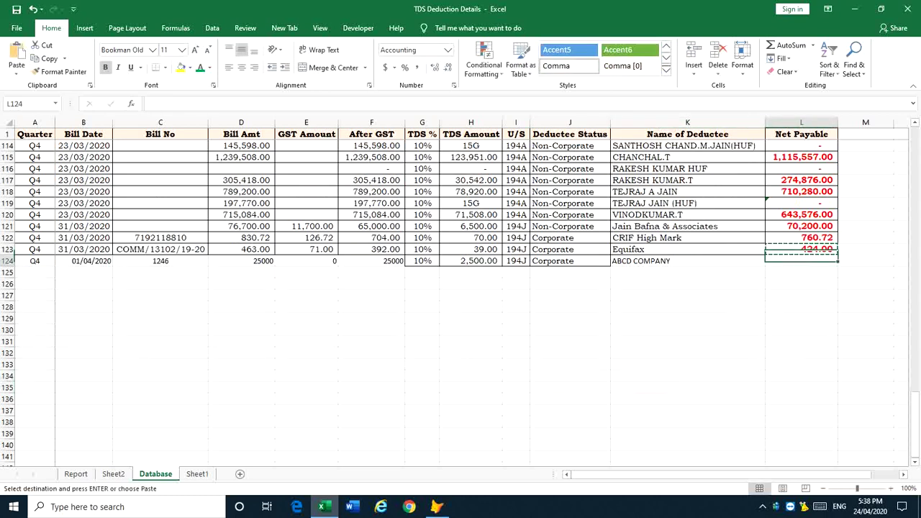
key("Return")
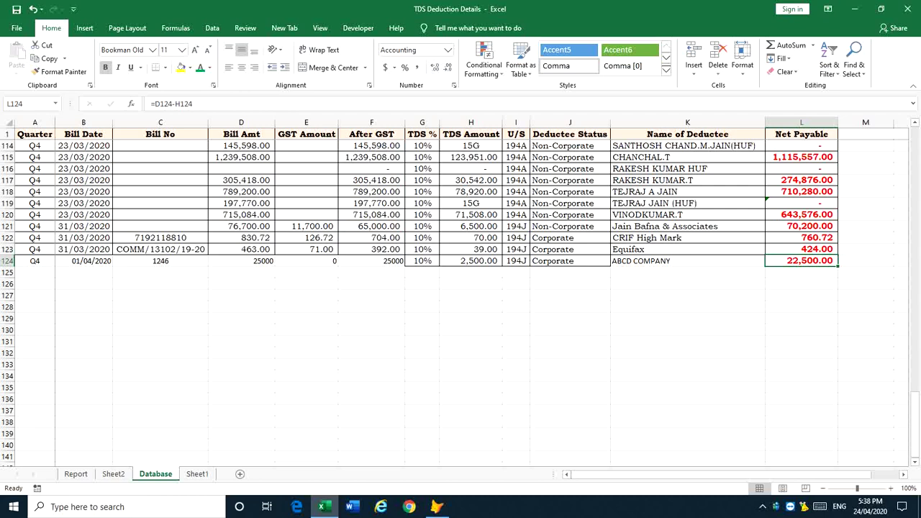
Refresh the PivotTable on Sheet2 from the Database sheet and check its Q4 rows for the new April record.
scroll(421, 303, "up", 1)
left_click(113, 474)
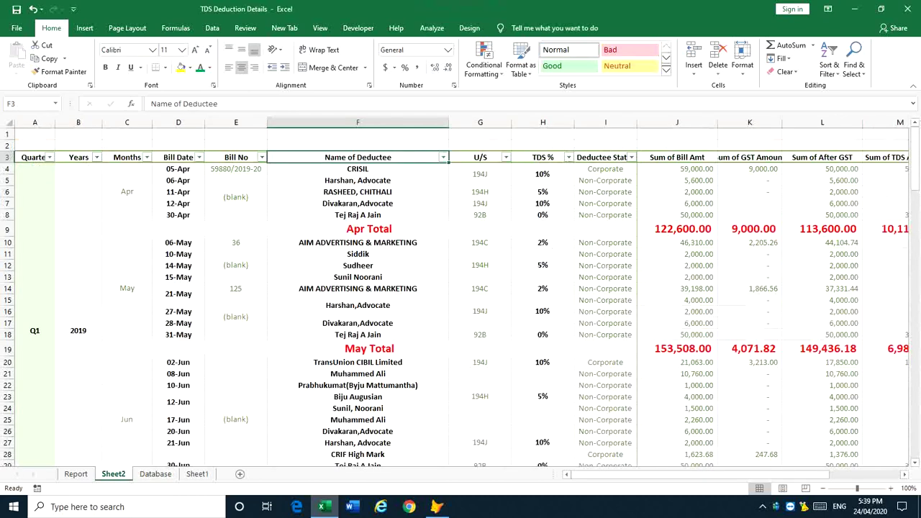
scroll(460, 295, "down", 4)
scroll(461, 295, "down", 20)
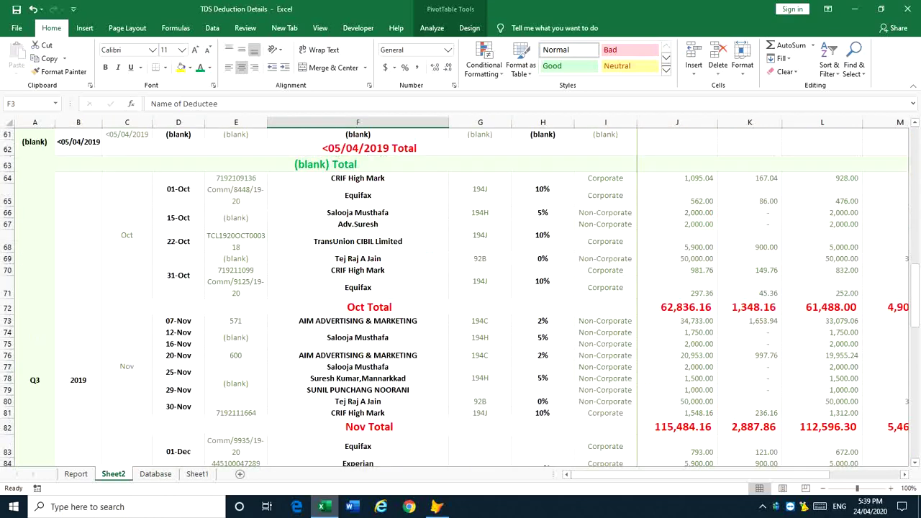
scroll(460, 295, "down", 13)
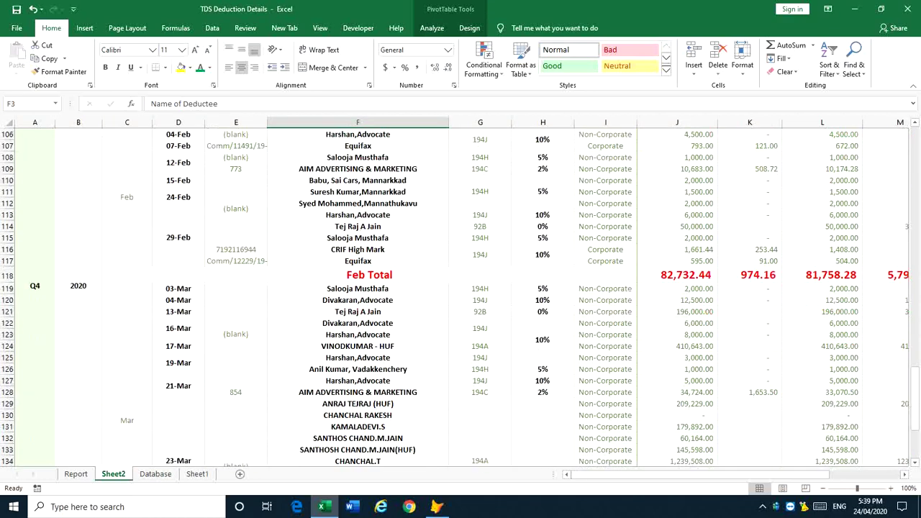
scroll(461, 295, "down", 1)
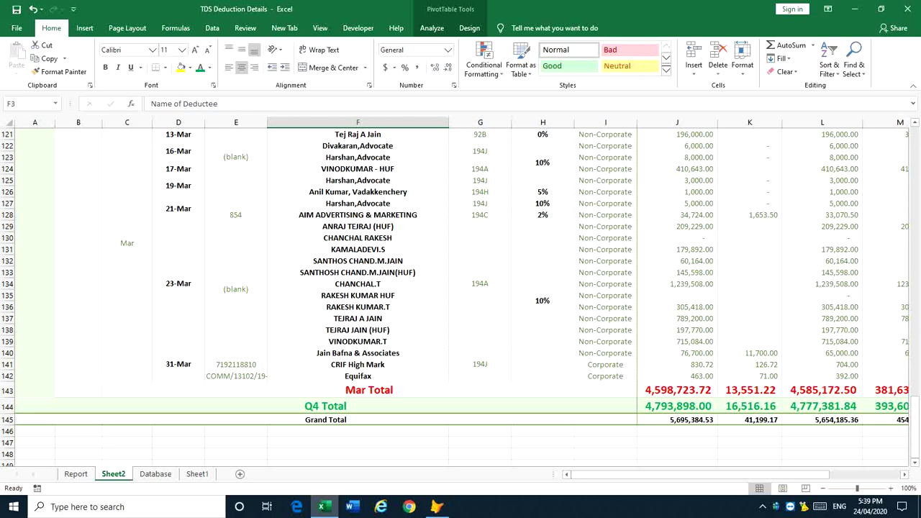
right_click(309, 168)
left_click(338, 200)
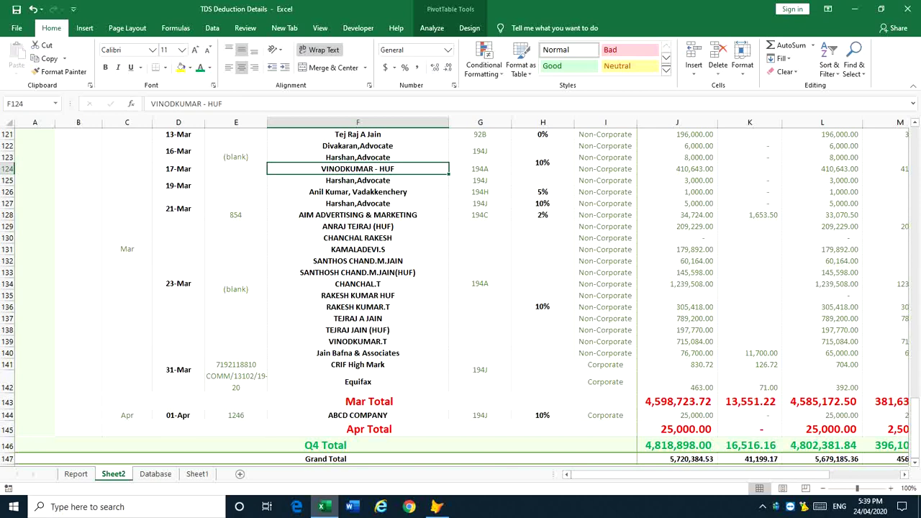
scroll(173, 414, "up", 3)
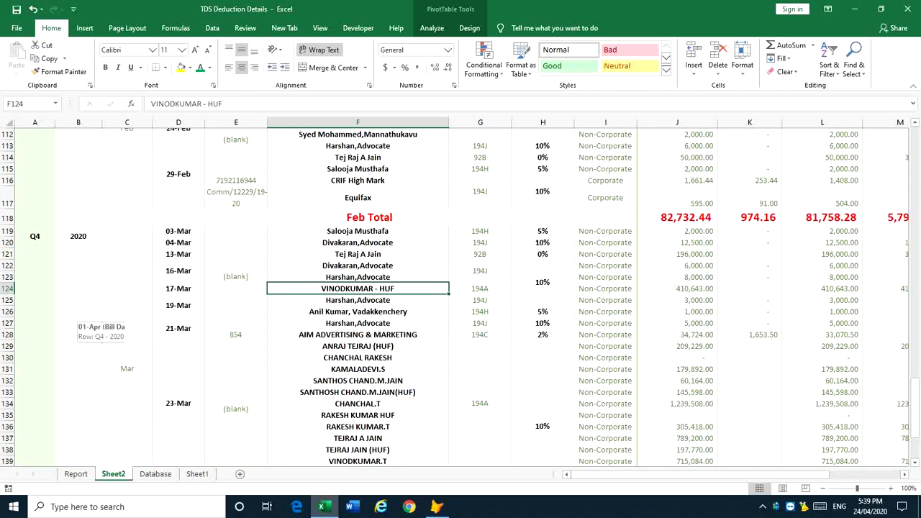
scroll(94, 317, "down", 4)
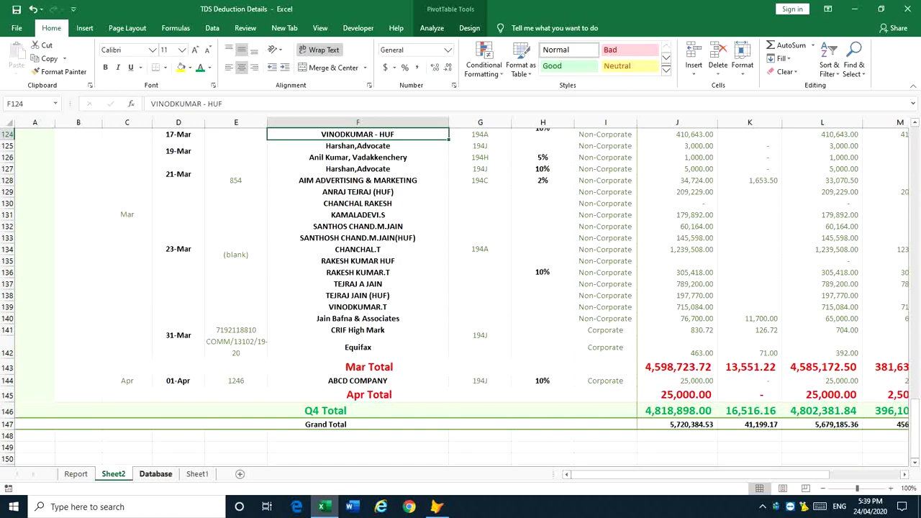
Clear the contents of row 124 on the Database sheet and refresh the PivotTable on Sheet2.
left_click(156, 473)
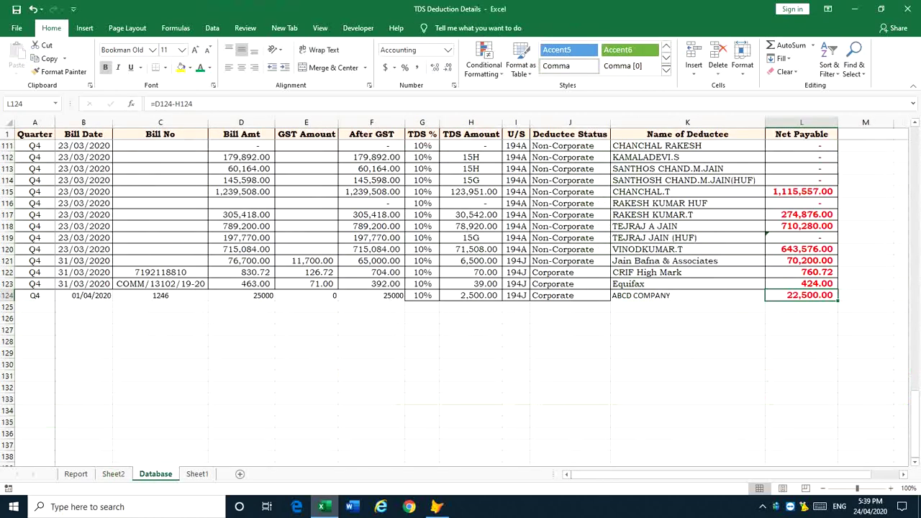
left_click(7, 295)
key("Delete")
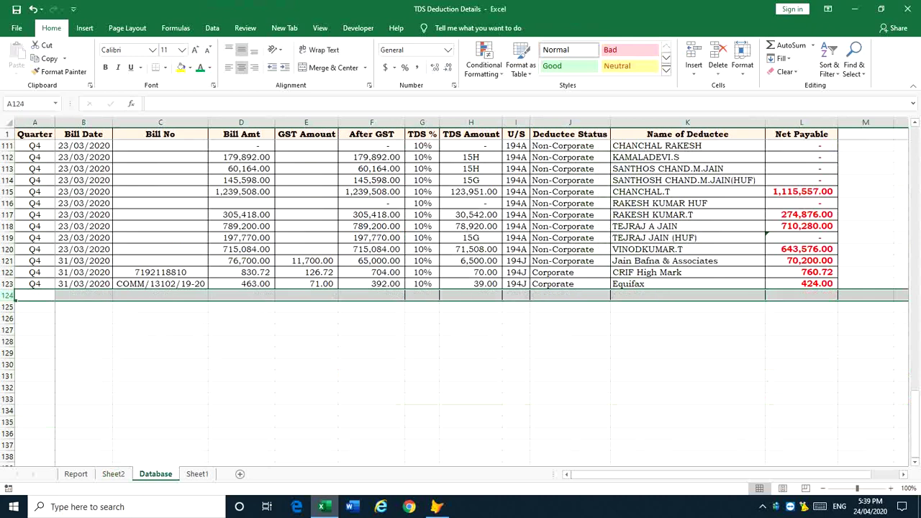
left_click(113, 474)
right_click(173, 310)
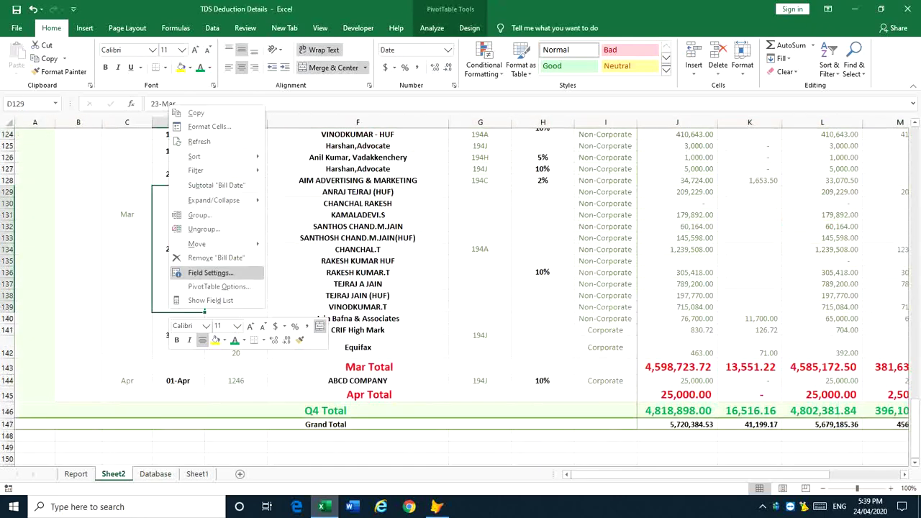
left_click(205, 142)
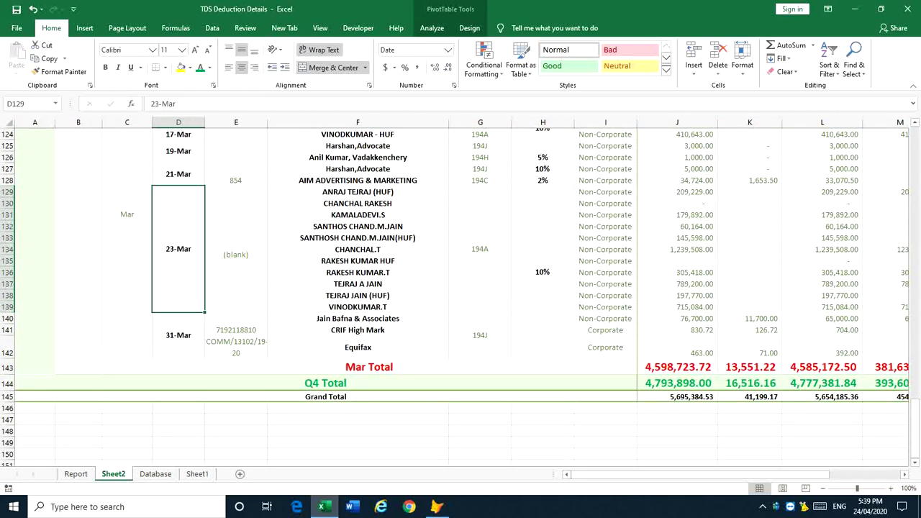
Freeze the panes on Sheet2 at cell C4 to keep the PivotTable header rows and the Years column fixed.
scroll(461, 295, "up", 1)
left_click_drag(701, 475, 724, 475)
scroll(881, 403, "up", 20)
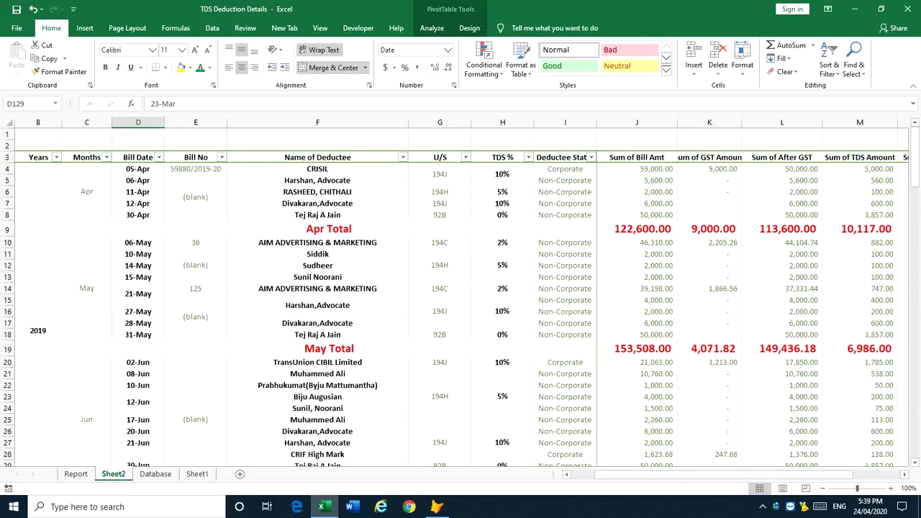
left_click(86, 192)
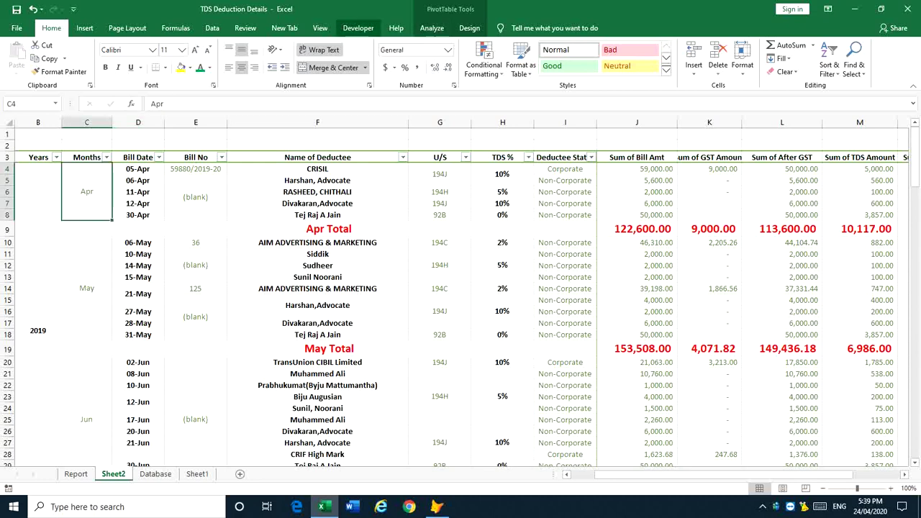
left_click(320, 29)
left_click(388, 64)
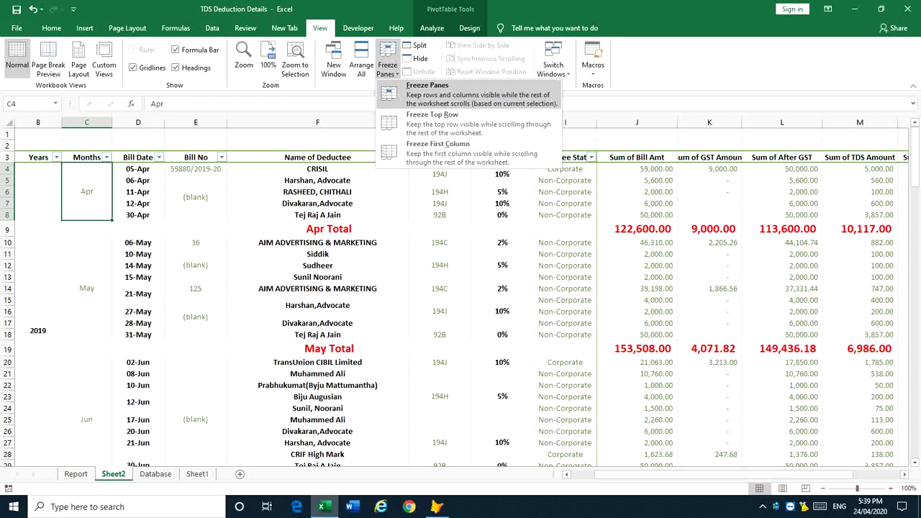
left_click(428, 94)
Examine the PivotTable on Sheet2 from the first quarter to the grand total, and the layout and slicers of the Report sheet.
scroll(460, 309, "down", 15)
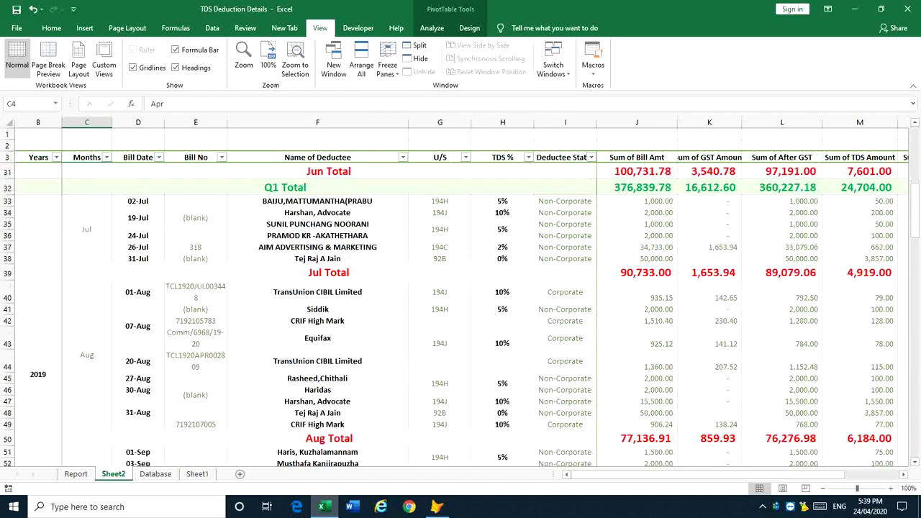
scroll(460, 309, "down", 11)
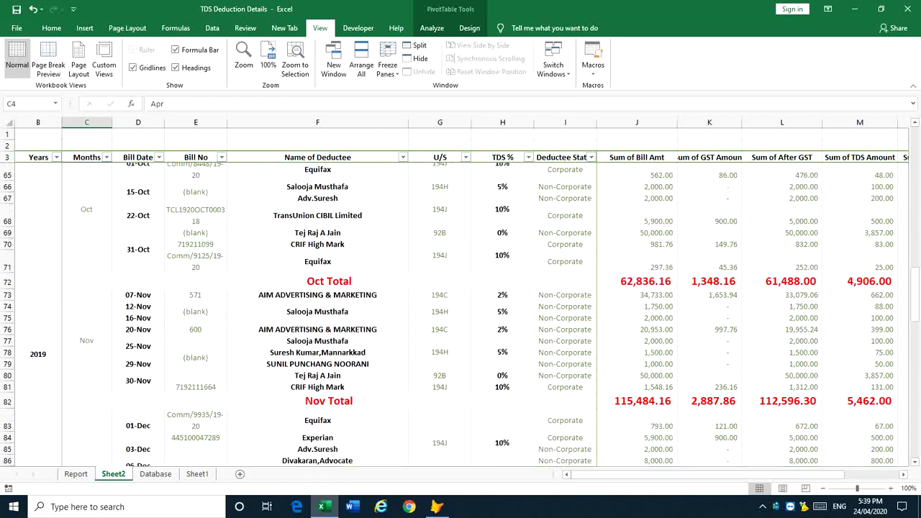
scroll(461, 310, "down", 14)
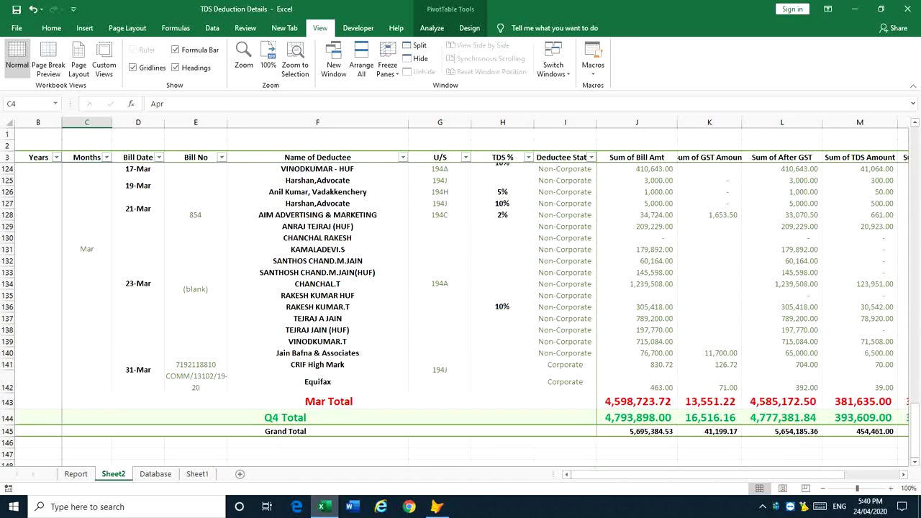
scroll(460, 310, "up", 1)
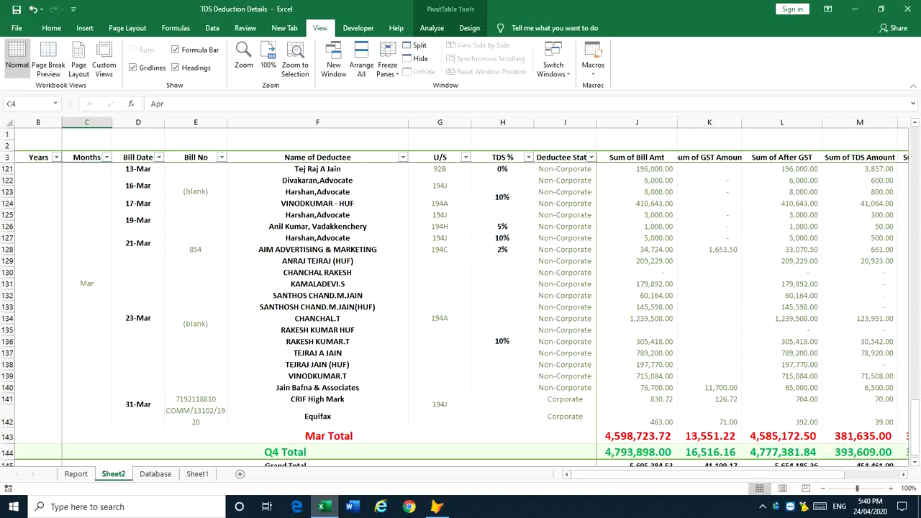
scroll(885, 411, "up", 20)
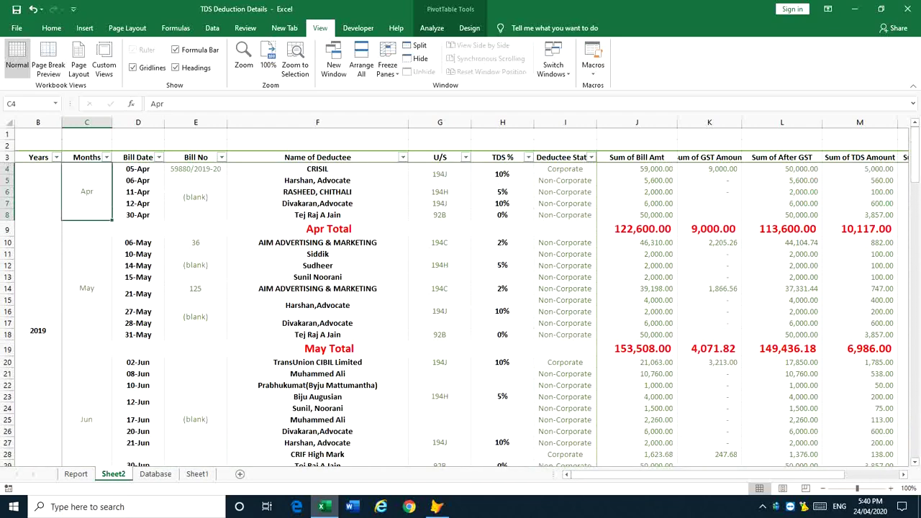
mouse_move(838, 474)
left_mouse_down()
mouse_move(898, 475)
mouse_move(840, 474)
left_mouse_up()
key("ctrl+Page_Up")
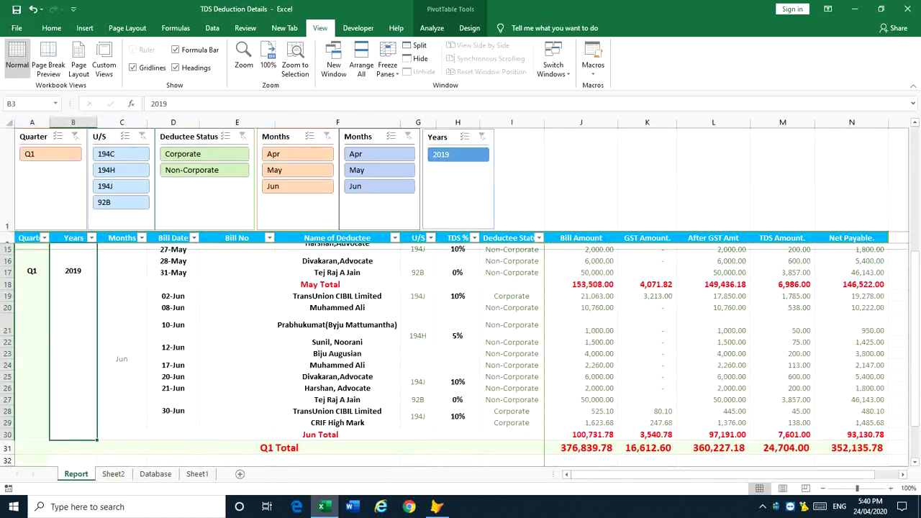
scroll(461, 353, "up", 4)
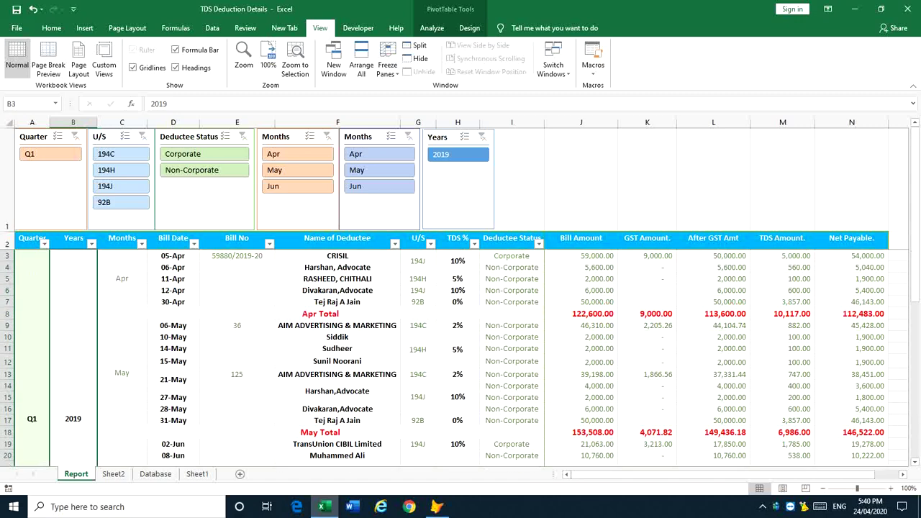
scroll(461, 352, "down", 3)
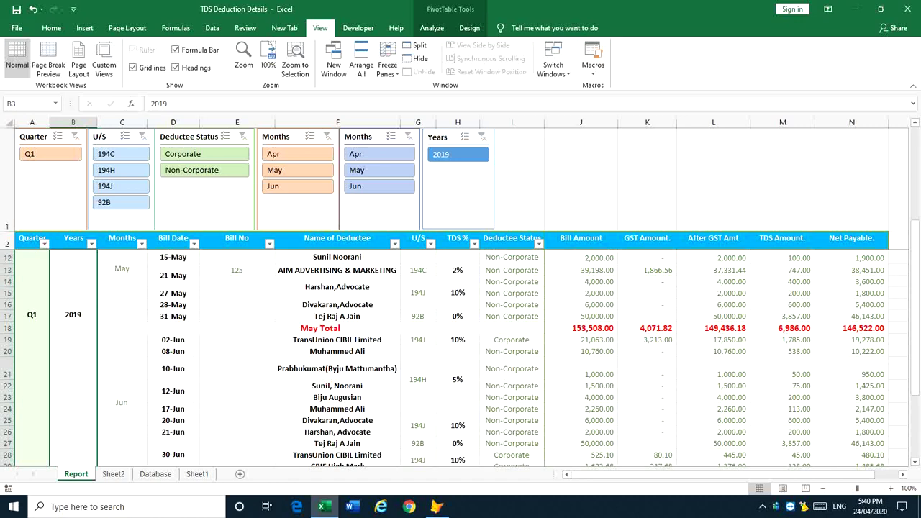
scroll(461, 353, "down", 3)
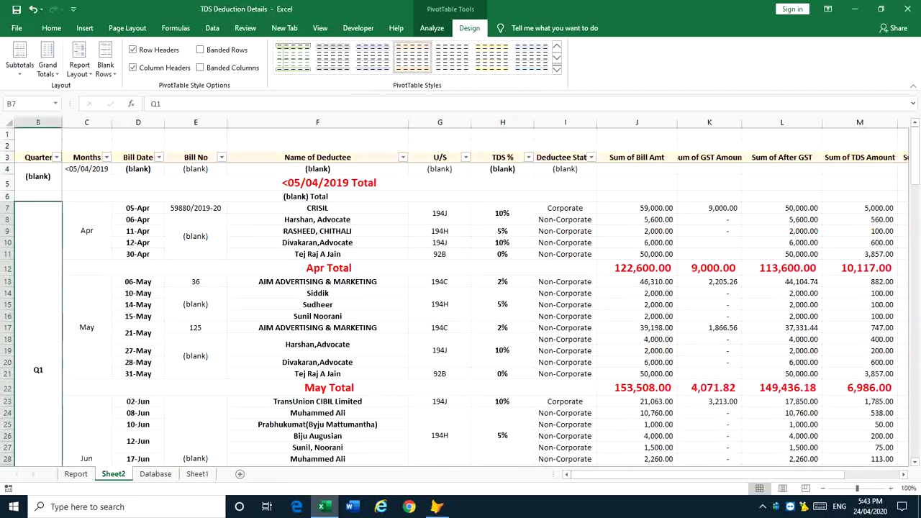
Try the gold medium PivotTable style on the Sheet2 report and apply the blue medium style in its place.
left_click(557, 69)
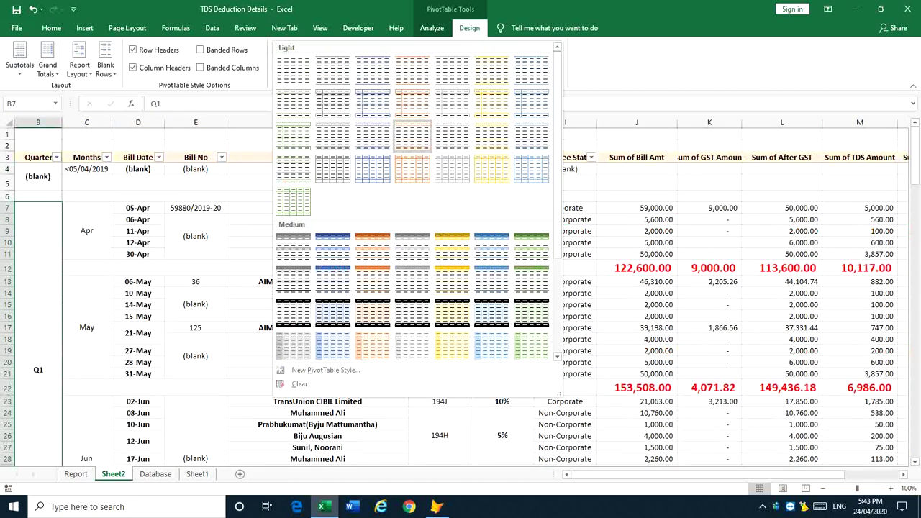
left_click(452, 248)
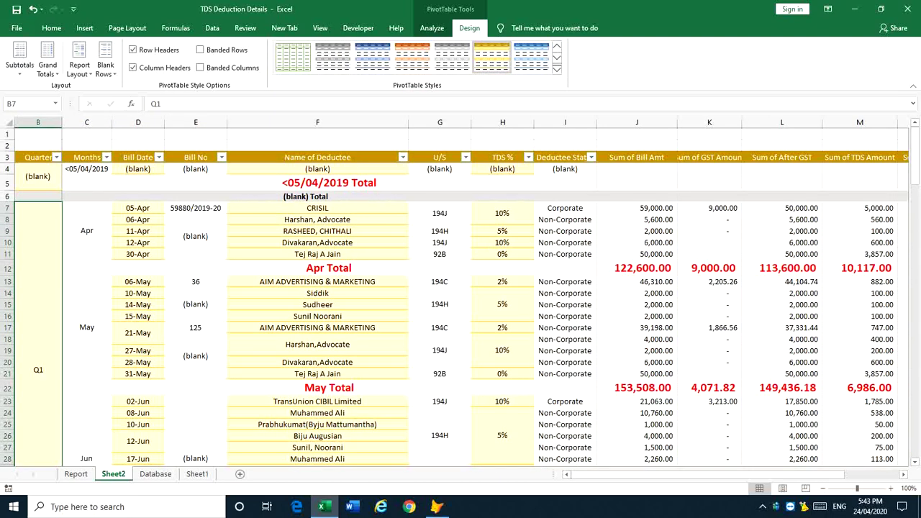
left_click(531, 58)
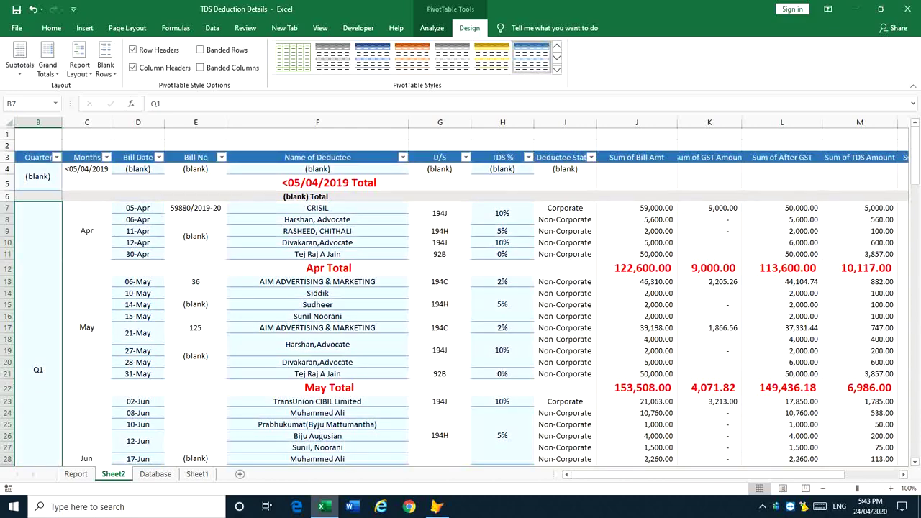
scroll(461, 309, "down", 3)
scroll(460, 309, "down", 5)
scroll(460, 309, "up", 8)
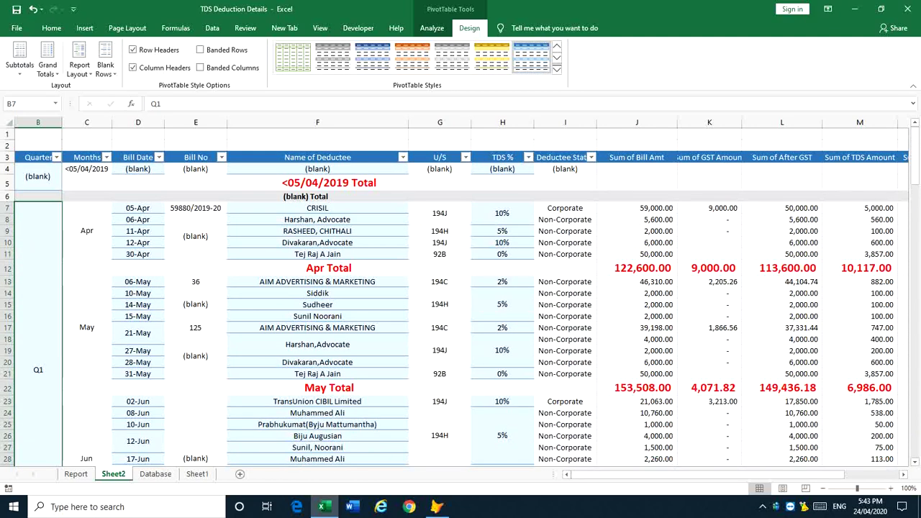
left_click_drag(761, 475, 727, 475)
left_click(305, 196)
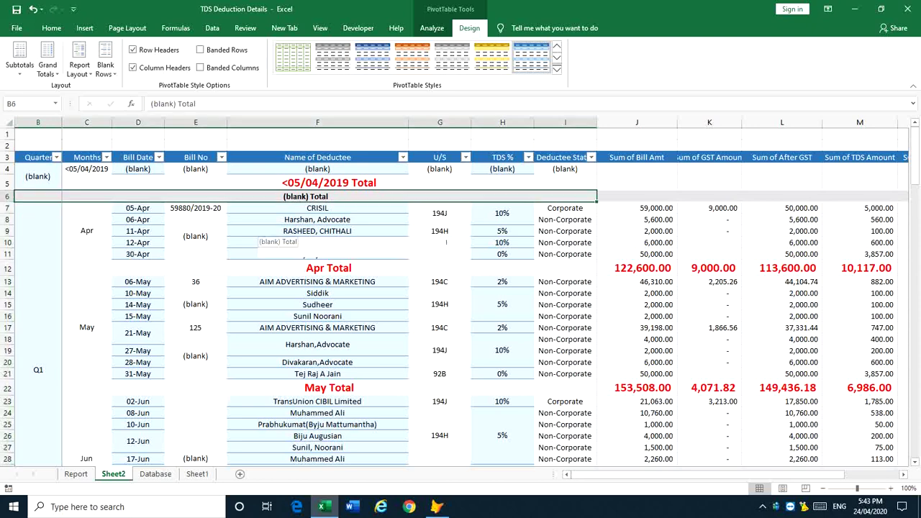
left_click(432, 27)
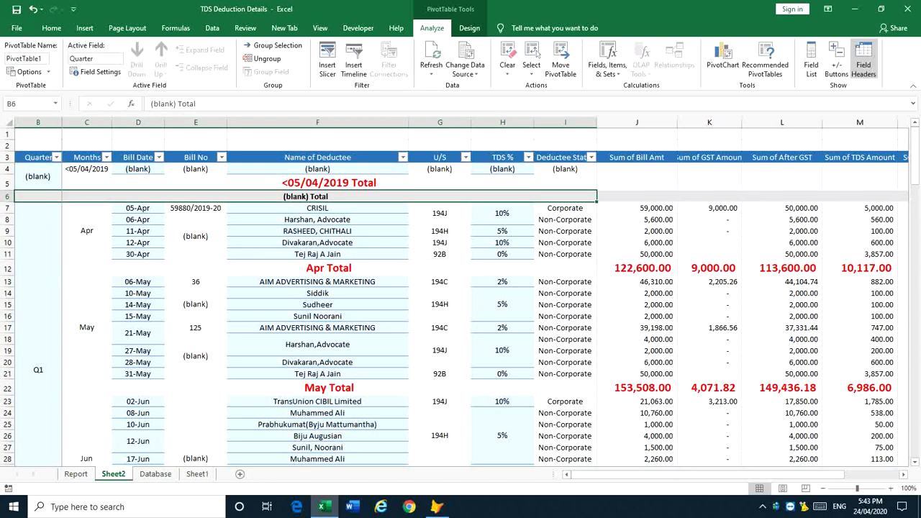
left_click(349, 267)
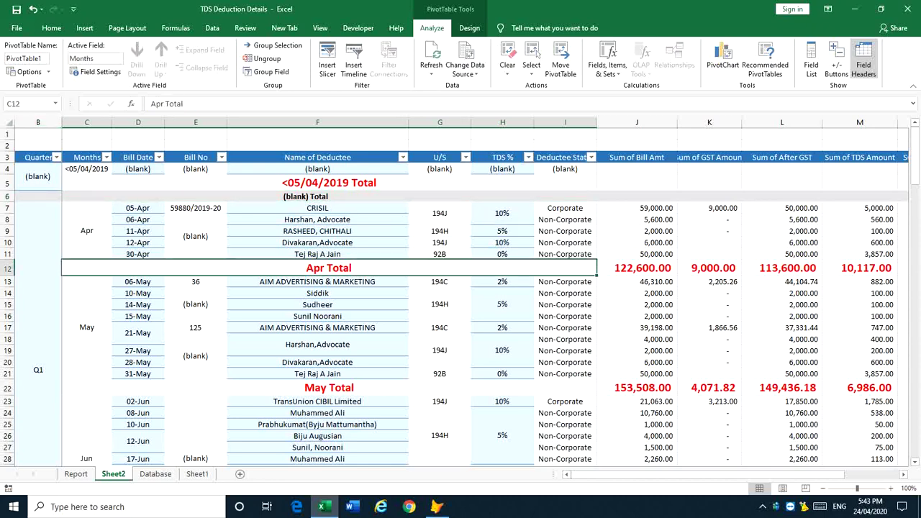
left_click(637, 475)
Filter the PivotTable's Quarter field to show only Q1.
left_click(38, 369)
left_click(57, 156)
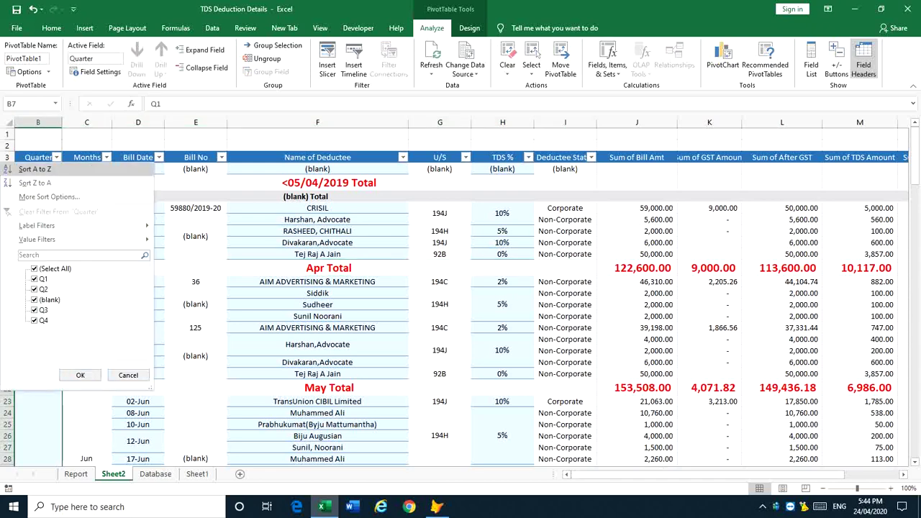
left_click(35, 268)
left_click(34, 278)
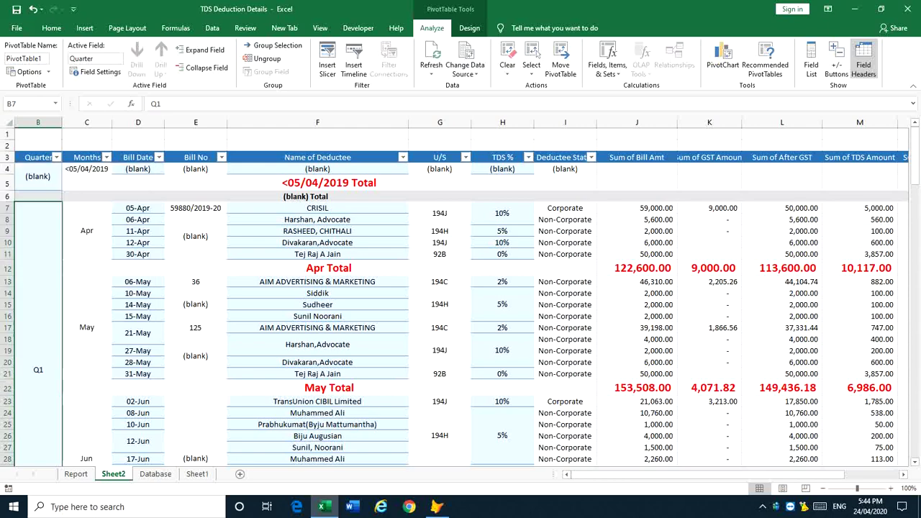
left_click(80, 375)
left_click(138, 293)
scroll(251, 311, "down", 5)
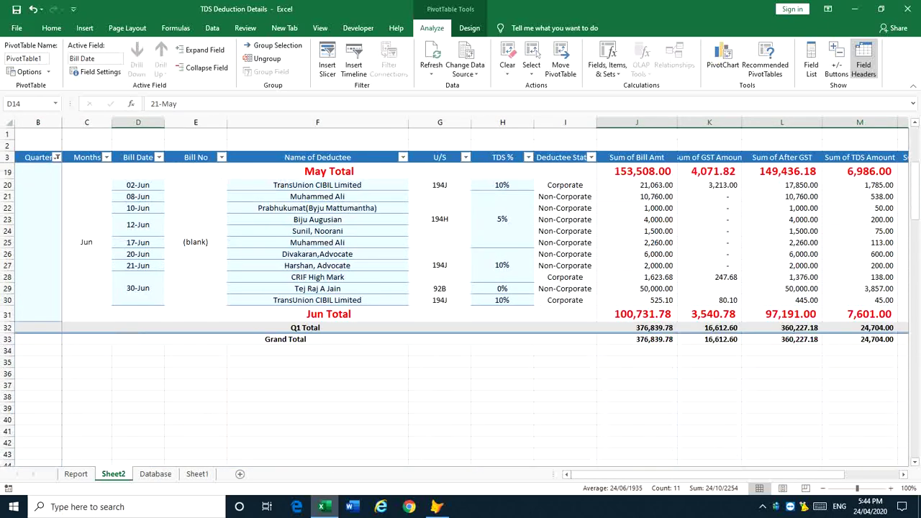
left_click(195, 242)
scroll(195, 242, "up", 5)
Filter the PivotTable's Months field to show only Apr.
left_click(105, 157)
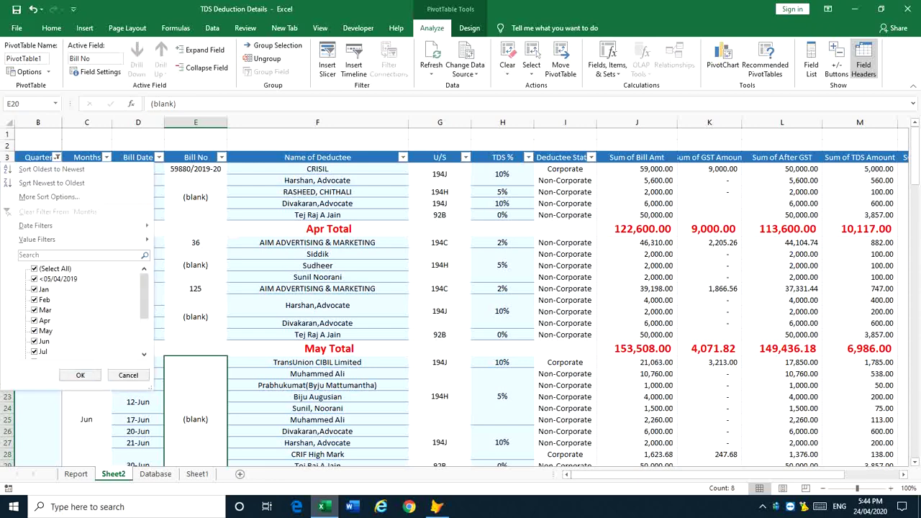
key("space")
key("Down")
key("Down")
key("Down")
key("Down")
key("Down")
key("space")
key("Return")
Clear the Months and Quarter filters of the Sheet2 PivotTable so every month and quarter is included.
left_click(106, 157)
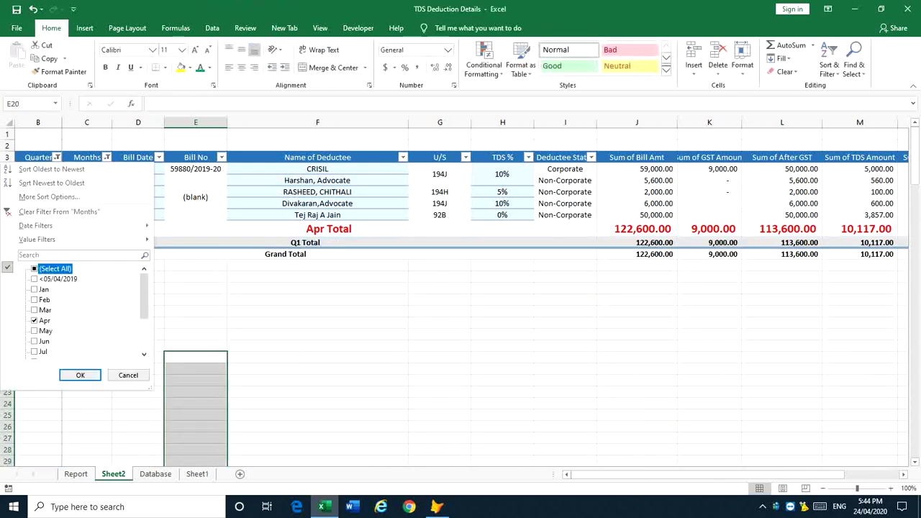
key("space")
key("Return")
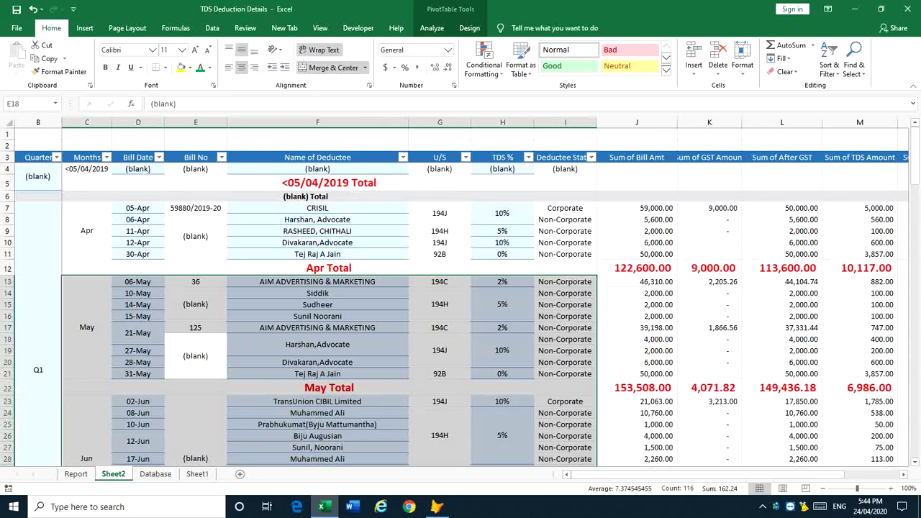
left_click(329, 388)
On the Report sheet, filter the Quarter slicer to Q1 and autofit the Bill Amount column.
key("ctrl+Page_Up")
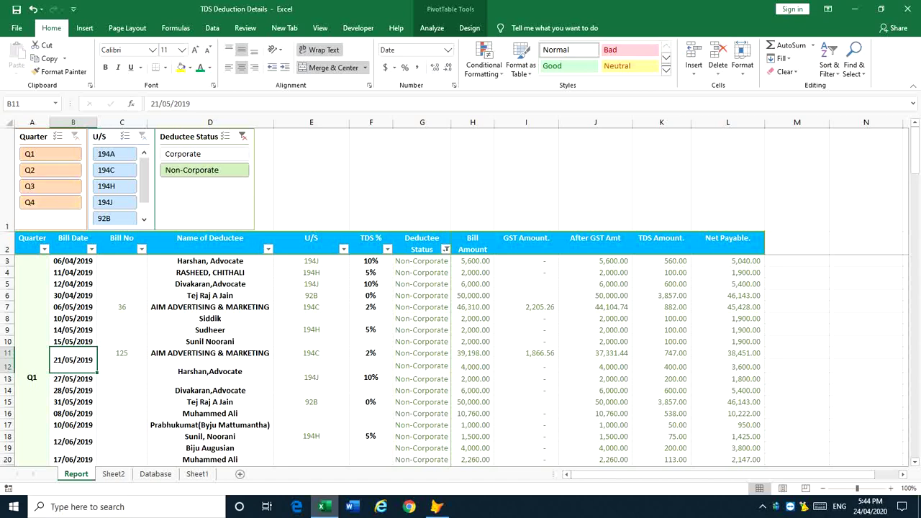
left_click(50, 153)
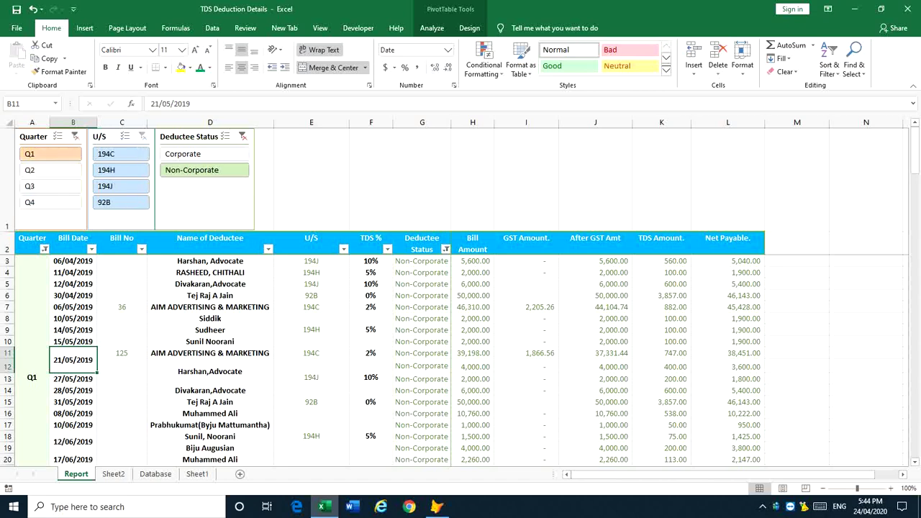
scroll(461, 360, "down", 4)
scroll(461, 324, "up", 1)
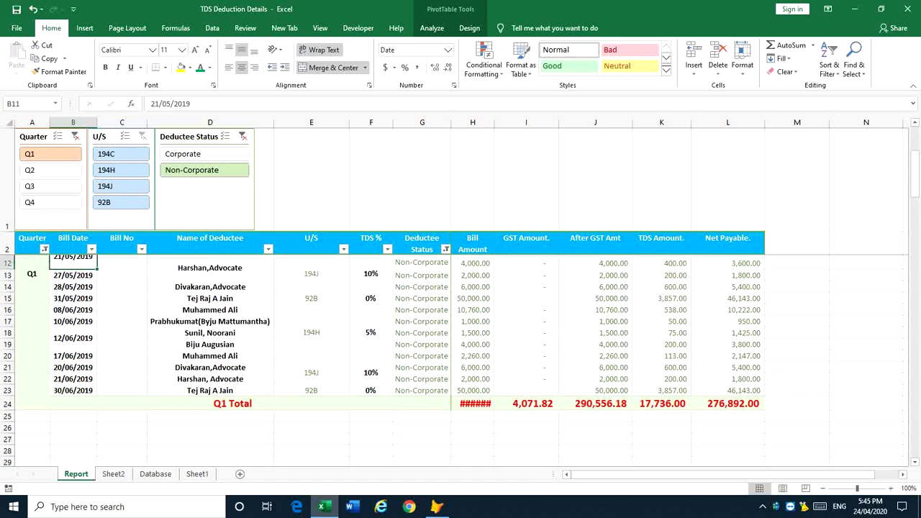
double_click(495, 122)
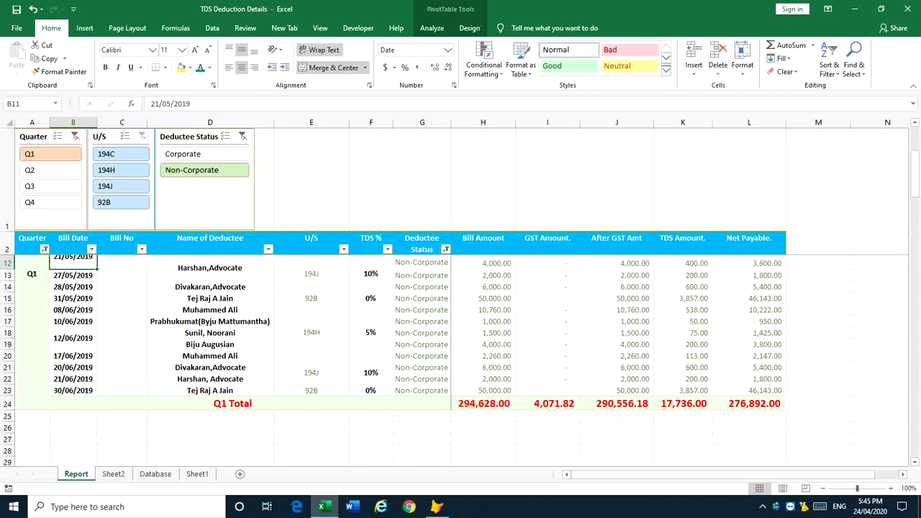
Clear the Report's Deductee Status slicer filter, review the Q1 rows, and filter them to Corporate.
left_click(243, 136)
scroll(216, 165, "up", 2)
scroll(460, 323, "down", 1)
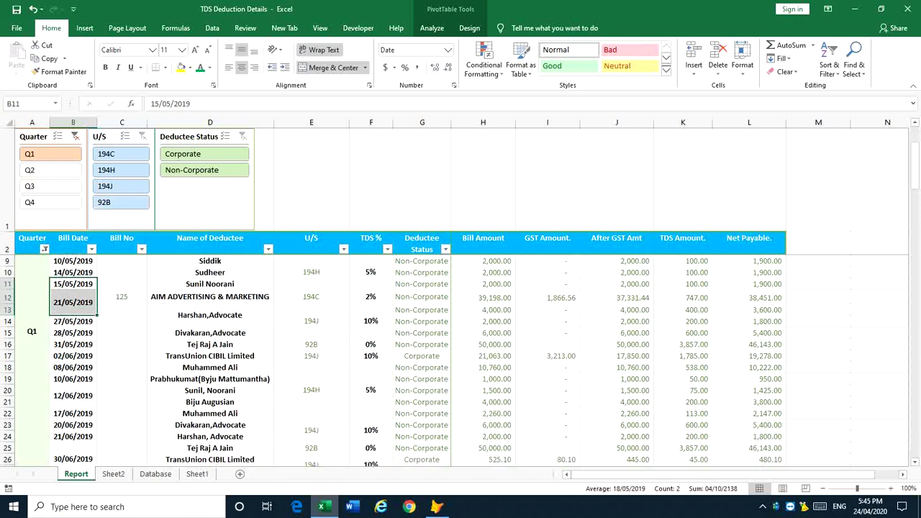
scroll(461, 324, "up", 2)
scroll(461, 324, "down", 3)
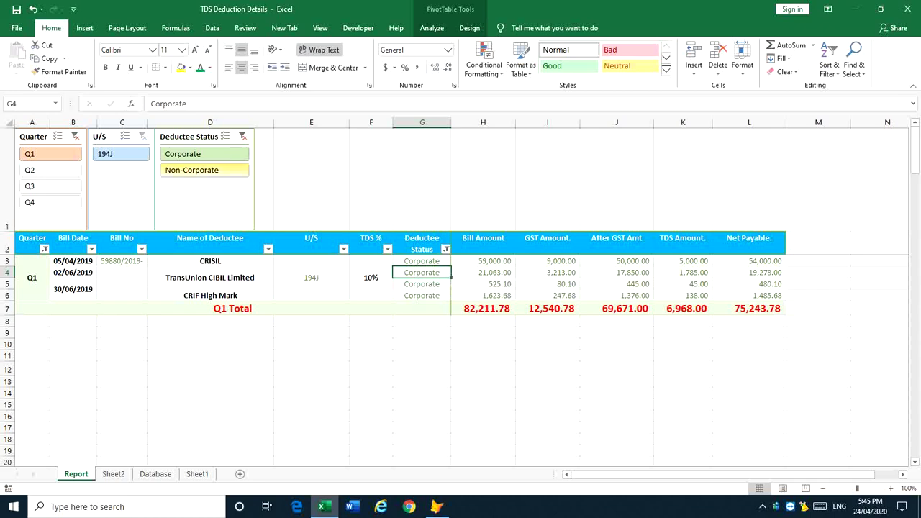
Filter the Q1 rows to Non-Corporate deductees, review them, and clear the Deductee Status slicer filter.
left_click(205, 171)
scroll(442, 356, "down", 2)
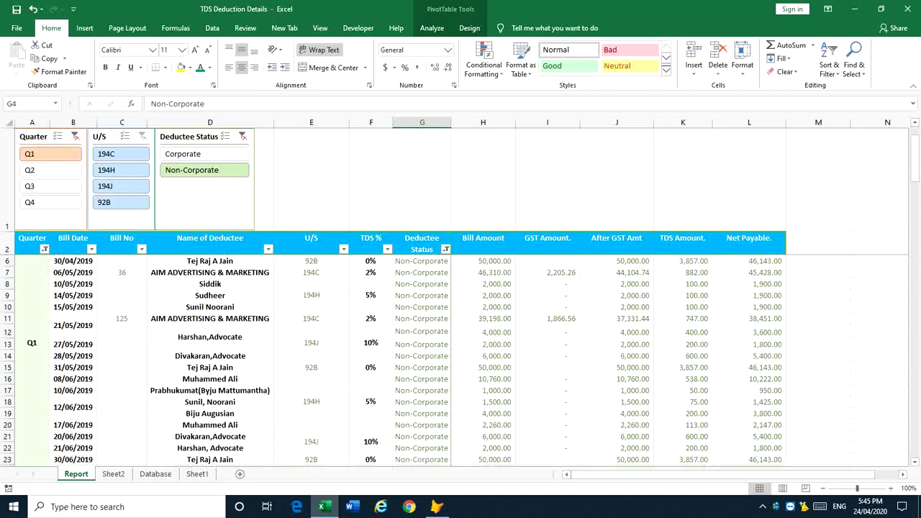
left_click(243, 136)
scroll(460, 360, "down", 3)
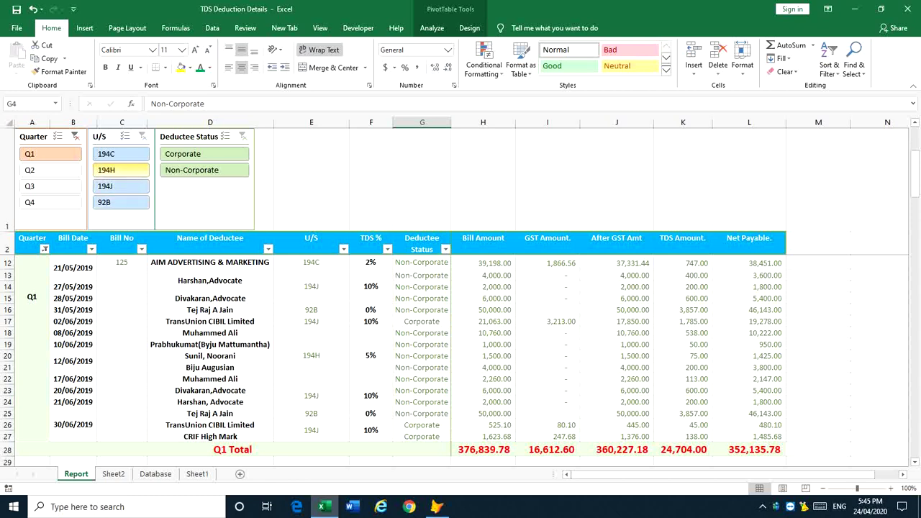
Filter the Q1 report by U/S sections 194C, 194H, 194J and 92B in turn, inspecting each section's rows.
left_click(121, 153)
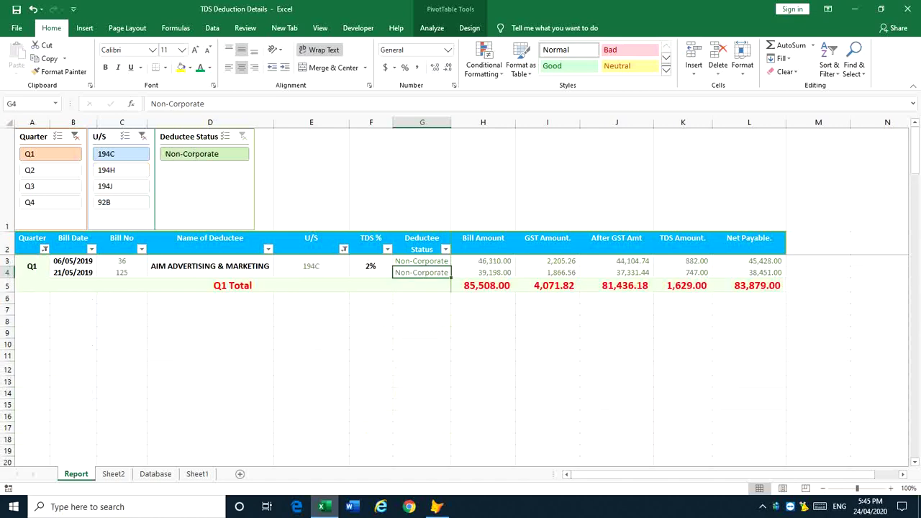
left_click(316, 266)
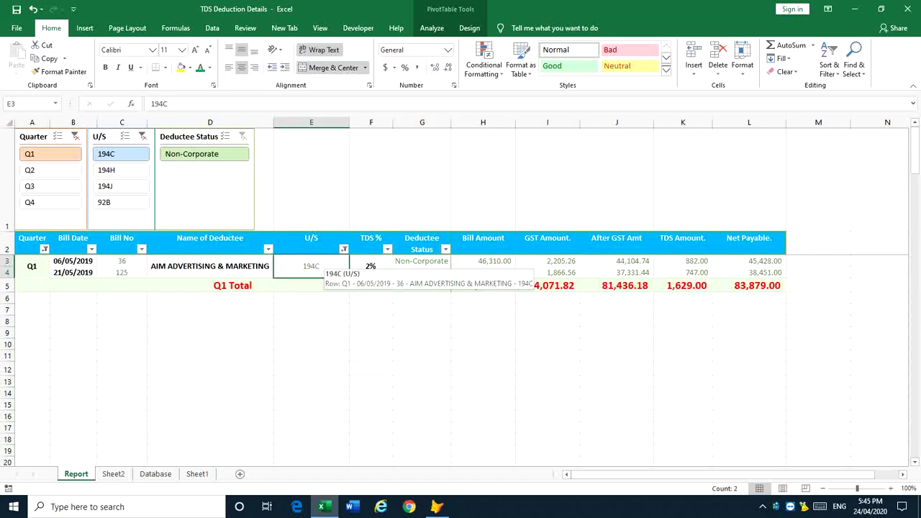
left_click(121, 170)
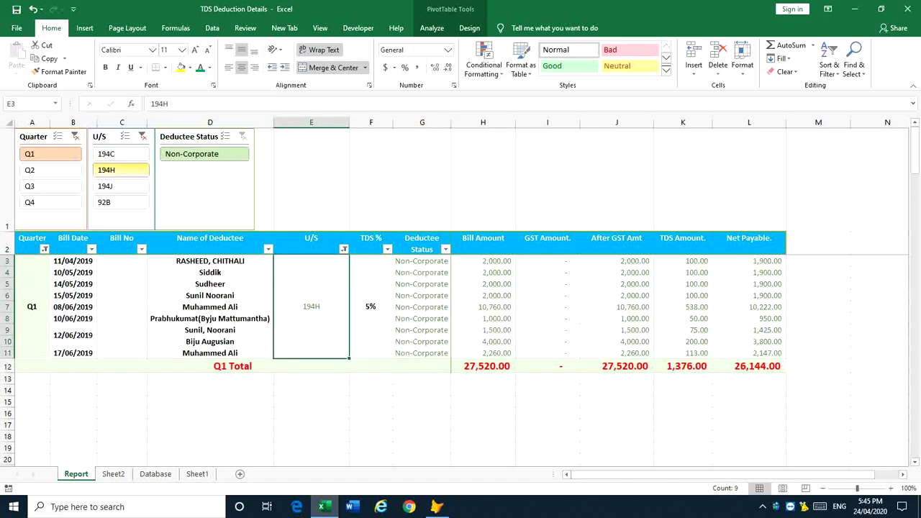
left_click_drag(422, 262, 422, 353)
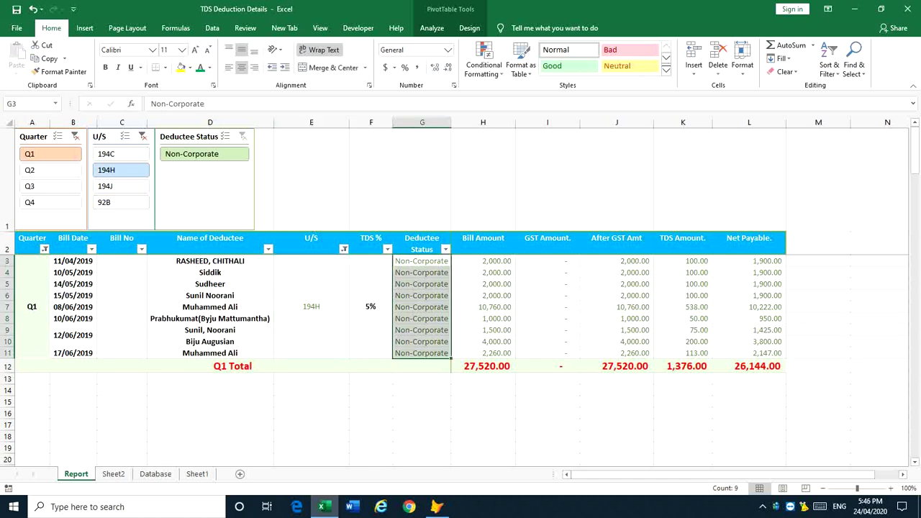
left_click(311, 308)
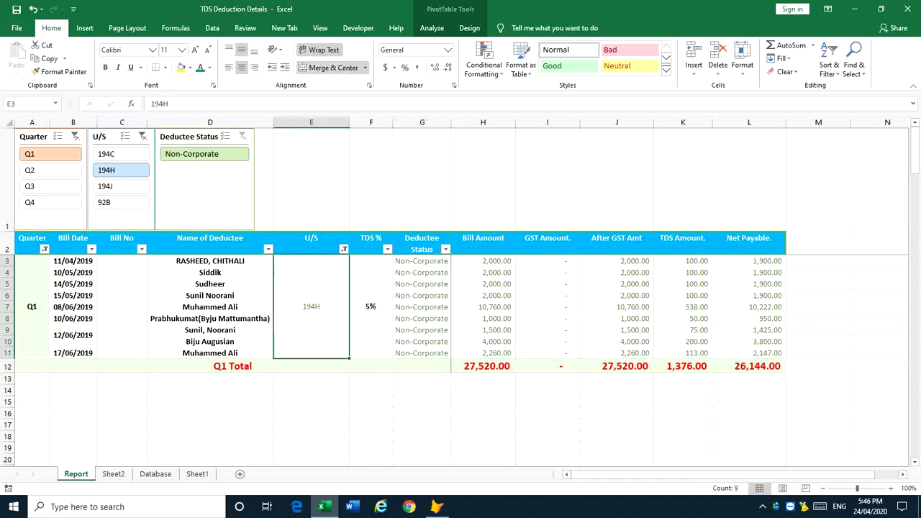
left_click(121, 186)
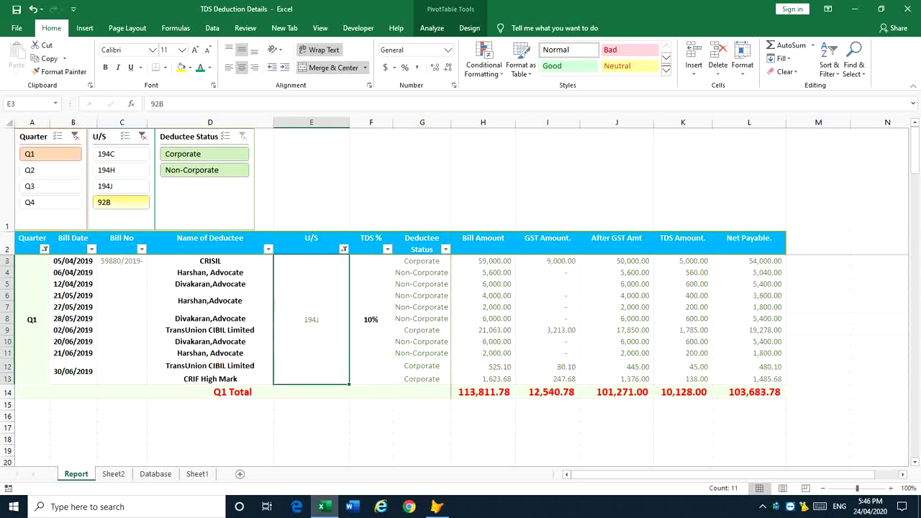
left_click(121, 202)
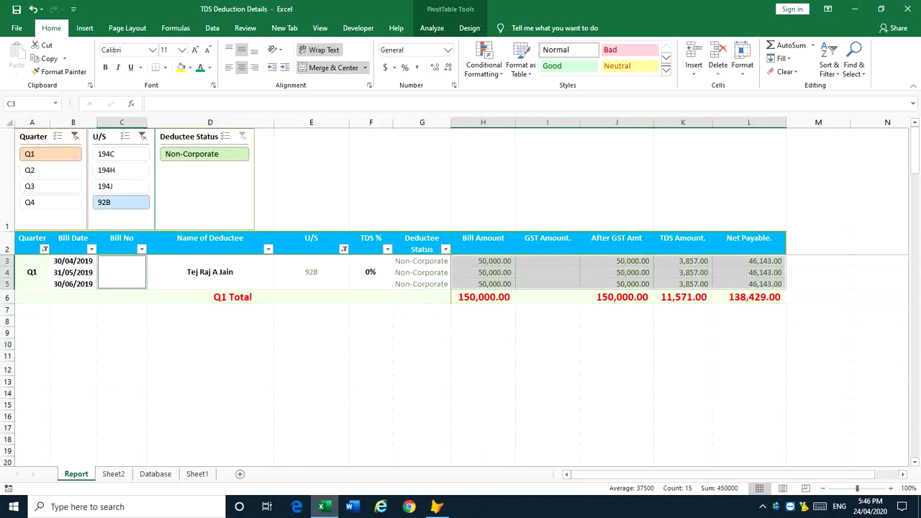
left_click(32, 272)
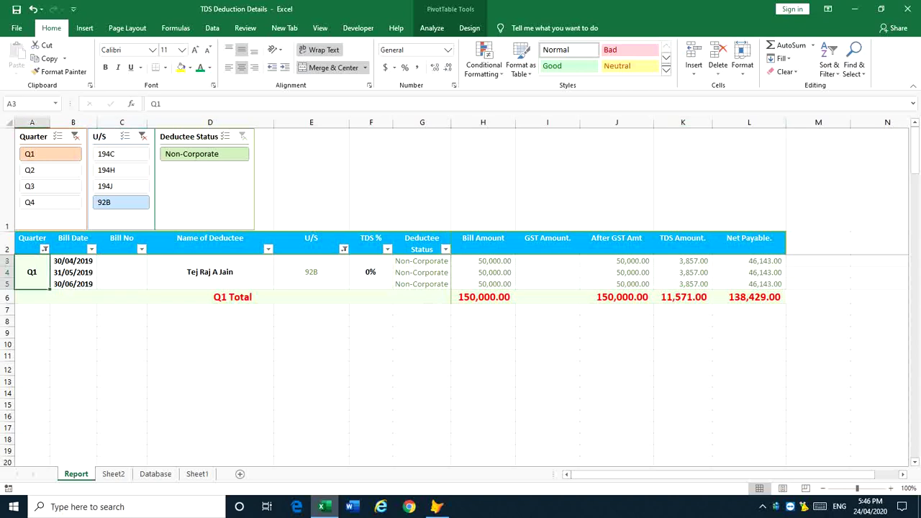
Clear the U/S slicer filter and switch the Report's Quarter slicer to Q2.
left_click(143, 136)
scroll(461, 360, "down", 5)
left_click(50, 170)
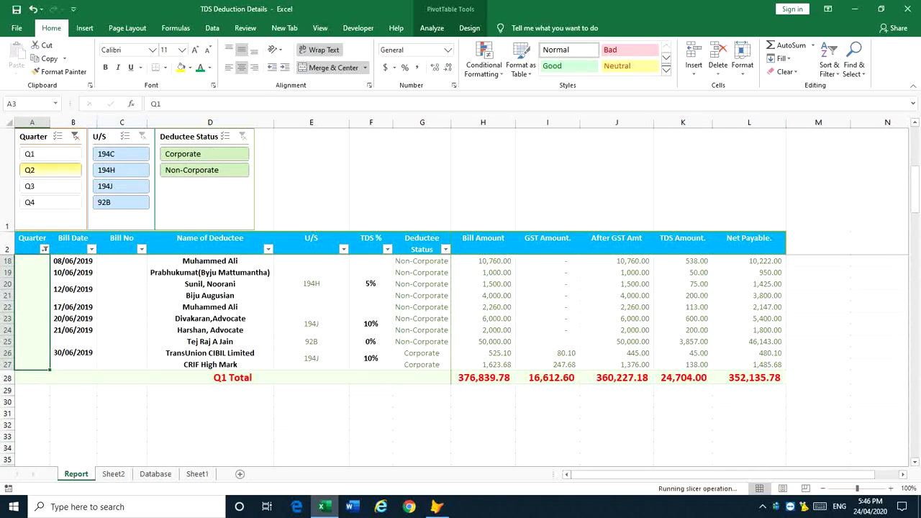
scroll(461, 360, "up", 5)
left_click(211, 319)
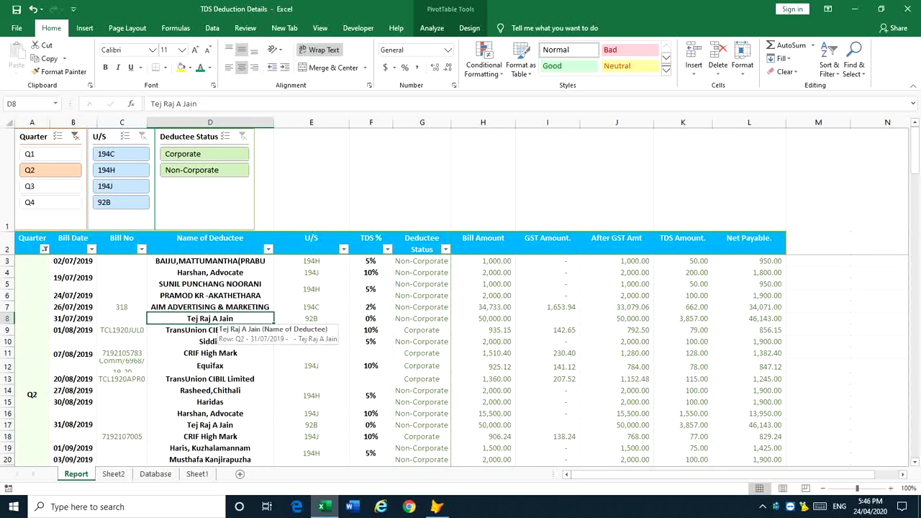
Filter the Q2 report to Corporate and to Non-Corporate deductees in turn, reviewing each result down to the quarter total.
left_click(204, 155)
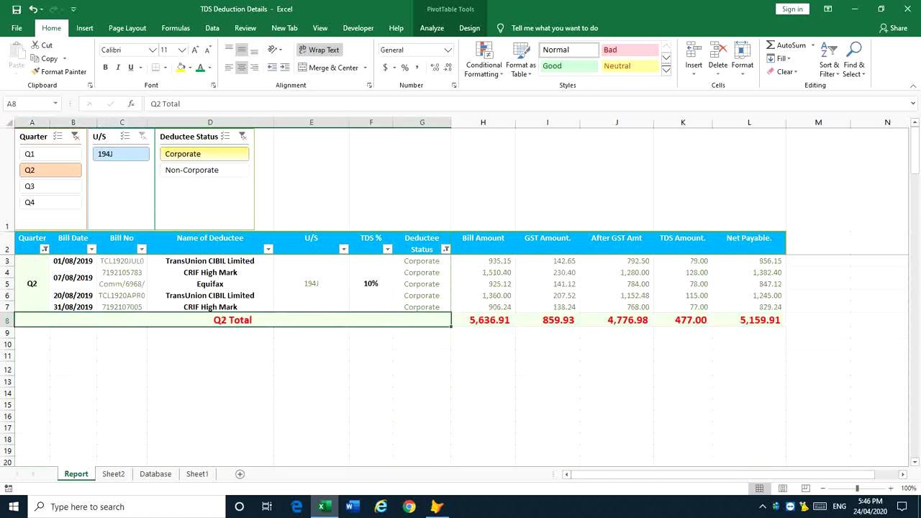
left_click(204, 171)
scroll(230, 317, "down", 3)
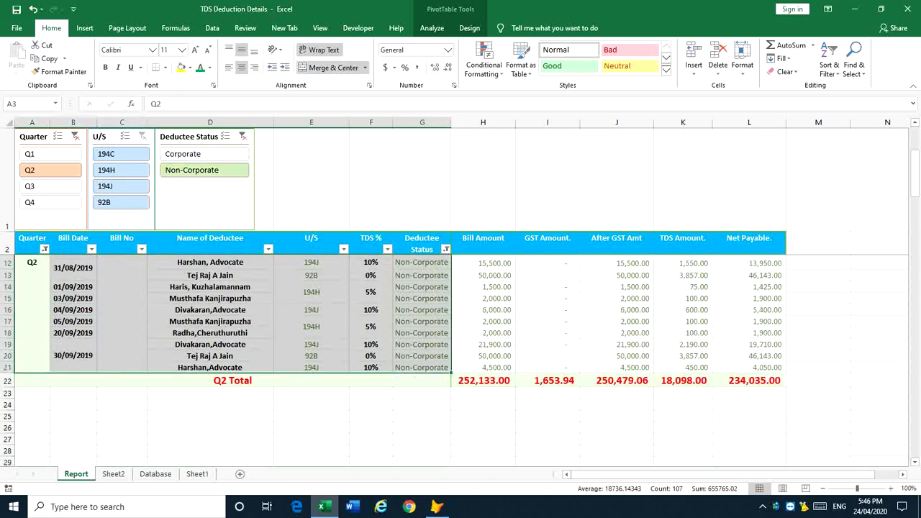
left_click(209, 275)
scroll(210, 288, "up", 3)
Filter the Q2 report by U/S sections 194C, 194H, 194J and 92B in turn, and clear the Deductee Status filter.
left_click(120, 154)
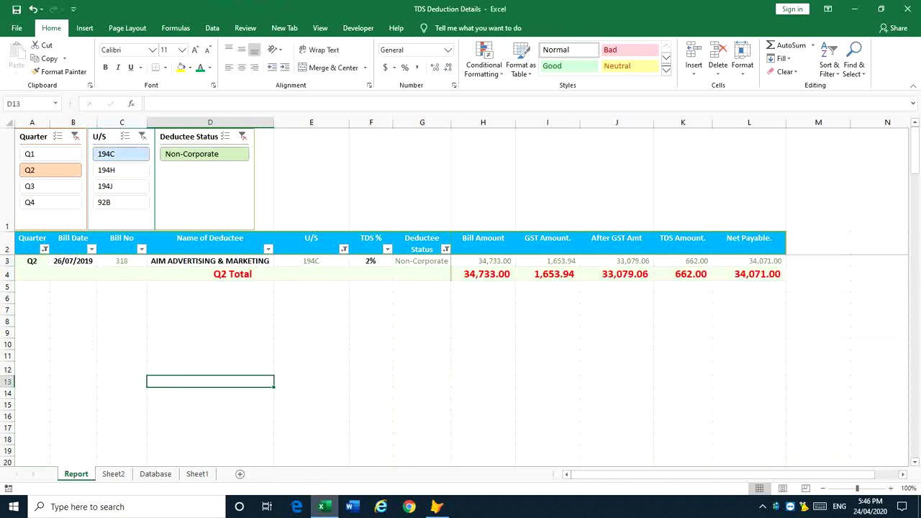
left_click(121, 170)
left_click(120, 186)
left_click(120, 202)
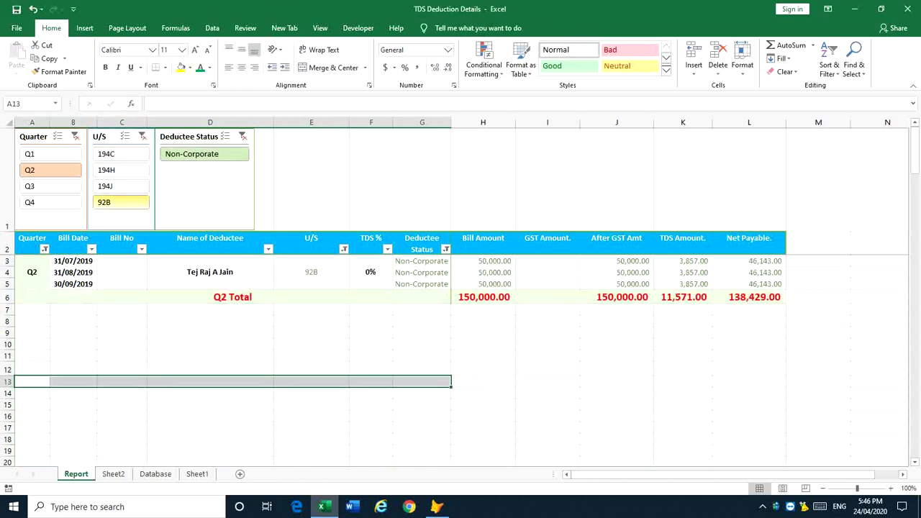
left_click(32, 239)
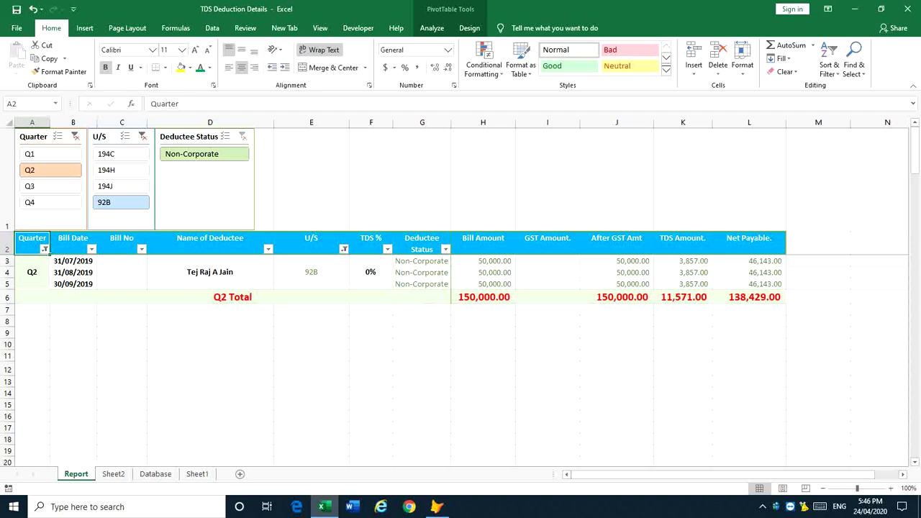
Clear the U/S and Quarter slicer filters on the Report sheet.
left_click(142, 136)
left_click(75, 136)
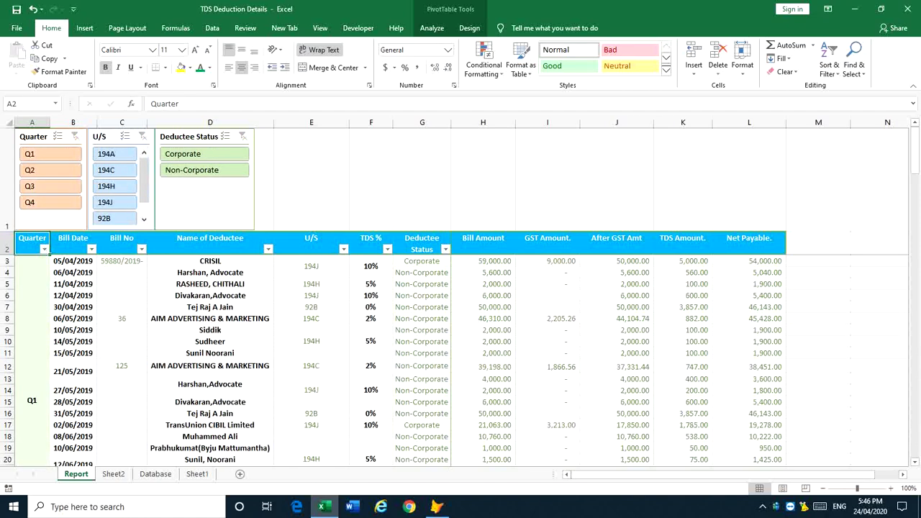
scroll(461, 360, "down", 1)
Insert a new PivotTable from the Database sheet's data on a new worksheet.
left_click(156, 474)
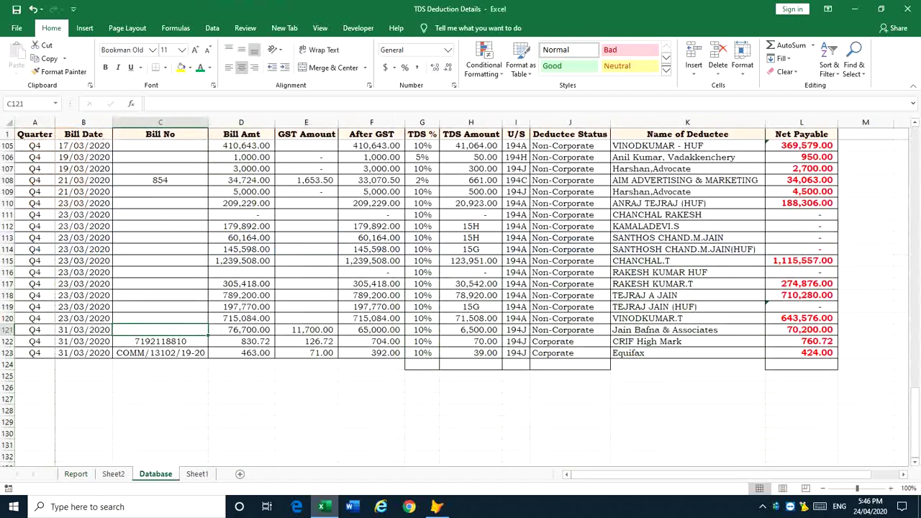
scroll(420, 274, "up", 1)
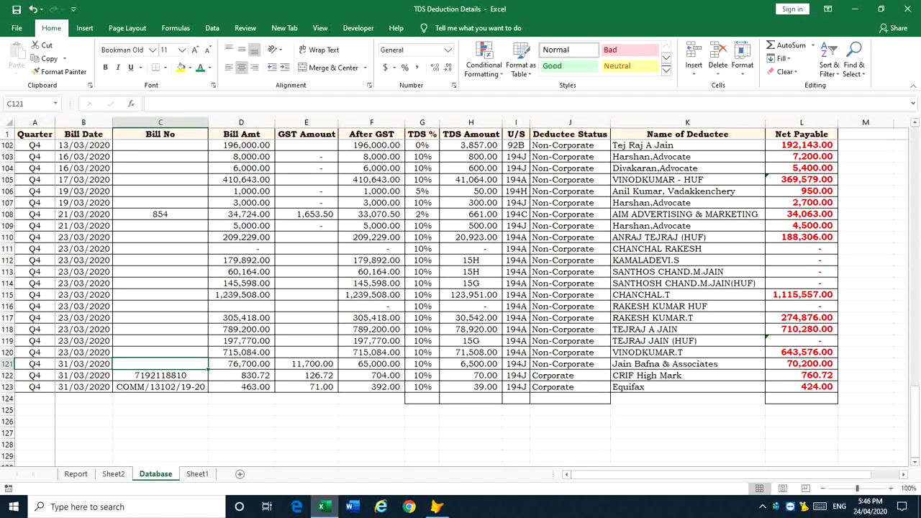
mouse_move(626, 475)
left_mouse_down()
mouse_move(636, 475)
mouse_move(627, 475)
left_mouse_up()
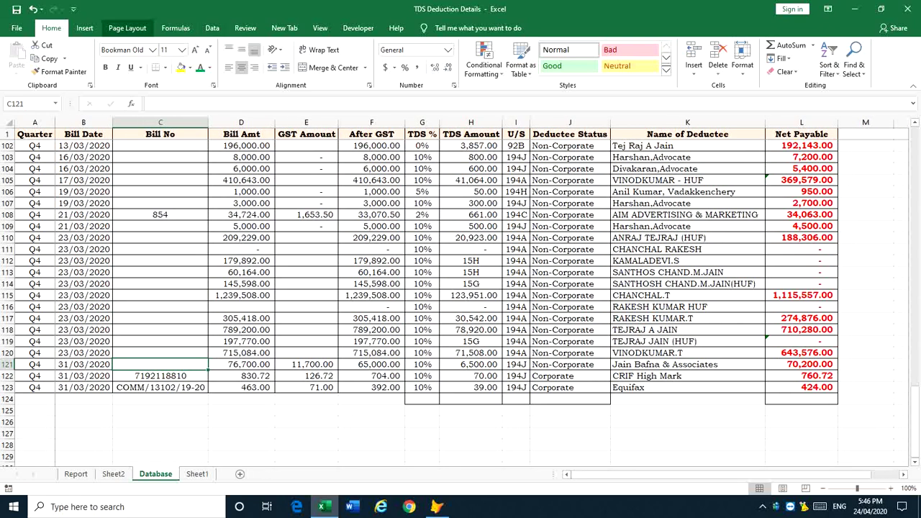
left_click(84, 28)
left_click(21, 57)
key("Return")
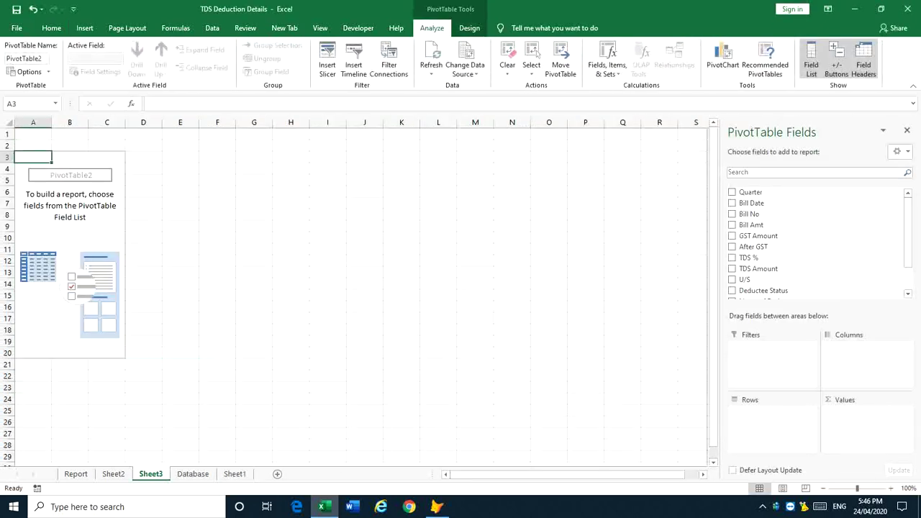
Add Quarter to the new PivotTable's rows and TDS Amount to its values.
left_click(733, 192)
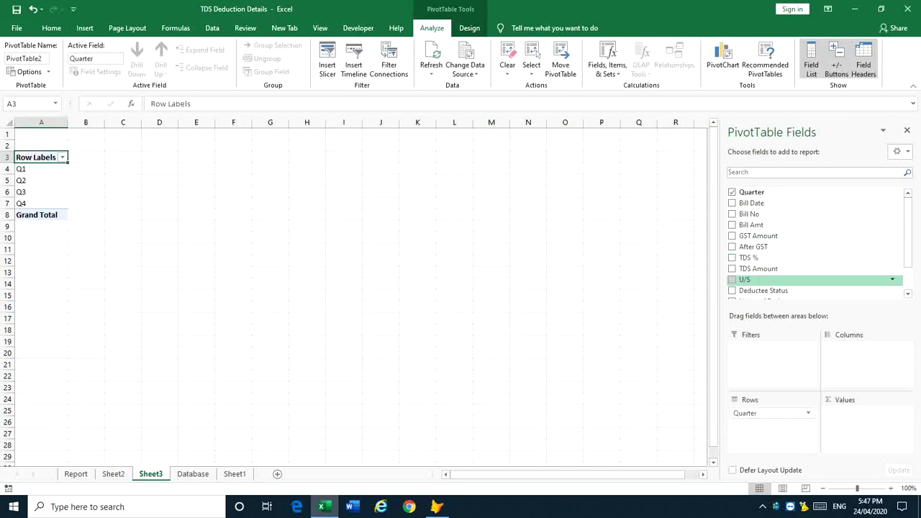
left_click(732, 268)
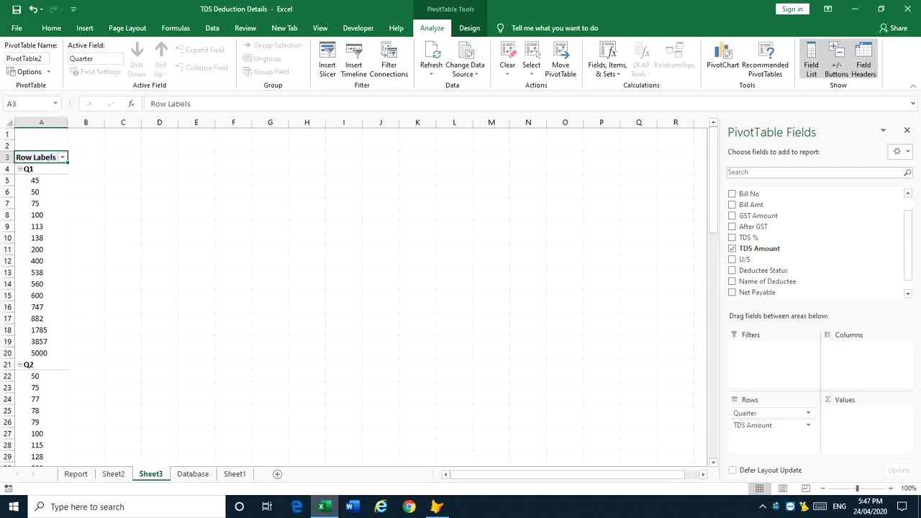
left_click_drag(753, 425, 860, 413)
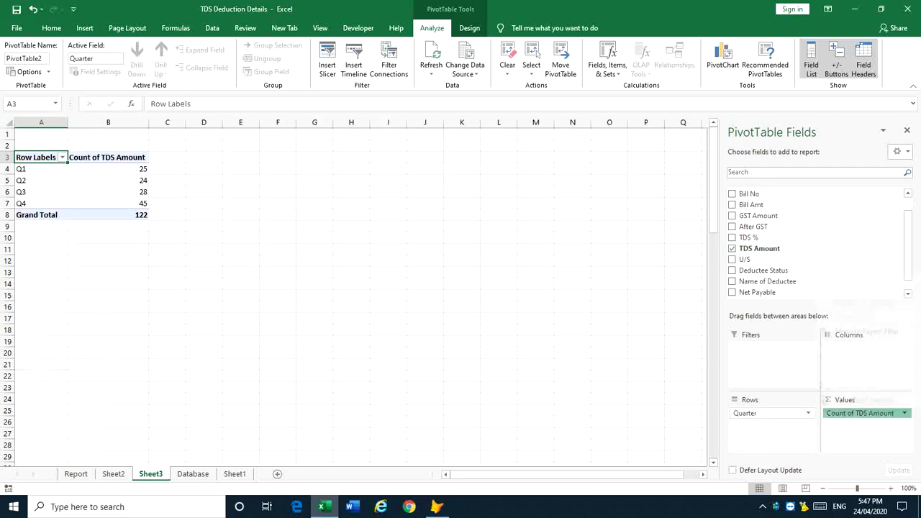
Summarize the PivotTable's TDS Amount values by Sum instead of Count, and close the field list.
left_click(904, 413)
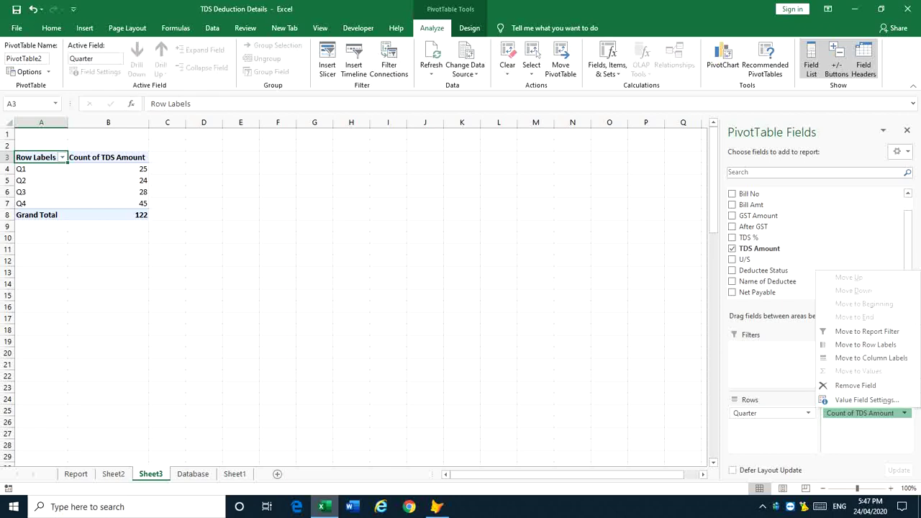
left_click(867, 401)
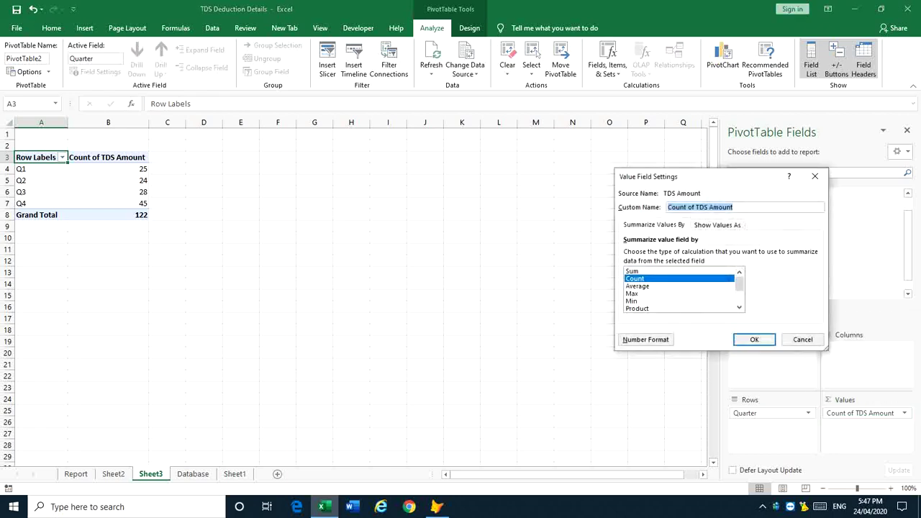
left_click(632, 272)
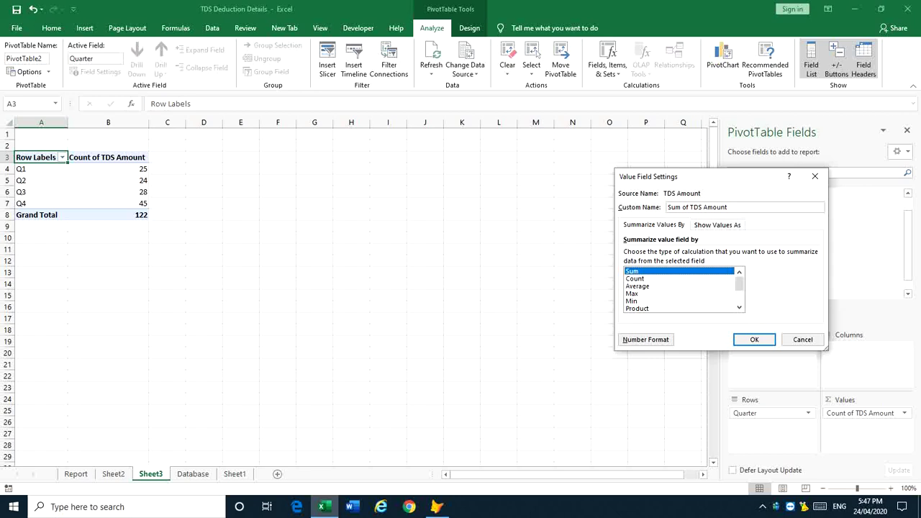
left_click(754, 339)
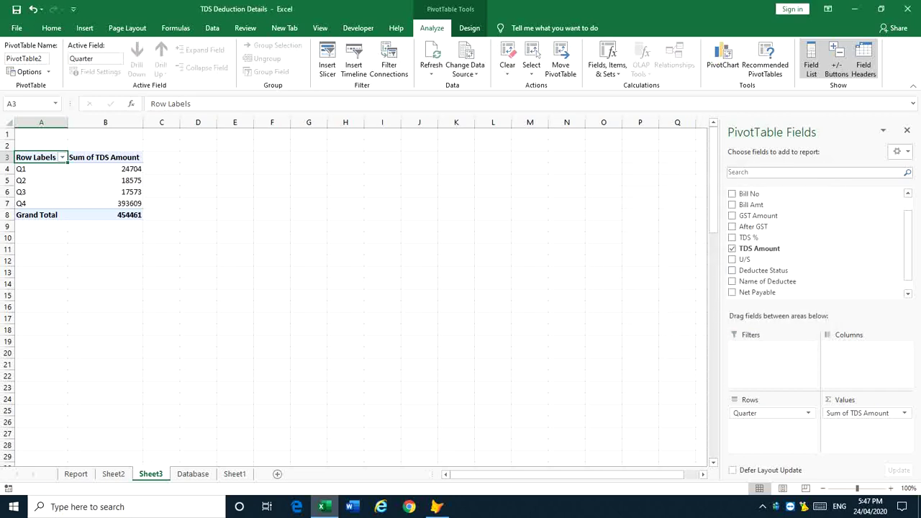
left_click(907, 130)
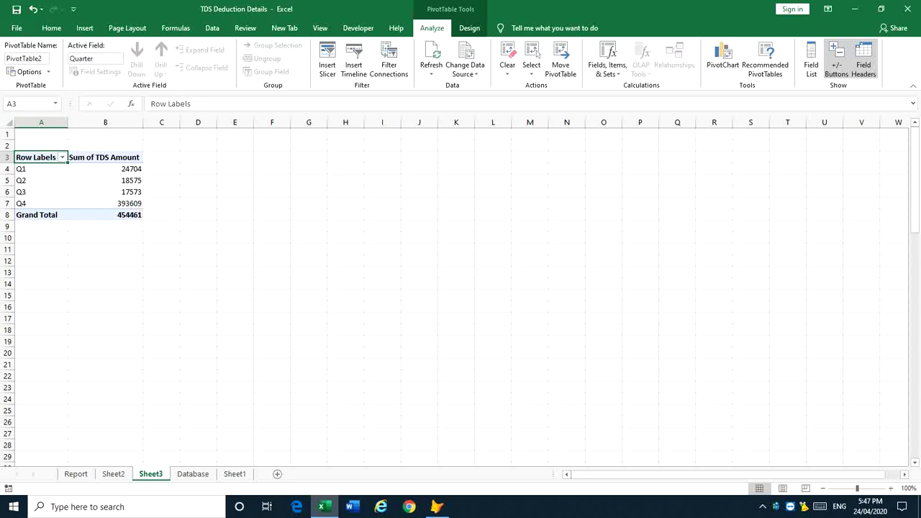
Reopen the PivotTable's field list, add Bill Date to the rows beneath Quarter, and close the list.
right_click(64, 182)
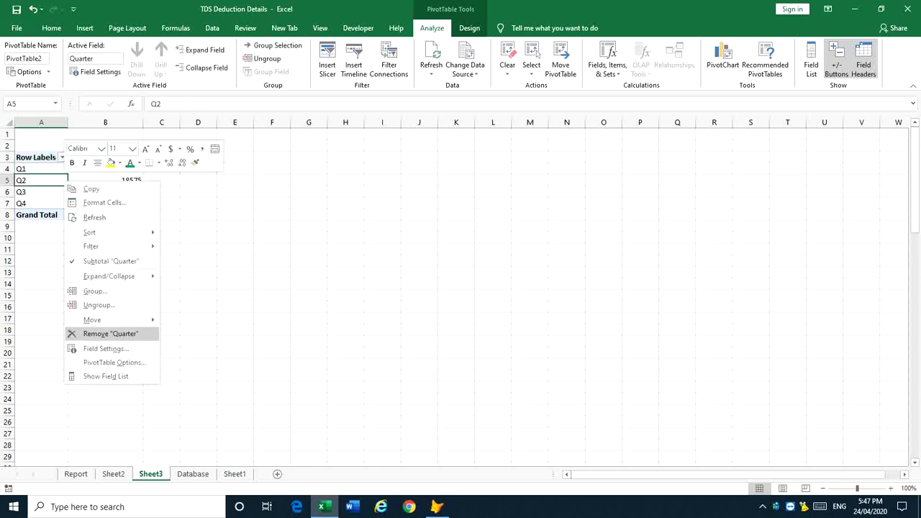
left_click(106, 376)
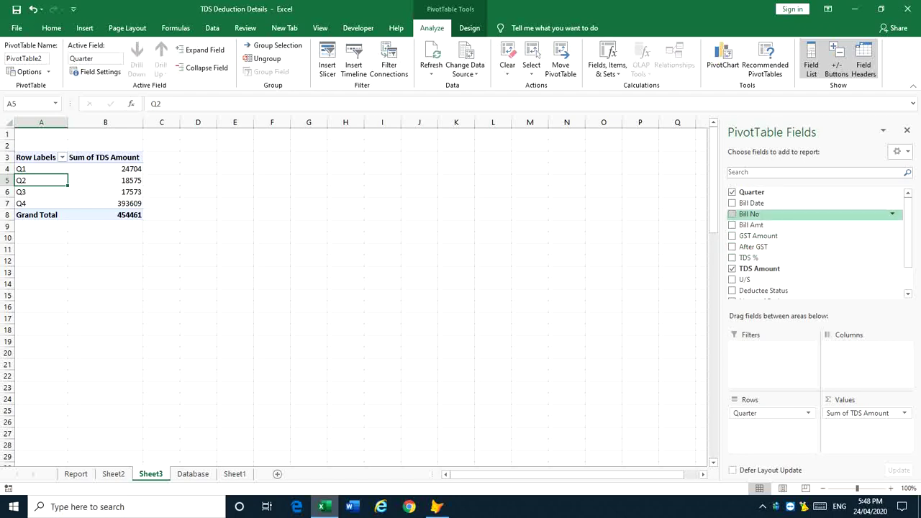
left_click(732, 203)
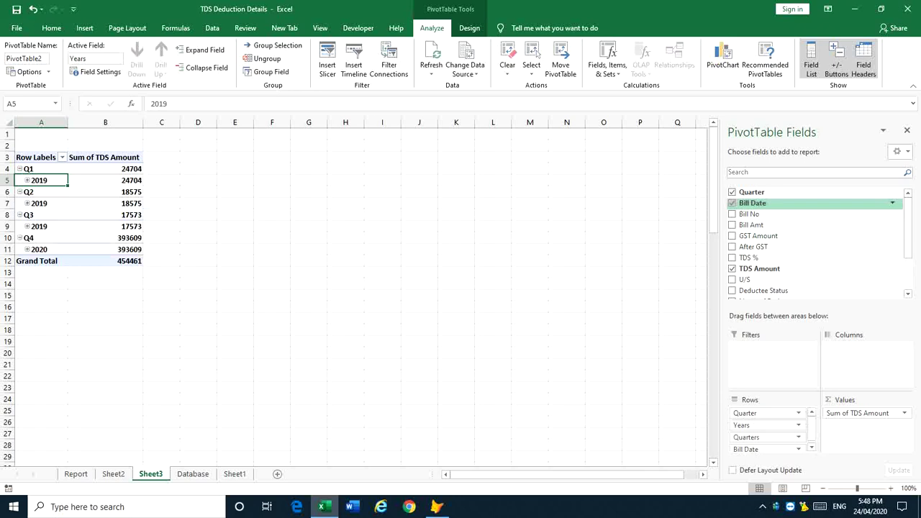
left_click(906, 130)
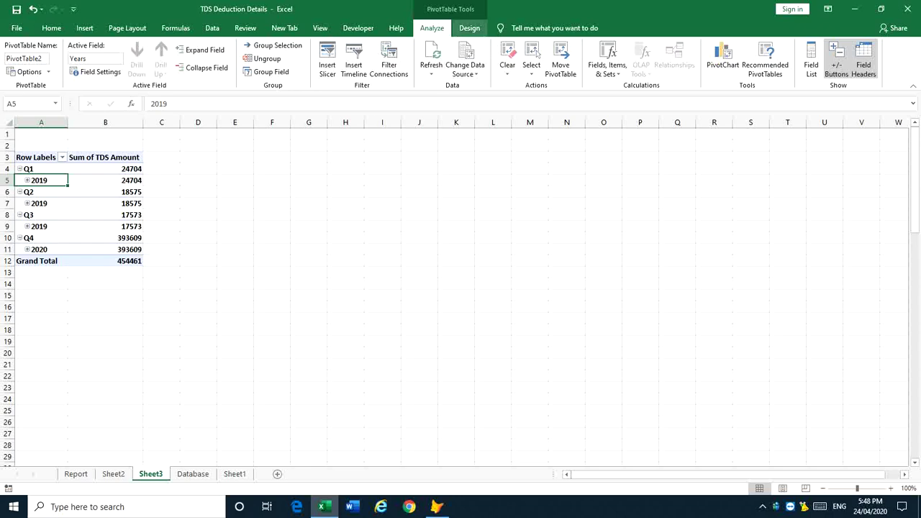
Show the PivotTable's report layout in Tabular Form.
left_click(469, 28)
left_click(79, 65)
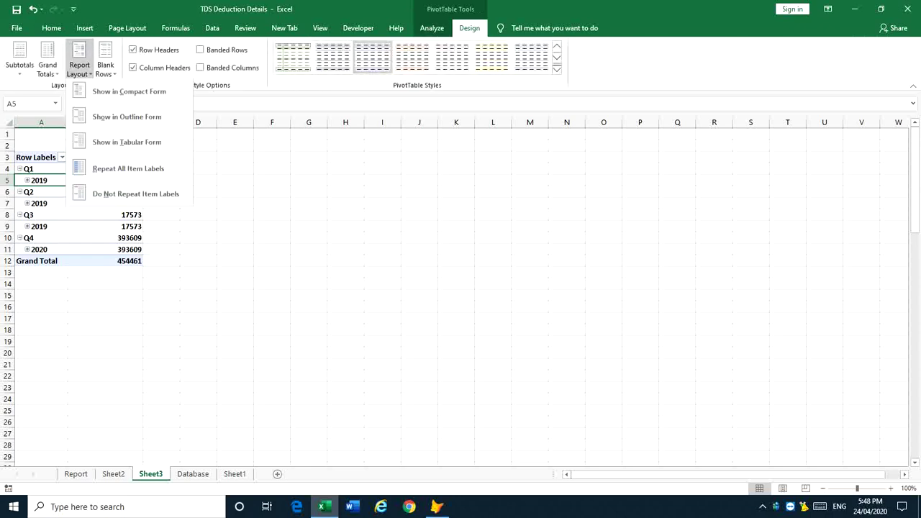
left_click(127, 144)
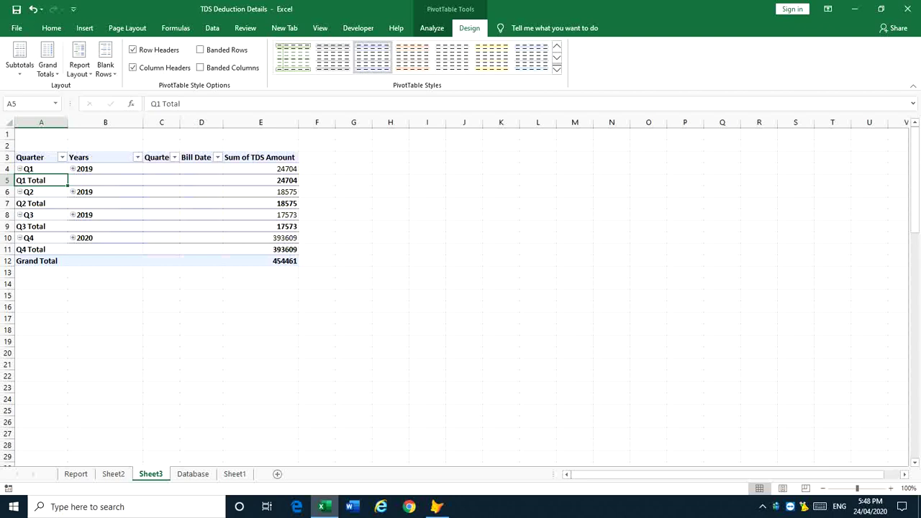
In the PivotTable options, turn off autofitting column widths on update and enable merging and centering cells with labels.
left_click(108, 191)
right_click(109, 193)
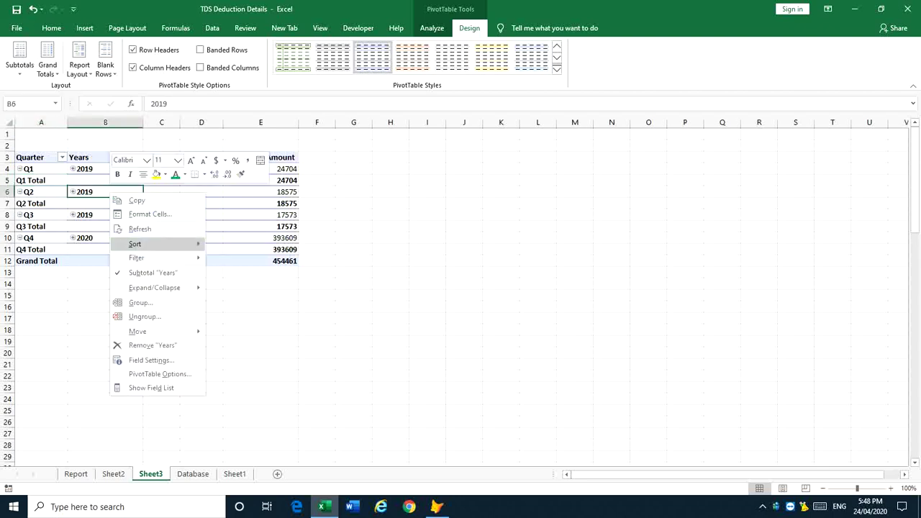
left_click(158, 373)
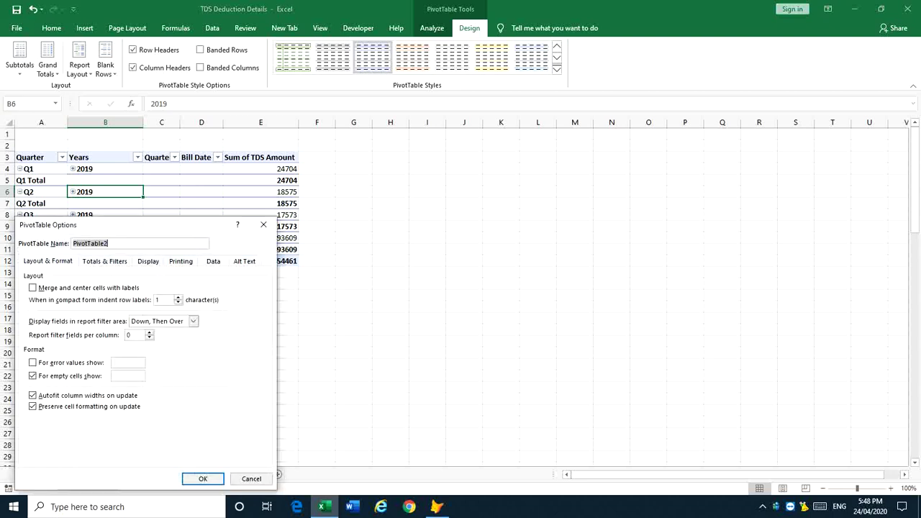
left_click(33, 395)
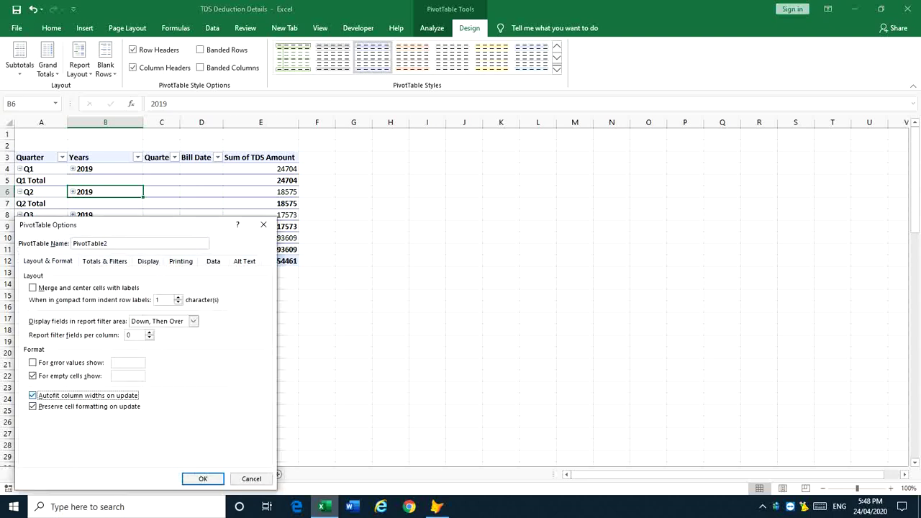
left_click(104, 261)
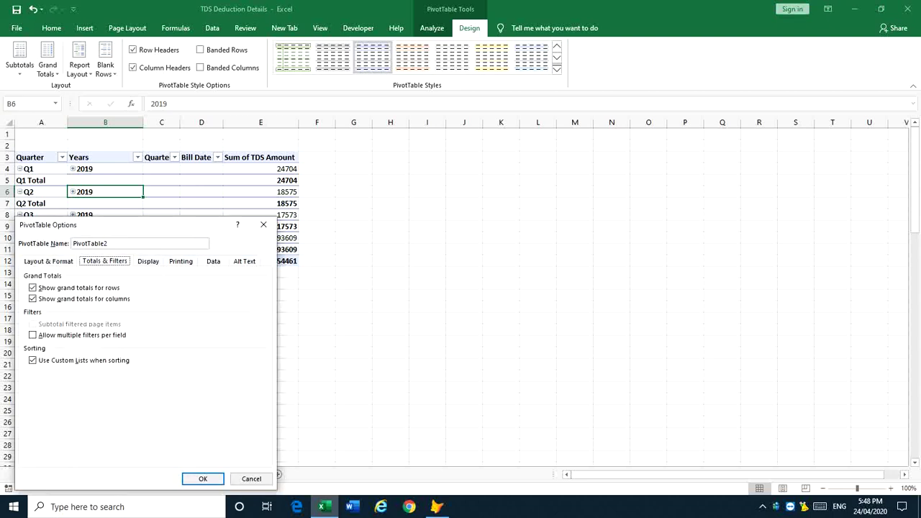
left_click(48, 261)
left_click(32, 288)
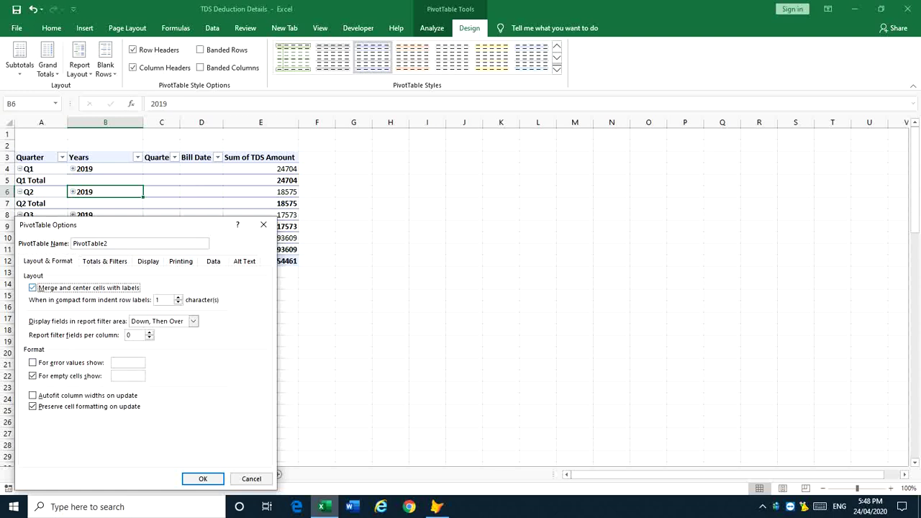
Hide the PivotTable's expand/collapse buttons, enable refreshing data when opening the file, and apply the options.
left_click(148, 261)
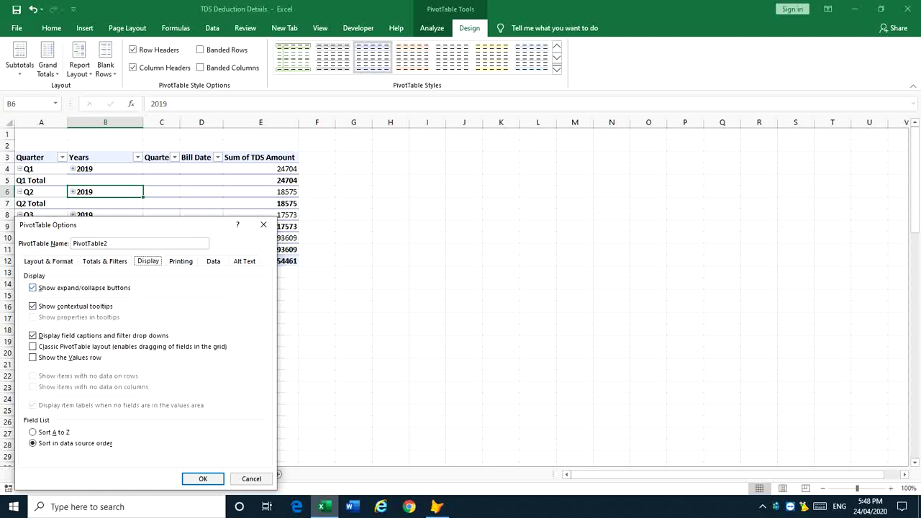
key("Tab")
key("space")
left_click(214, 261)
key("Tab")
key("Tab")
key("Tab")
key("space")
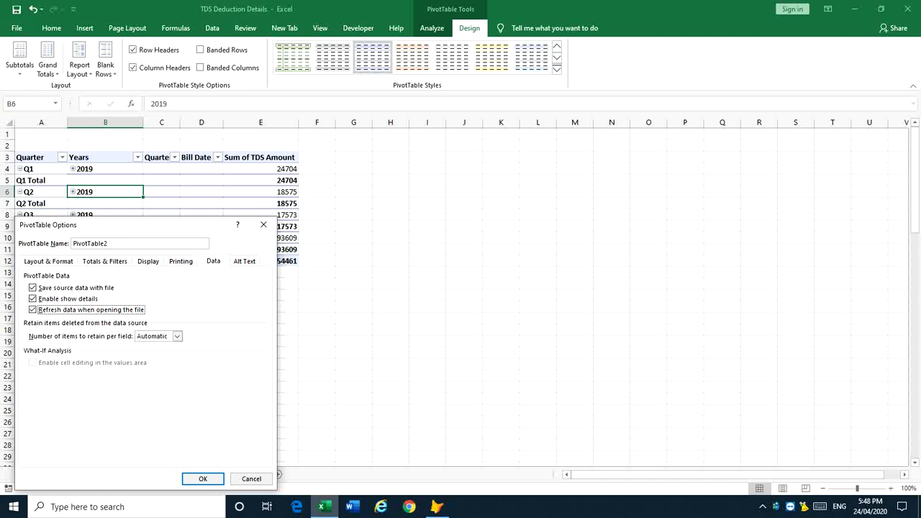
left_click(203, 479)
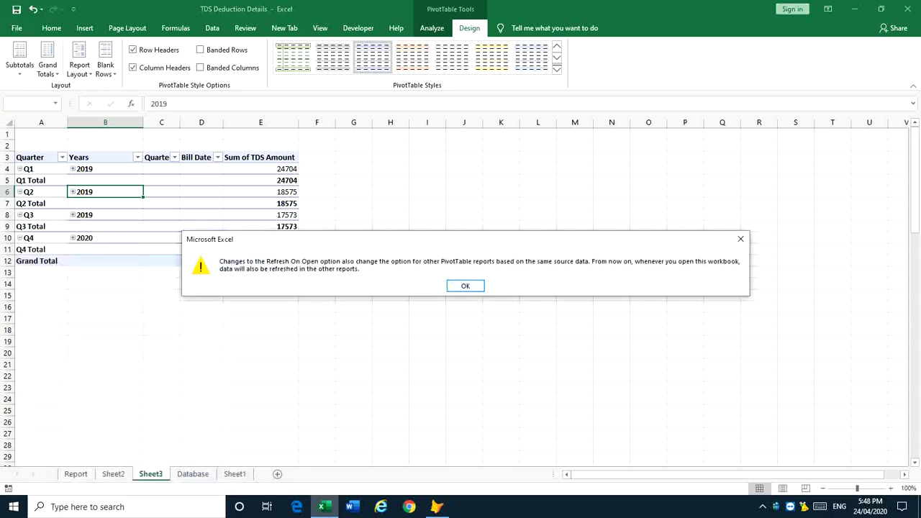
key("Return")
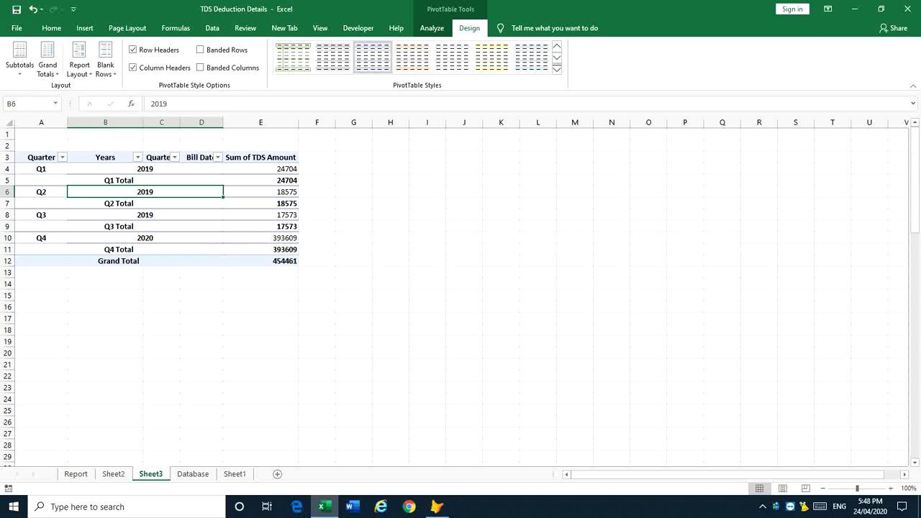
left_click(116, 179)
left_click(122, 202)
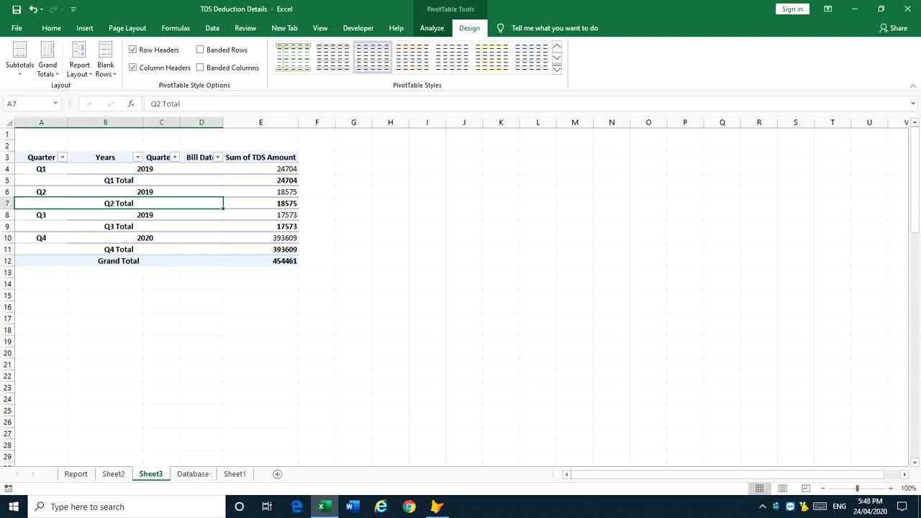
left_click(123, 226)
left_click(117, 249)
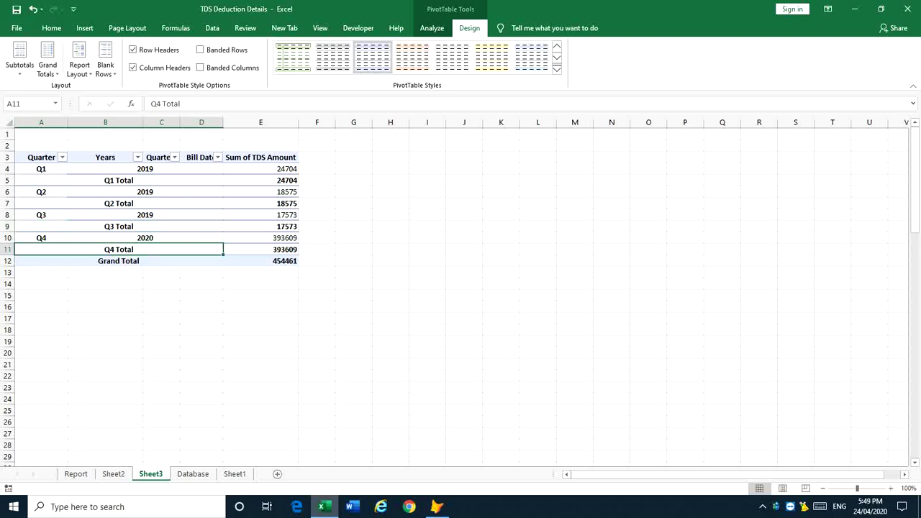
Regroup the PivotTable's bill dates by Days, Months and Years, leaving out Quarters.
right_click(142, 169)
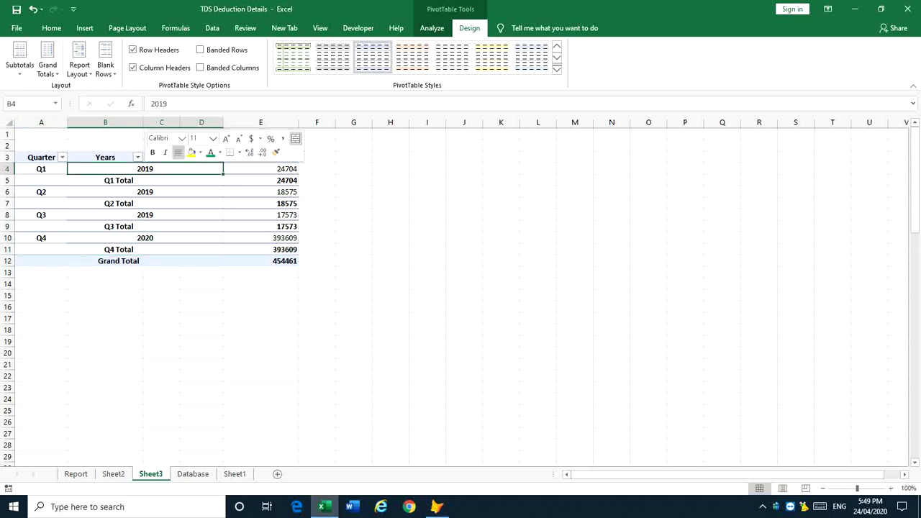
left_click(185, 280)
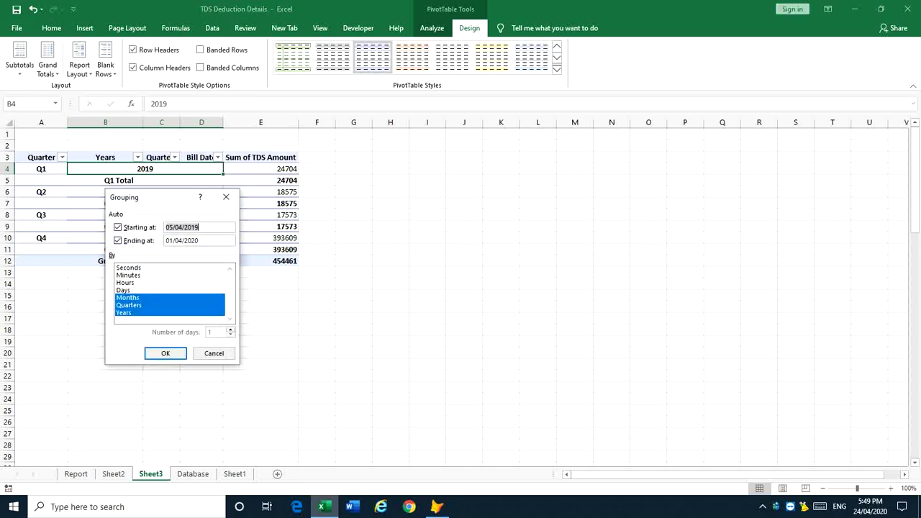
left_click(131, 290)
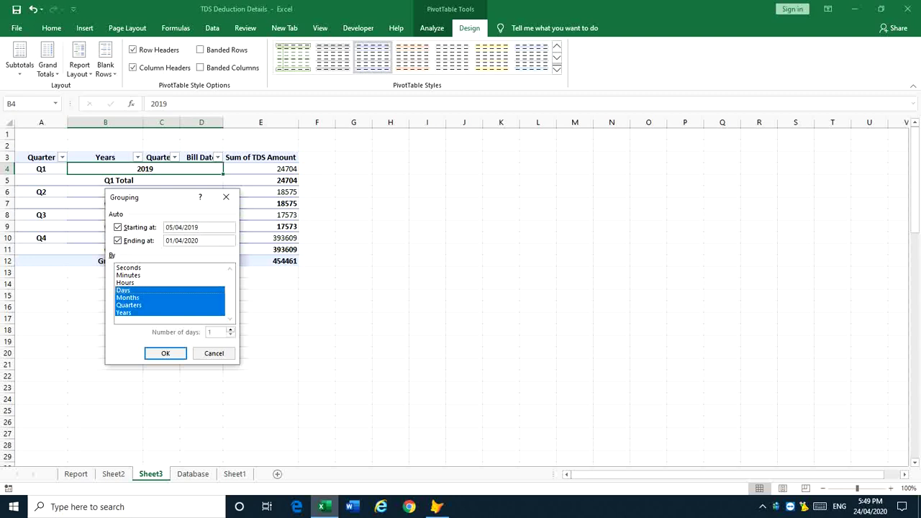
left_click(129, 305)
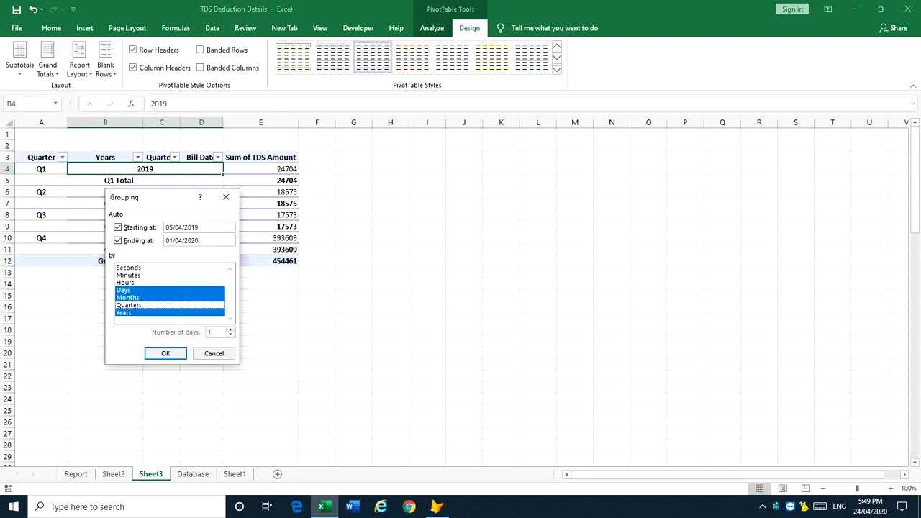
key("Return")
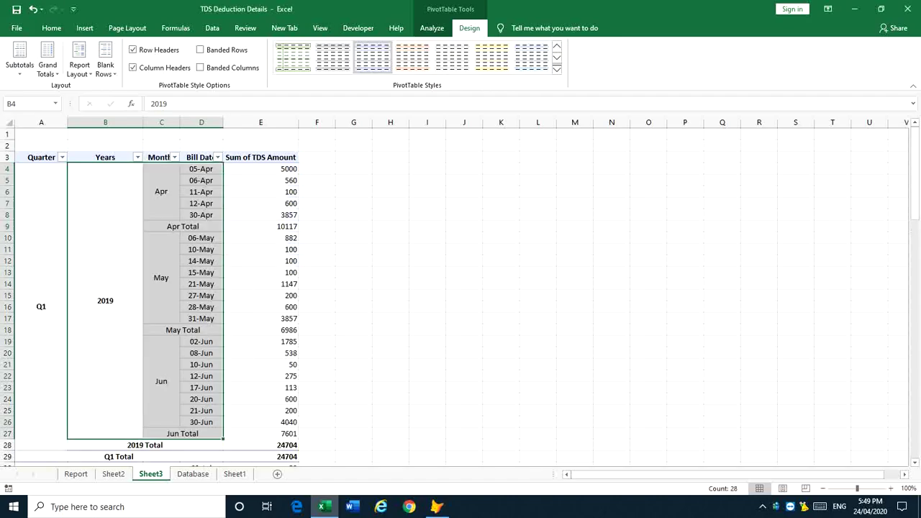